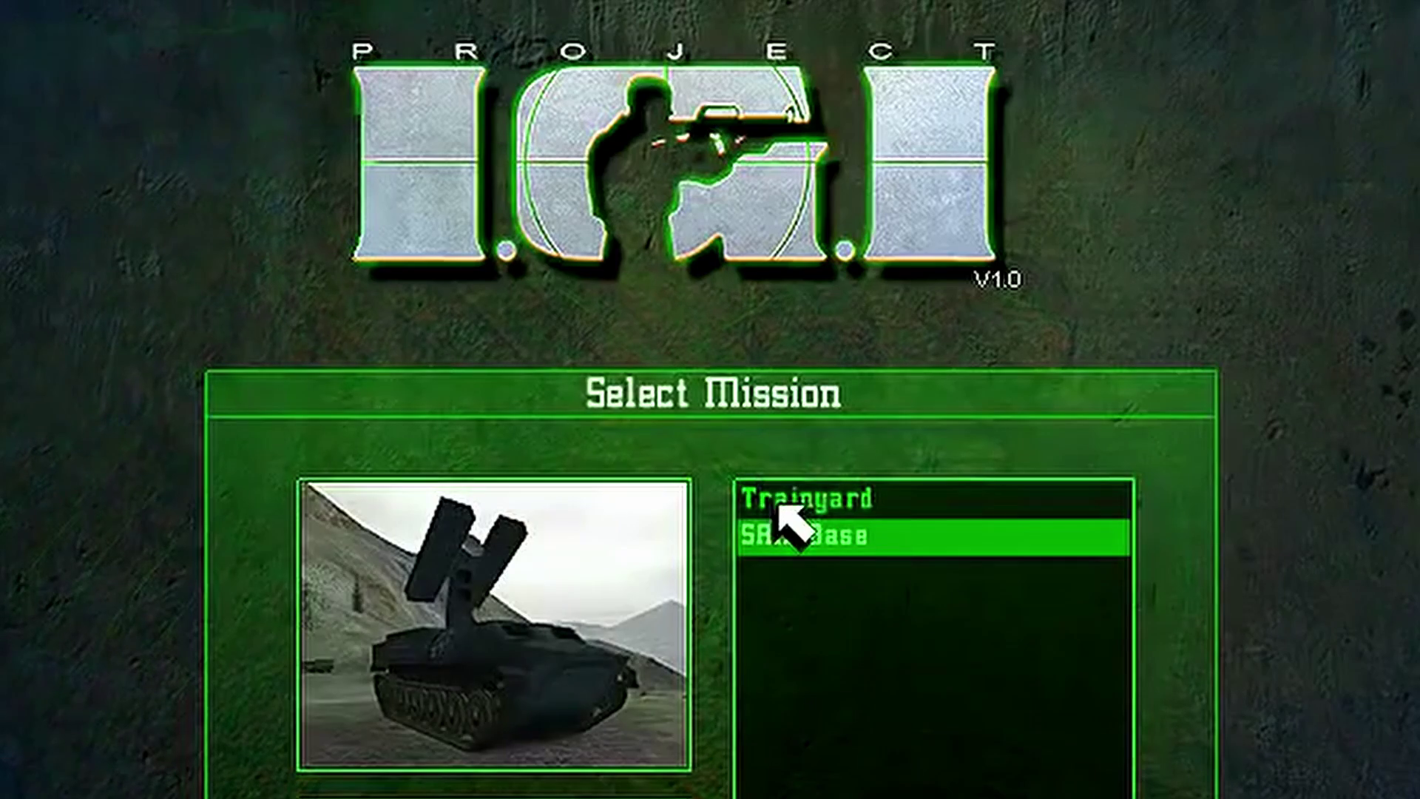
pyautogui.click(781, 500)
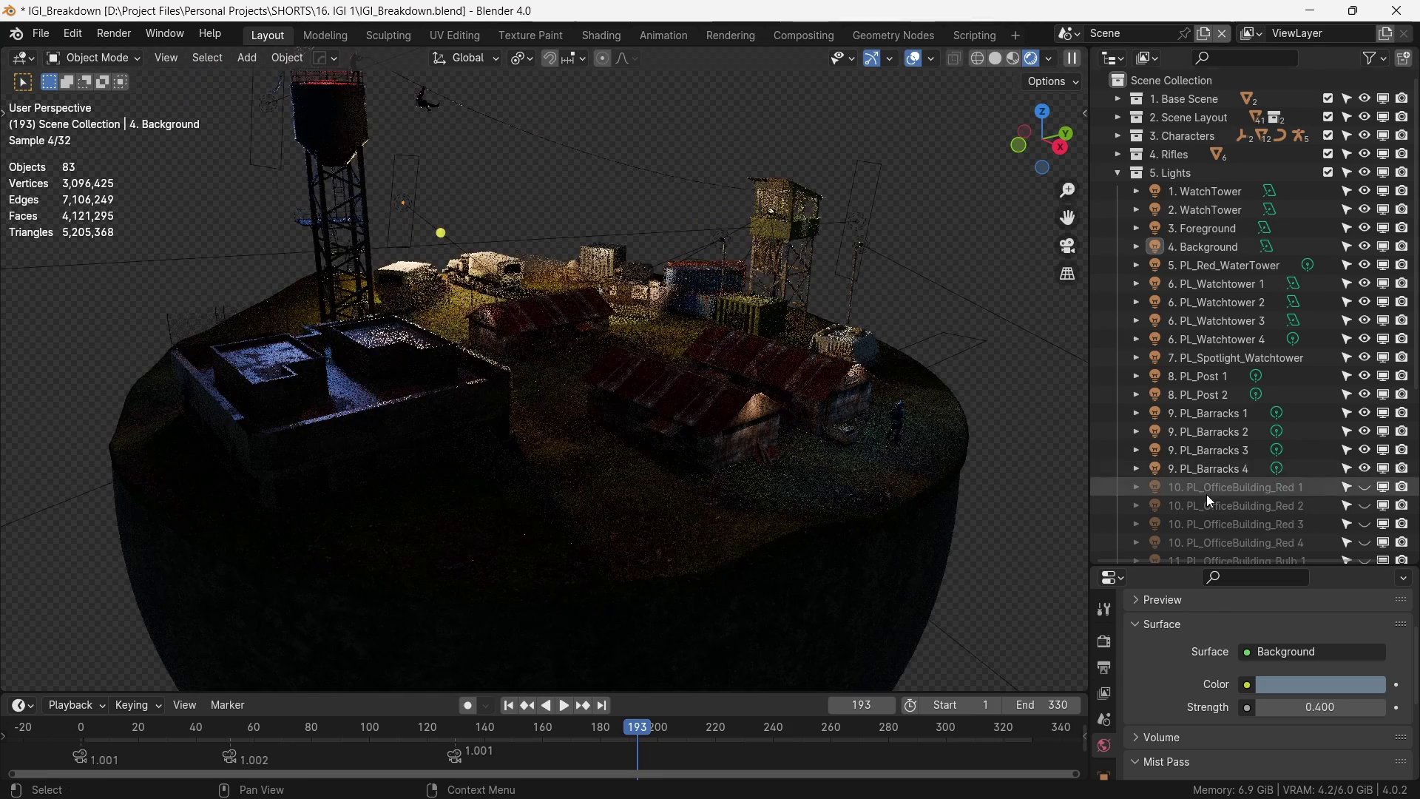
pyautogui.scroll(-3, 1205, 494)
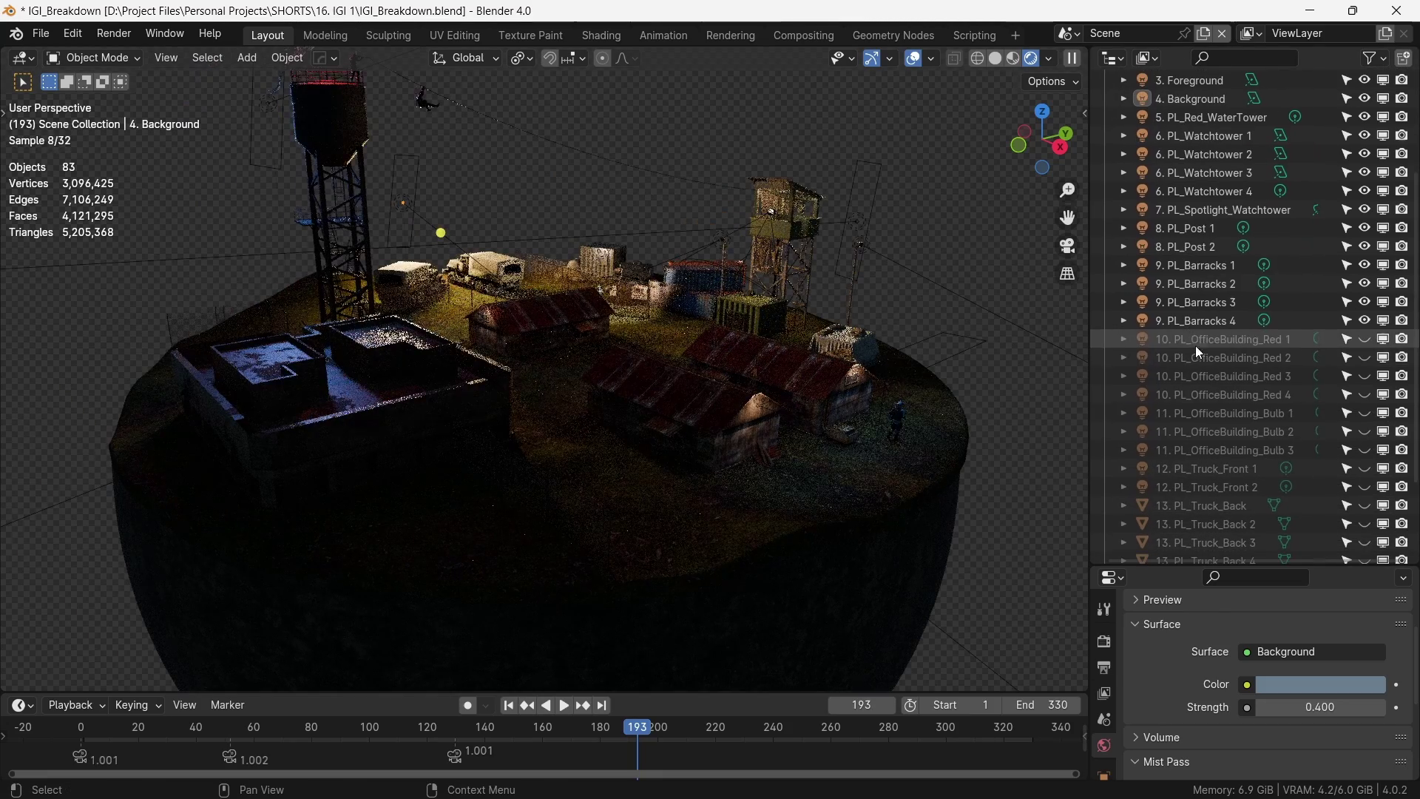
# Show the four red office building point lights in the viewport and inspect their effect on the scene
pyautogui.moveTo(1361, 339); pyautogui.dragTo(1366, 396)
pyautogui.moveTo(311, 431); pyautogui.dragTo(530, 424, button='middle')
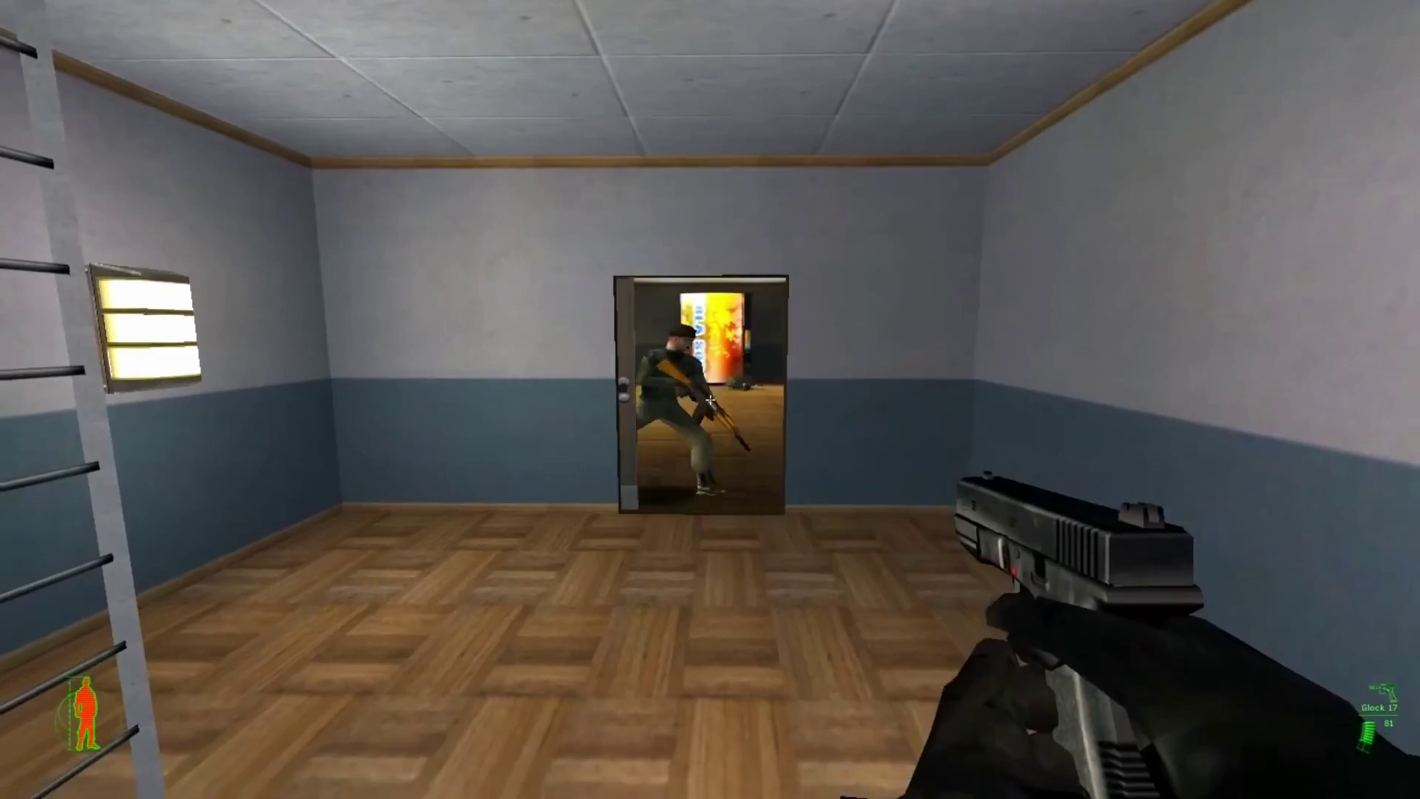
pyautogui.click(710, 399)
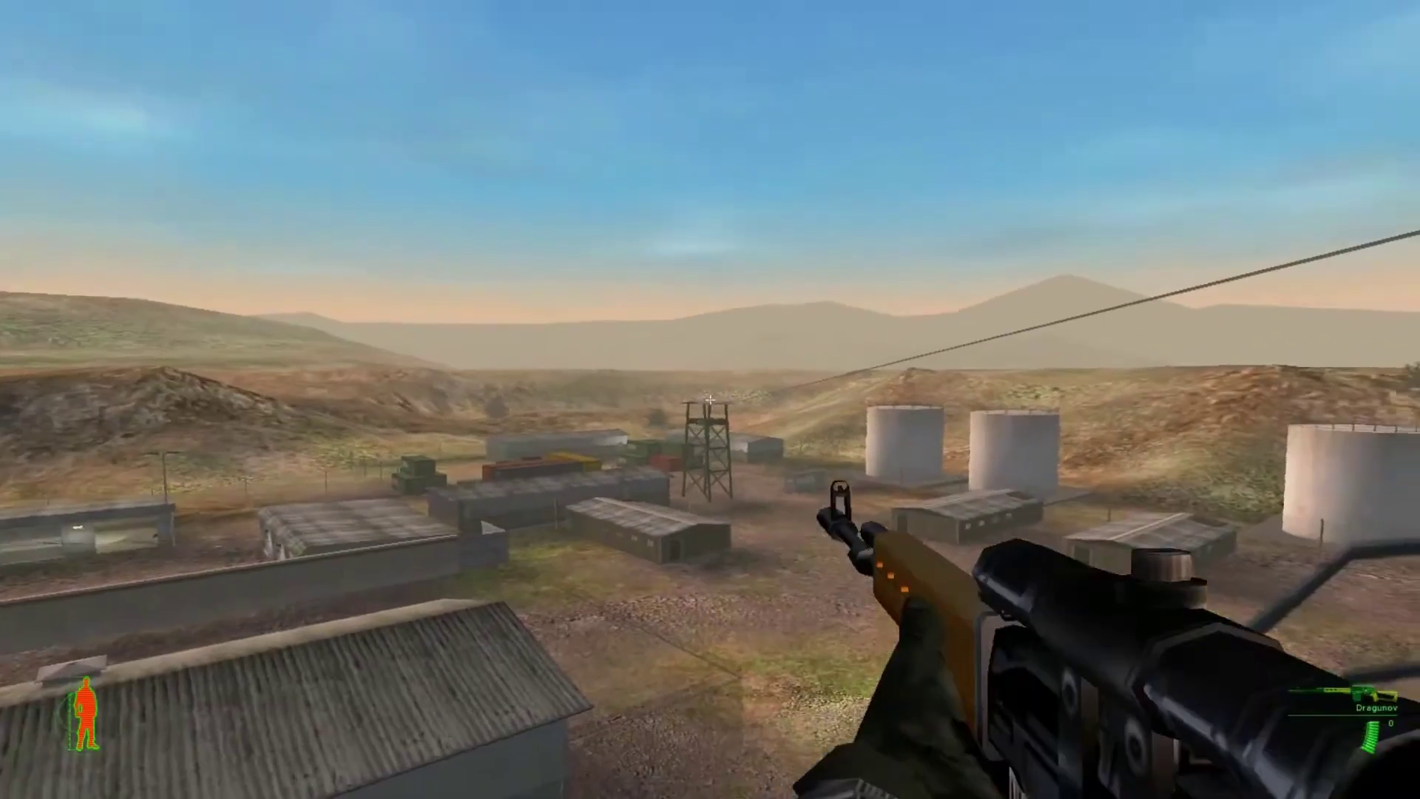
pyautogui.rightClick(710, 400)
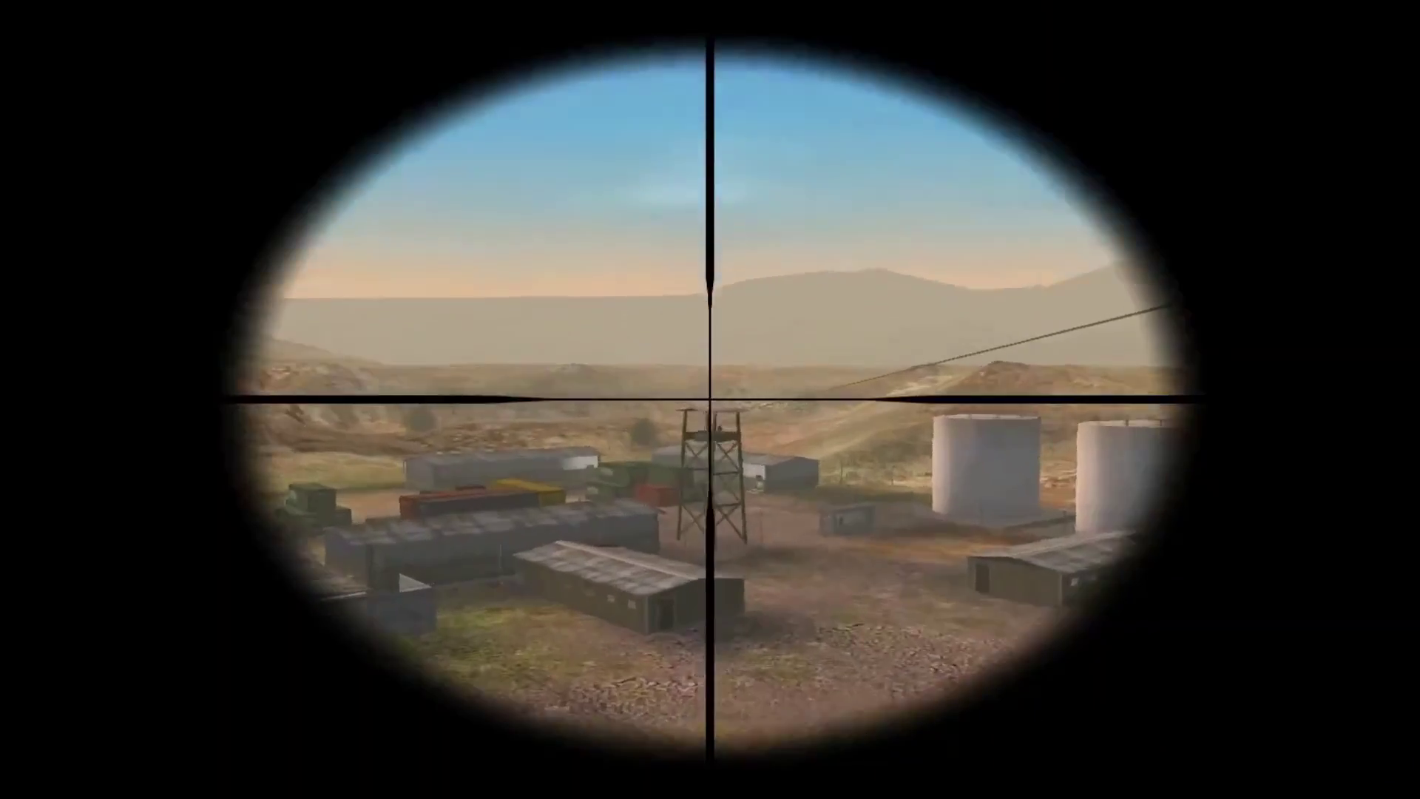
pyautogui.scroll(2, 710, 400)
pyautogui.scroll(3, 710, 399)
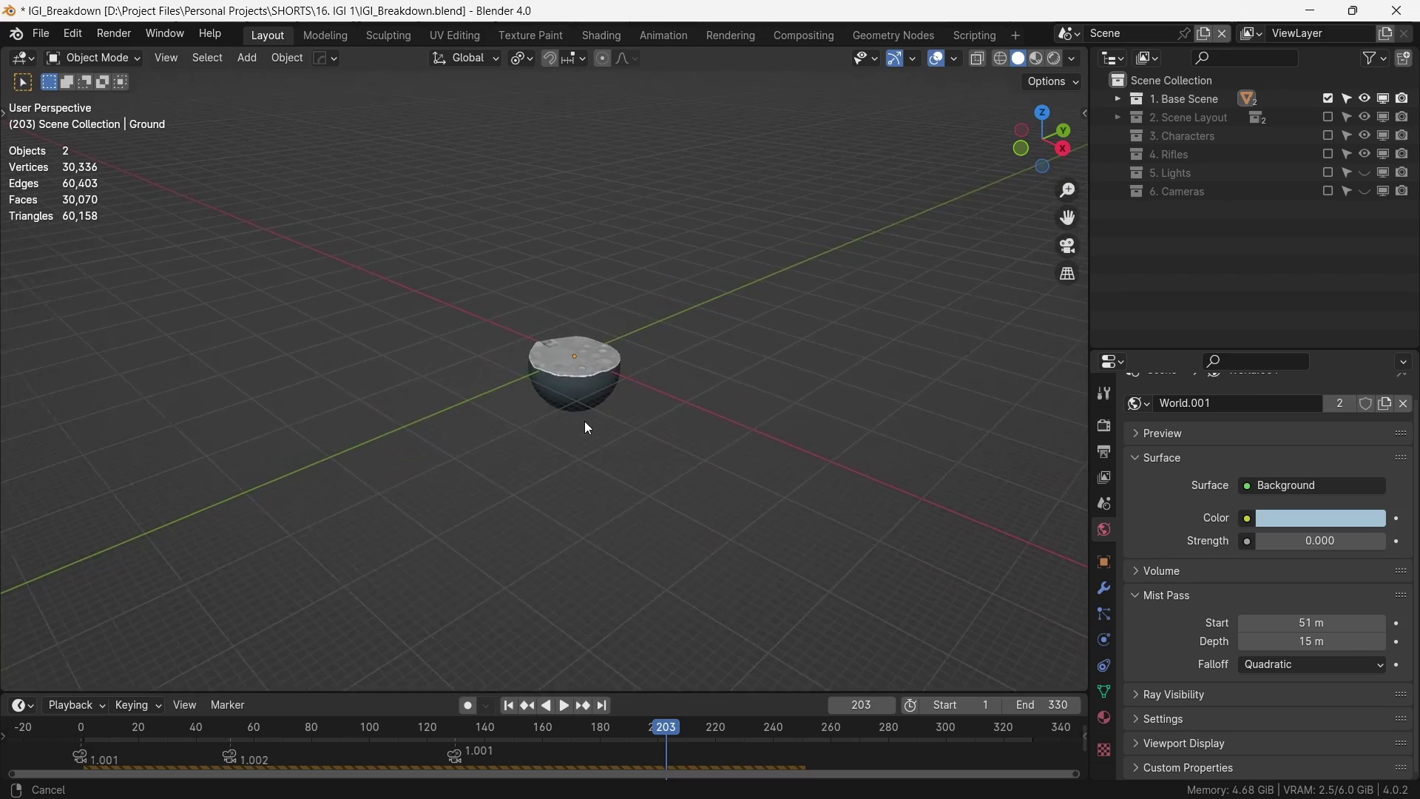
pyautogui.keyDown('ctrl'); pyautogui.moveTo(588, 355); pyautogui.dragTo(588, 234, button='middle'); pyautogui.keyUp('ctrl')
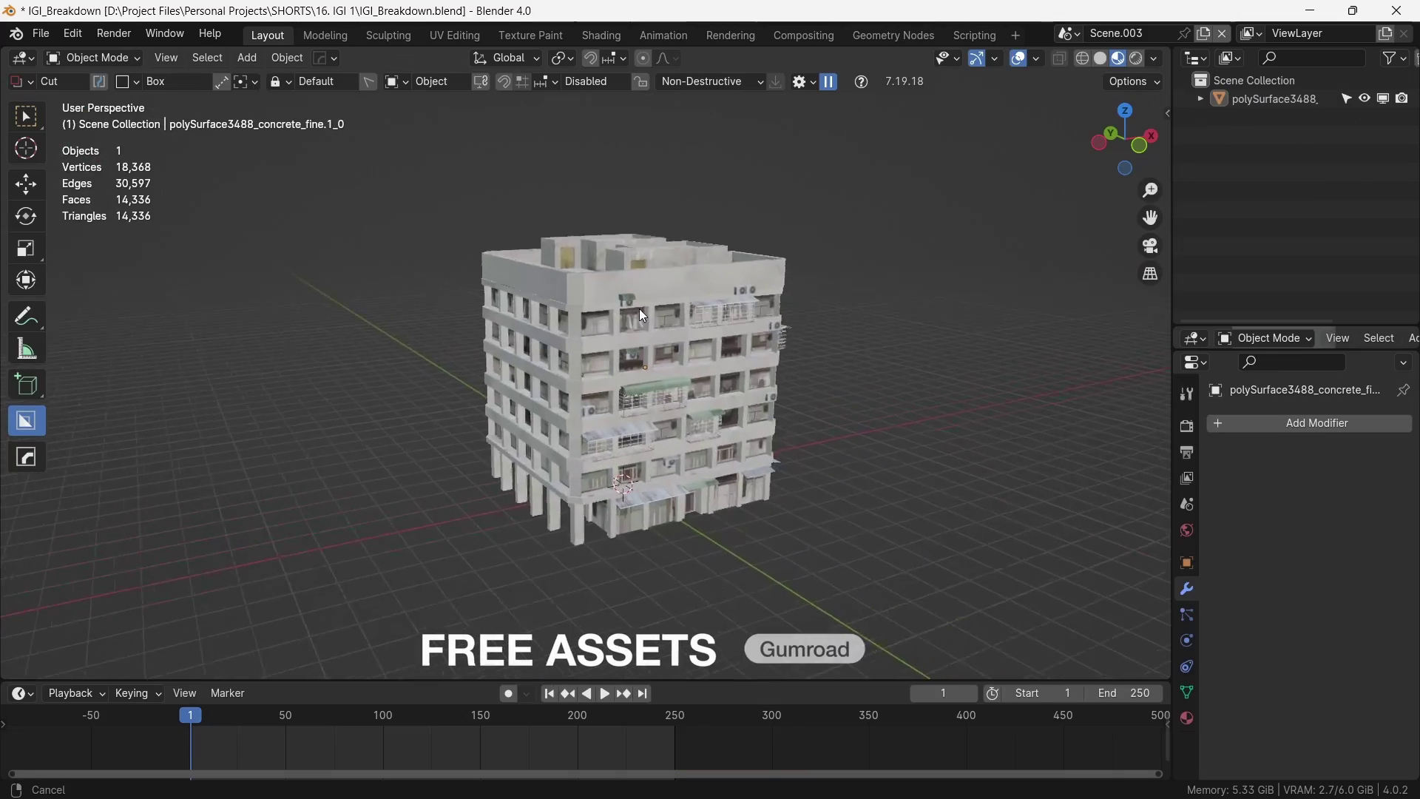
pyautogui.moveTo(642, 317); pyautogui.dragTo(660, 344, button='middle')
# Try to cut away the apartment building's floors below the top storey with a box cut made from the front view
pyautogui.press('KP_1')
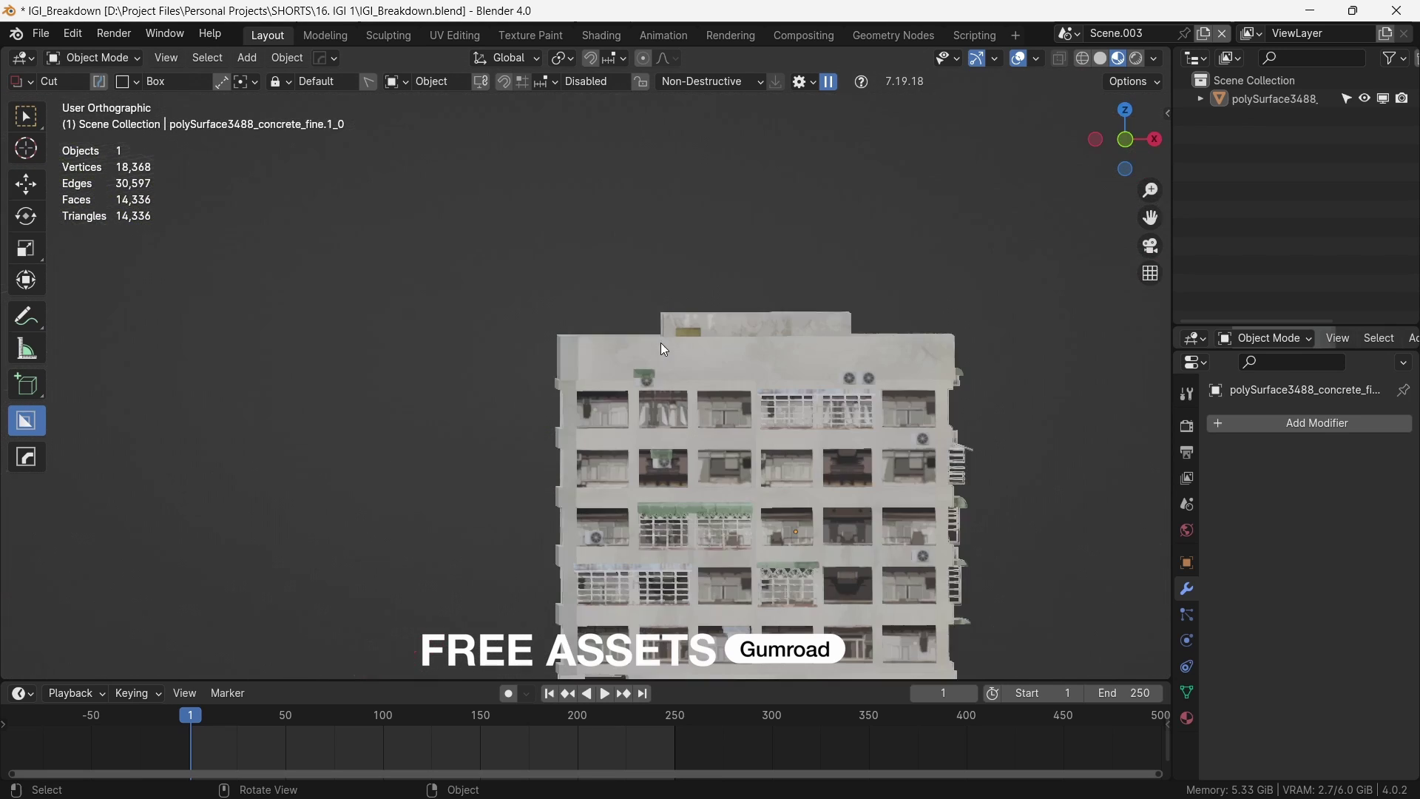
pyautogui.keyDown('shift'); pyautogui.moveTo(725, 455); pyautogui.dragTo(601, 310, button='middle'); pyautogui.keyUp('shift')
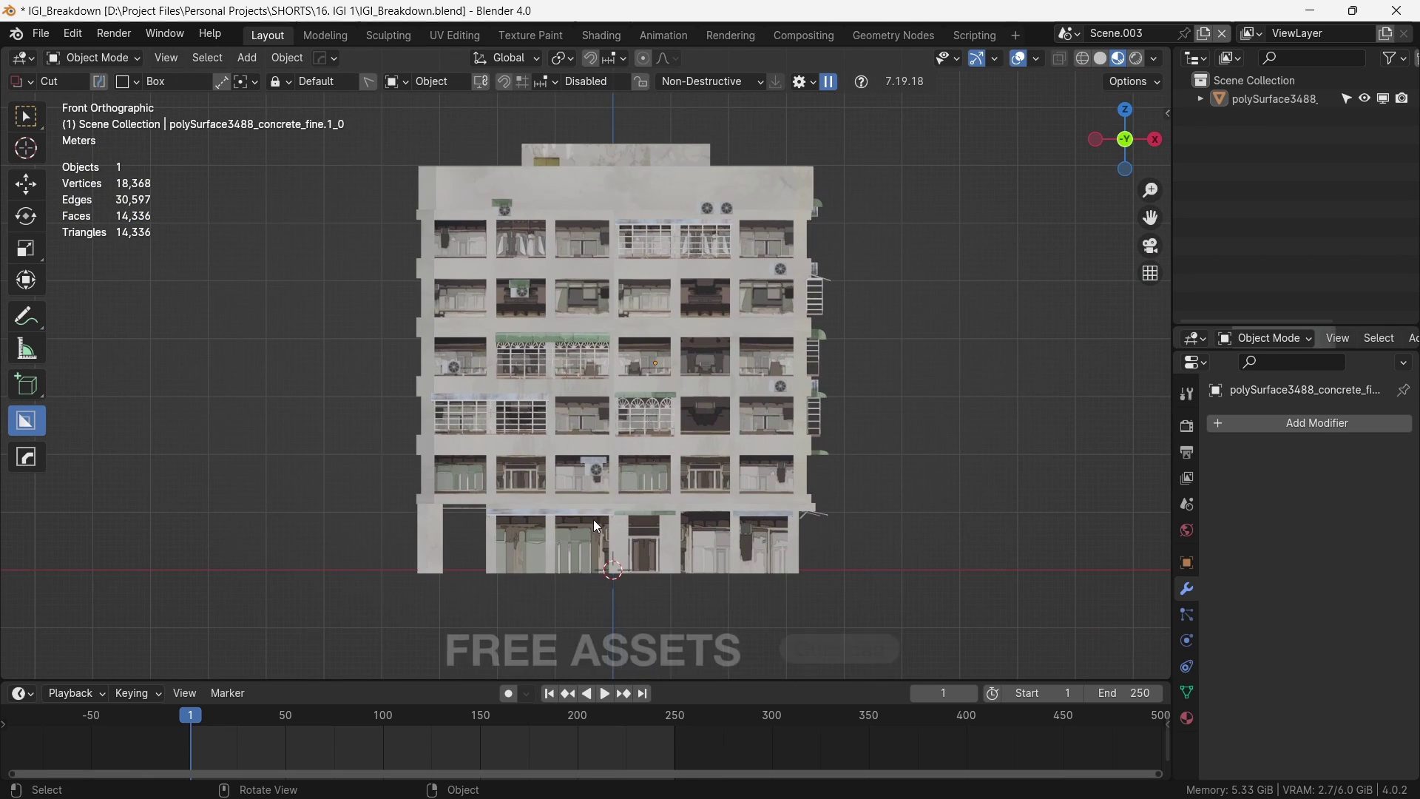
pyautogui.press('a')
pyautogui.moveTo(397, 612)
pyautogui.mouseDown()
pyautogui.moveTo(663, 451)
pyautogui.moveTo(840, 255)
pyautogui.mouseUp()
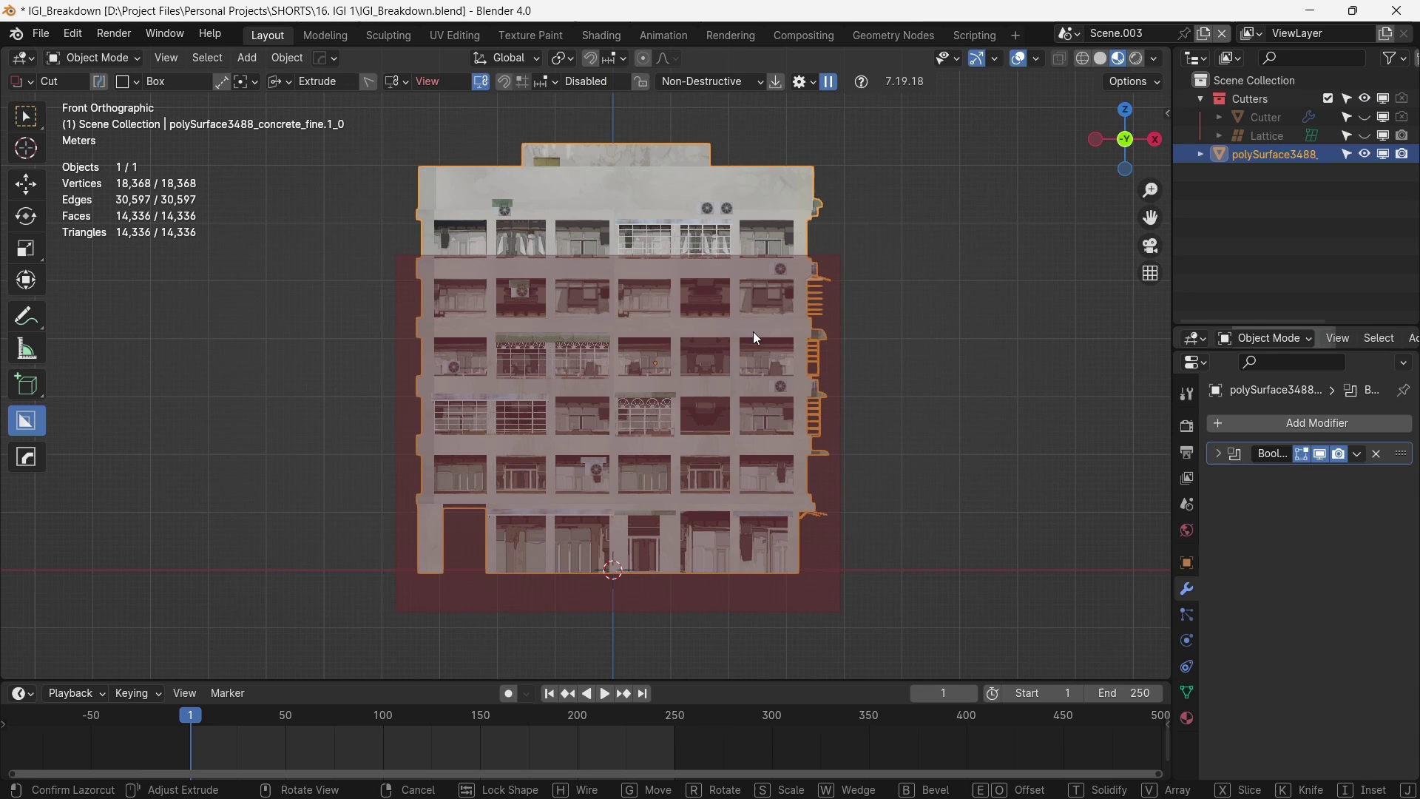
pyautogui.moveTo(740, 342); pyautogui.dragTo(917, 432, button='middle')
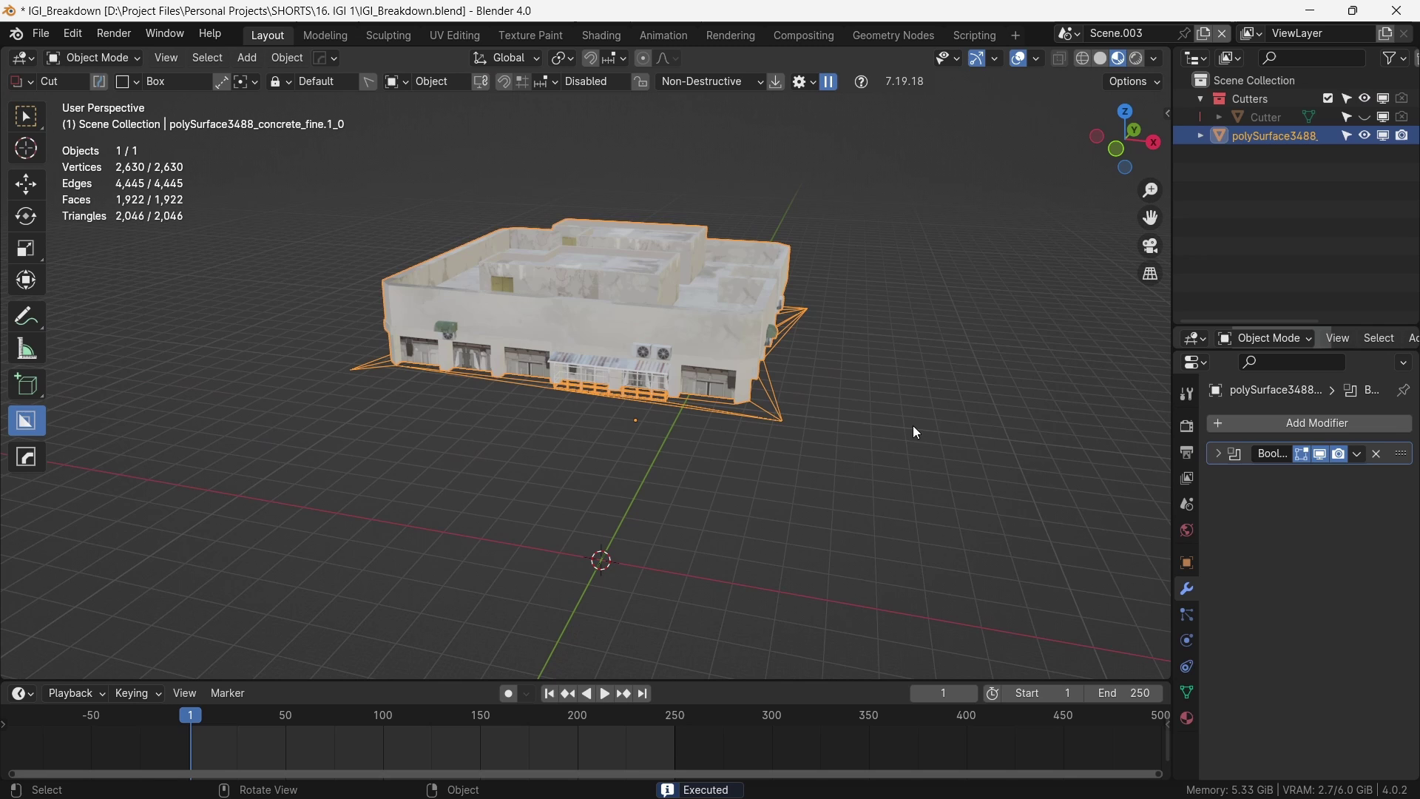
# Scale the cube by about 2.64 so it covers the building's floors below the top storey
pyautogui.press('s')
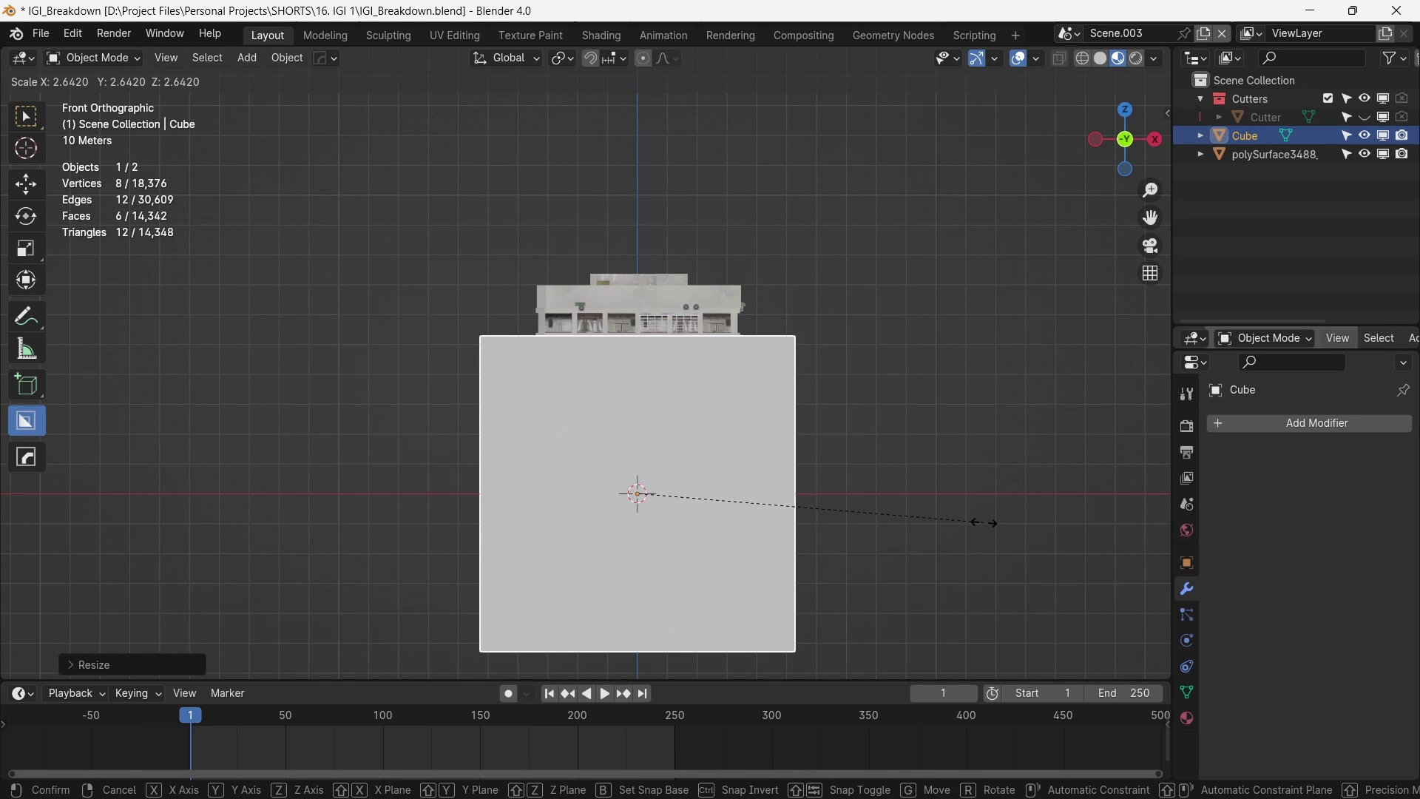
pyautogui.click(982, 523)
pyautogui.moveTo(720, 355); pyautogui.dragTo(748, 265, button='middle')
# Add a Boolean Difference modifier to the building with the cube as its object and the Fast solver, and delete the cube
pyautogui.click(1276, 155)
pyautogui.click(1224, 422)
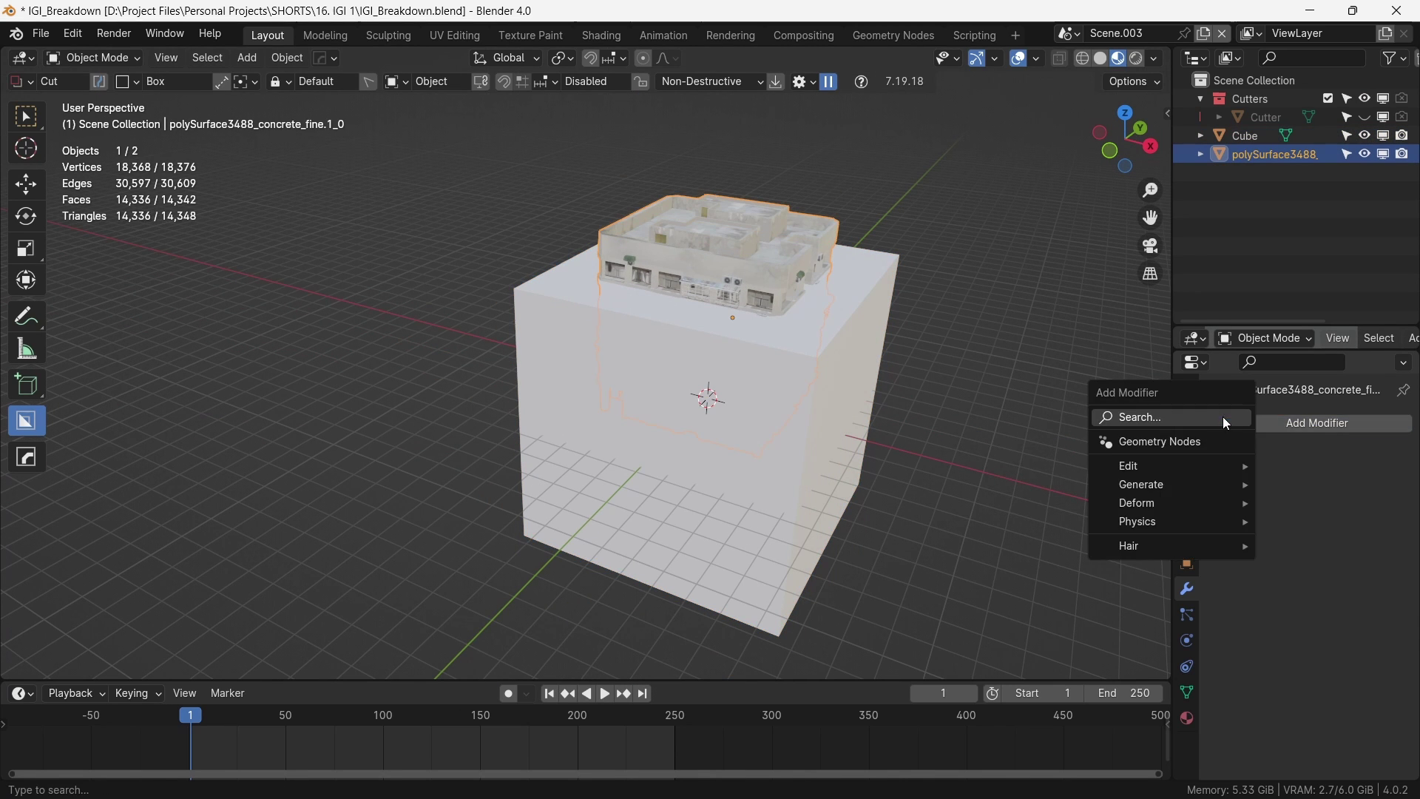
pyautogui.write('boolean')
pyautogui.press('Return')
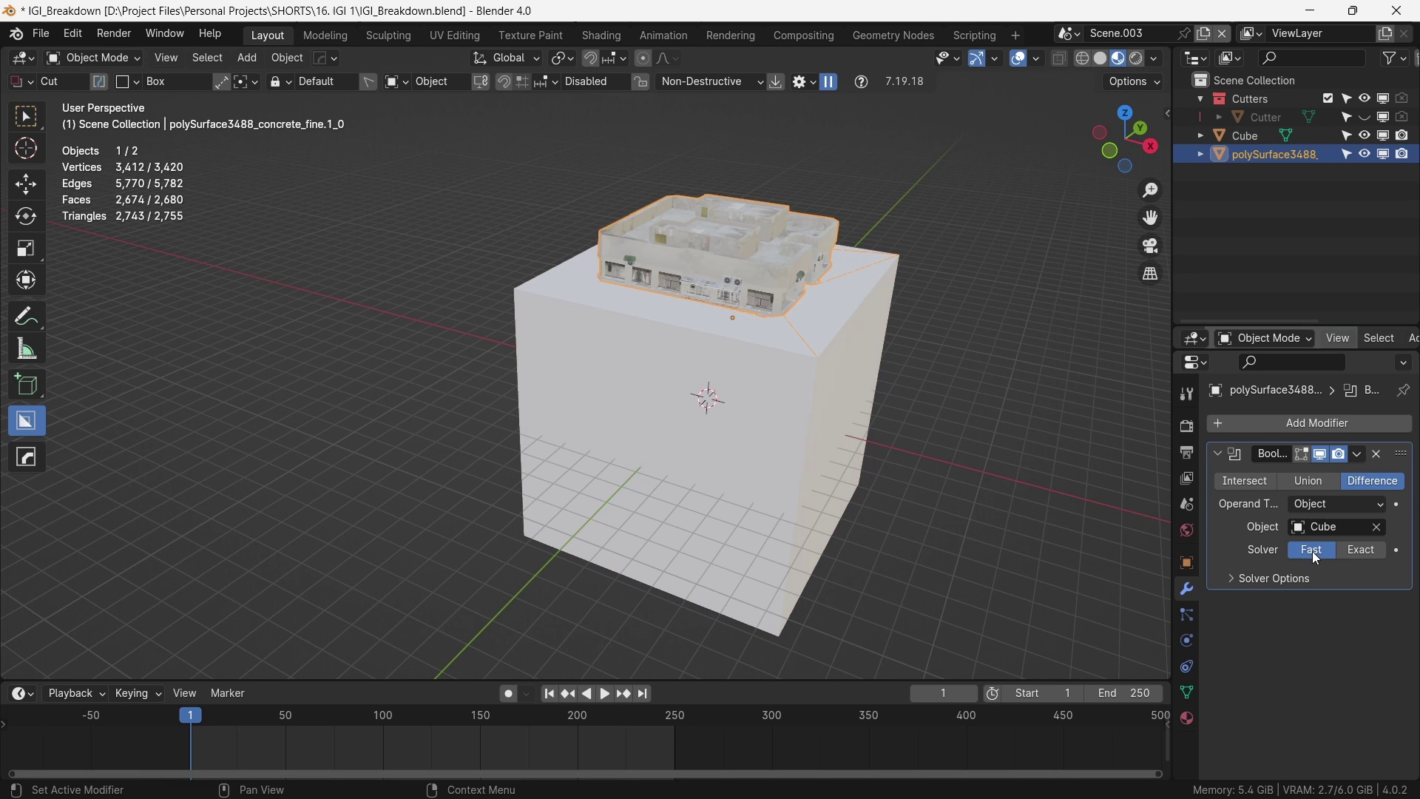
pyautogui.click(832, 346)
pyautogui.press('Delete')
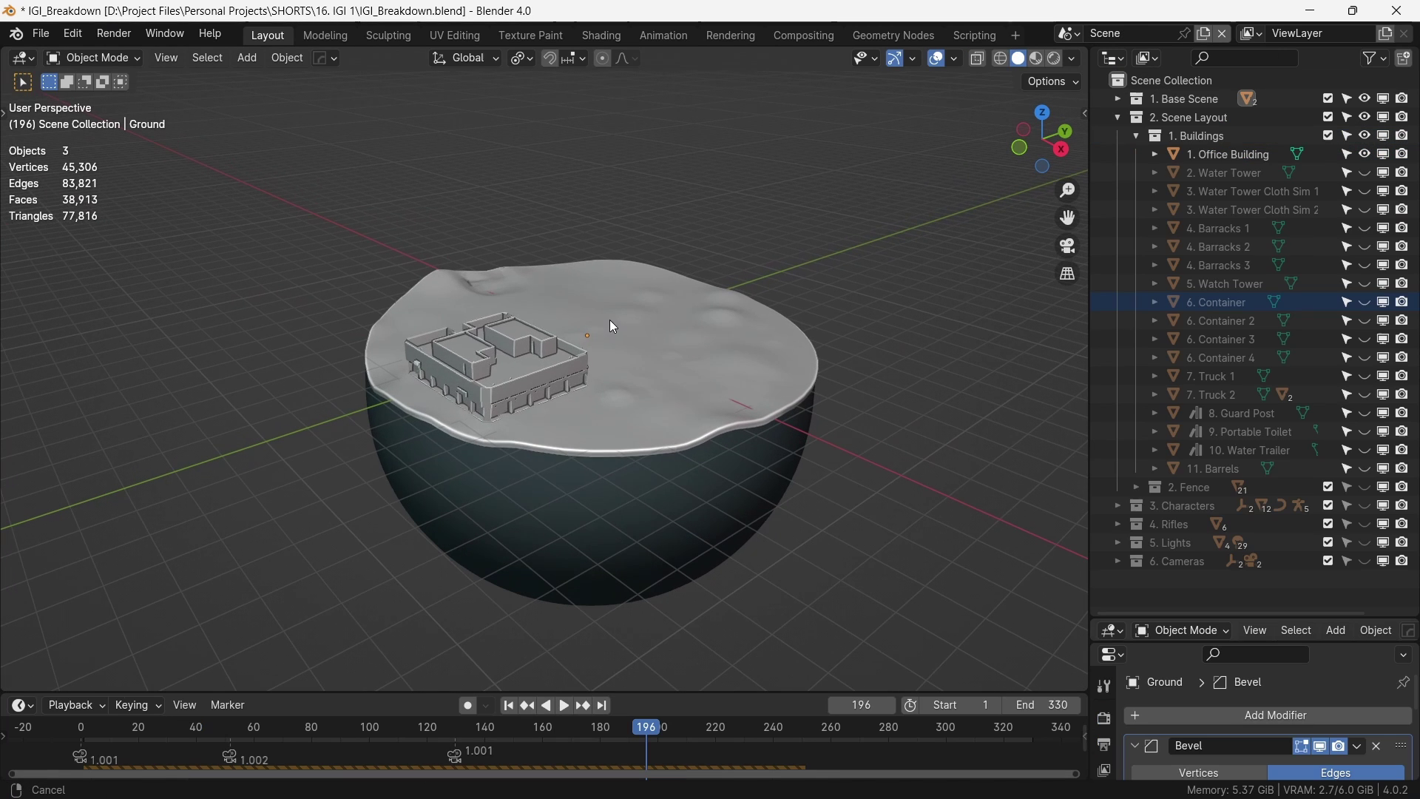
# Show the Water Tower and its two cloth simulation objects in the viewport and play the animation
pyautogui.click(1366, 173)
pyautogui.click(1368, 192)
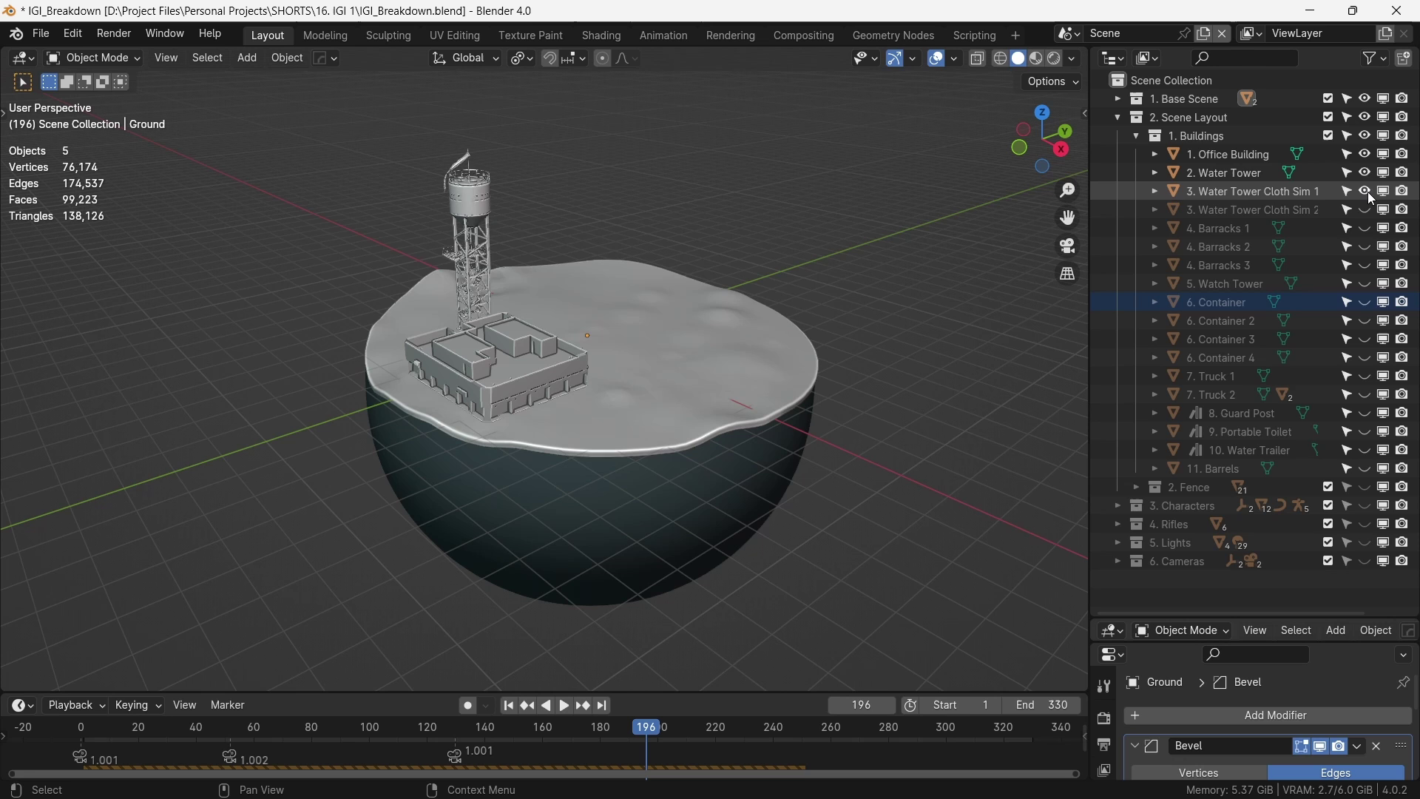
pyautogui.click(1366, 210)
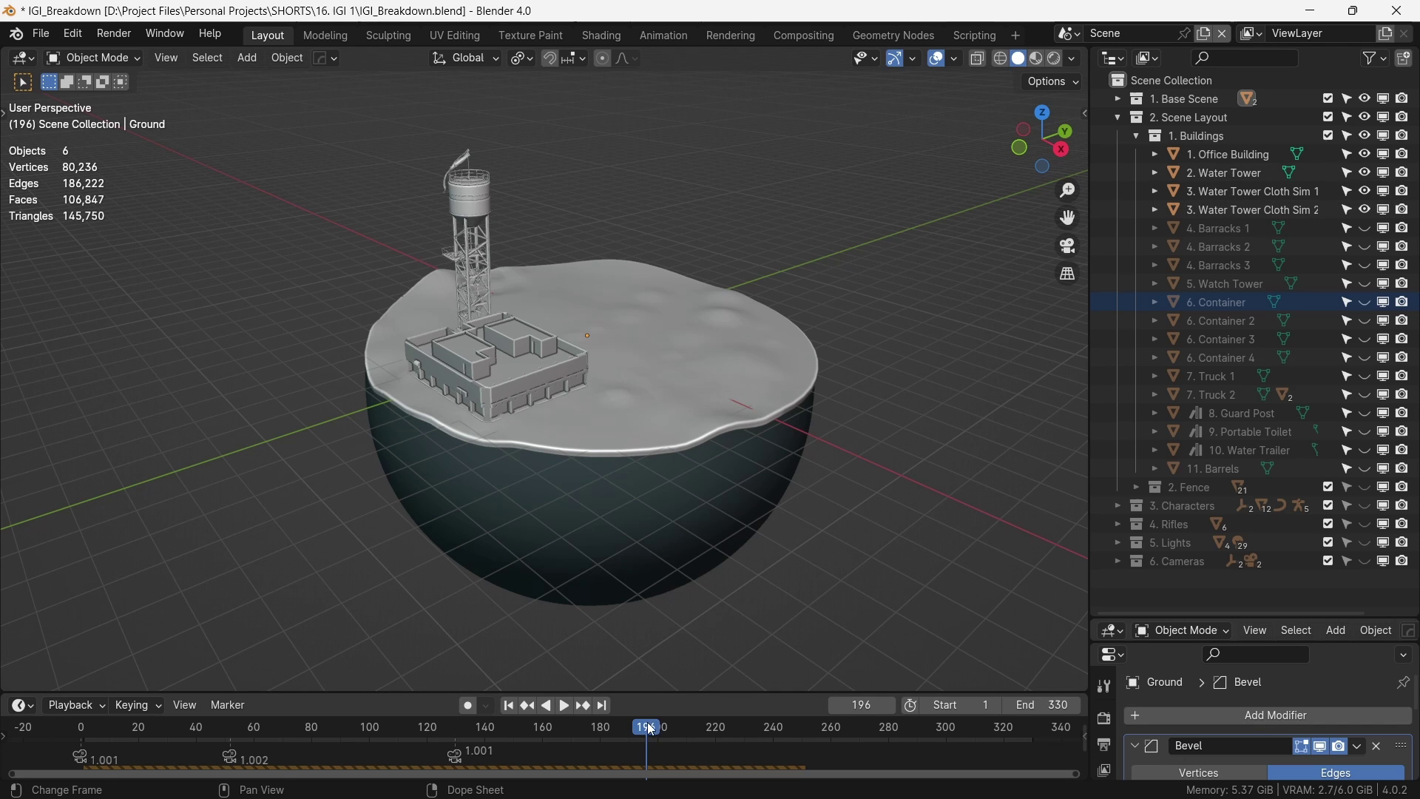
pyautogui.press('space')
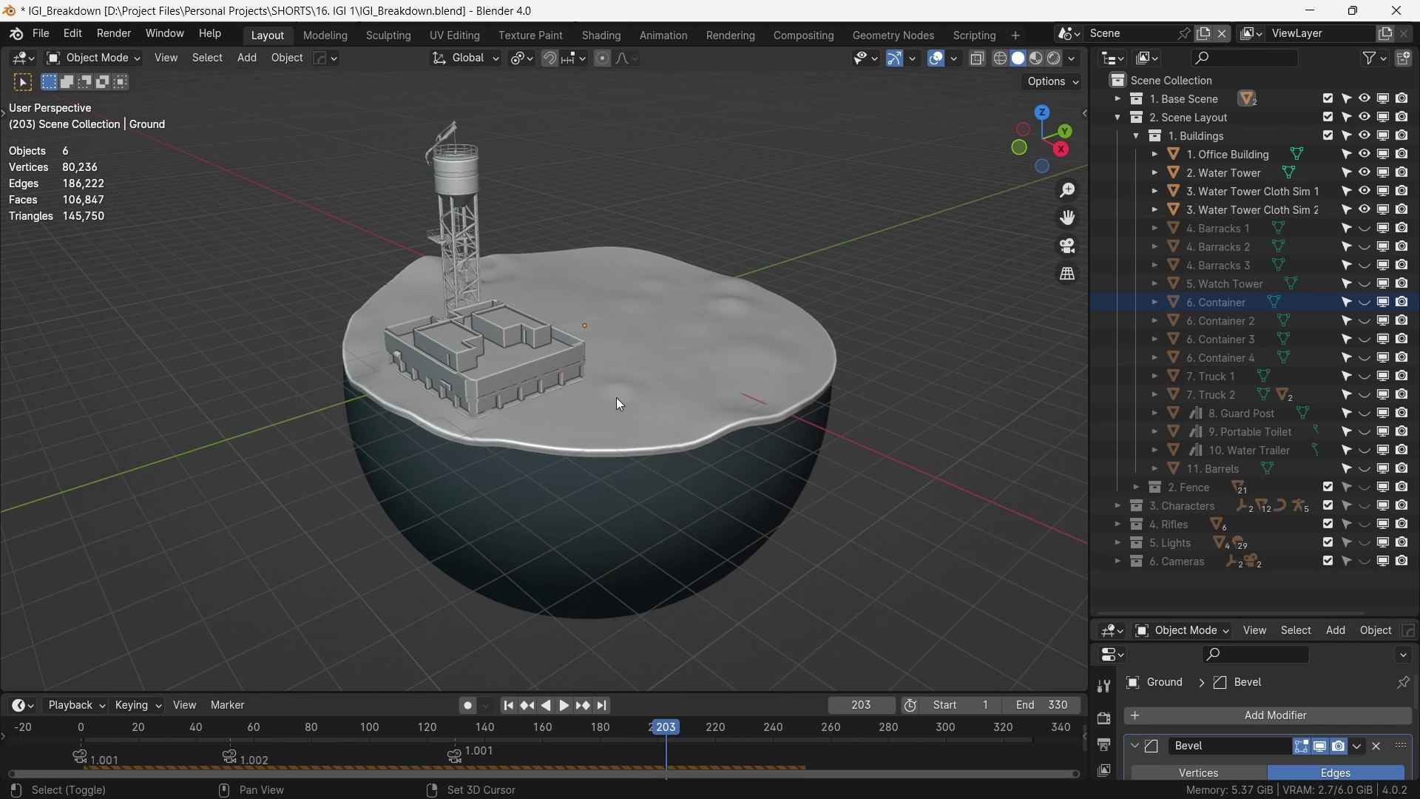
# Show Barracks 1, Barracks 2, Barracks 3 and the Watch Tower in the viewport
pyautogui.scroll(1, 616, 397)
pyautogui.click(1367, 229)
pyautogui.click(1366, 247)
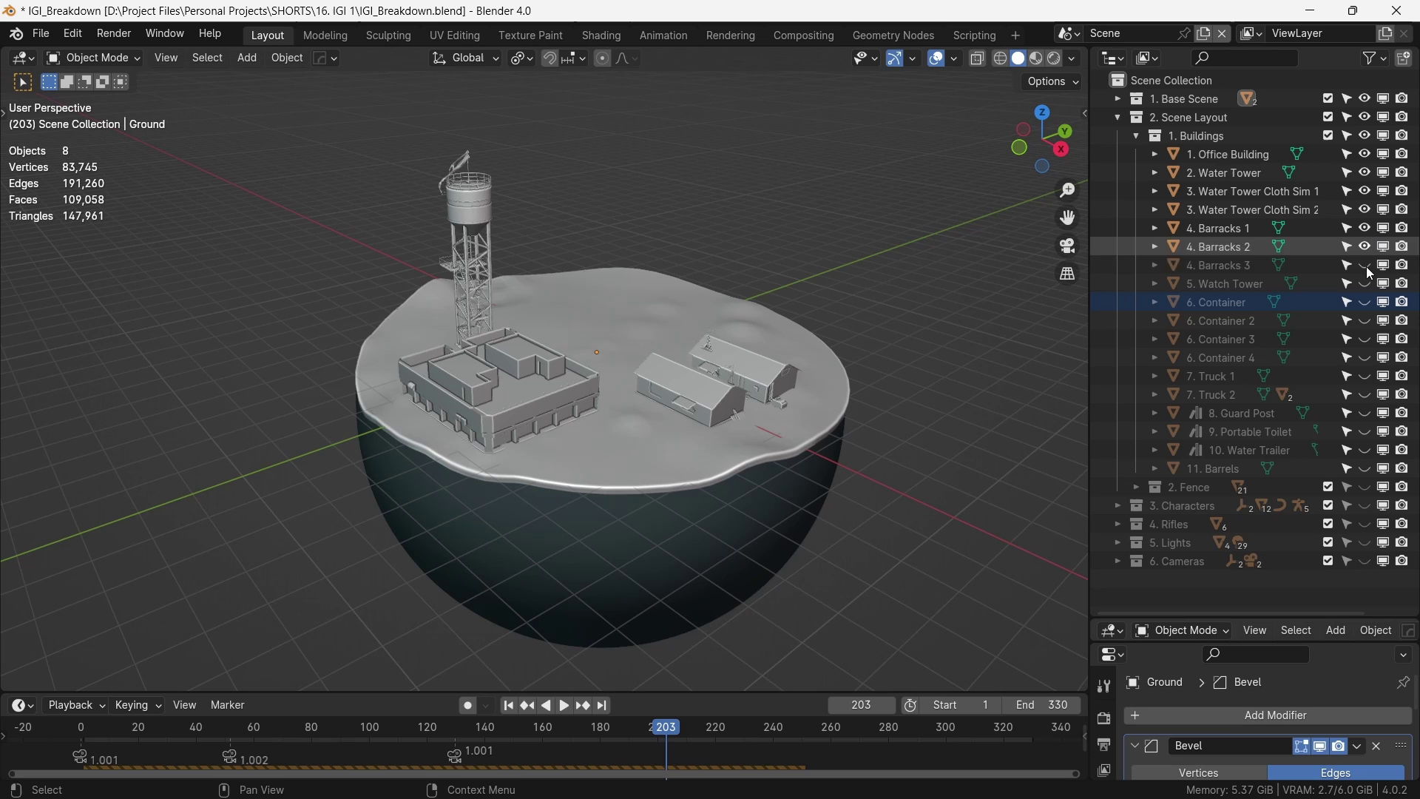
pyautogui.click(1366, 266)
pyautogui.scroll(1, 684, 373)
pyautogui.click(1367, 284)
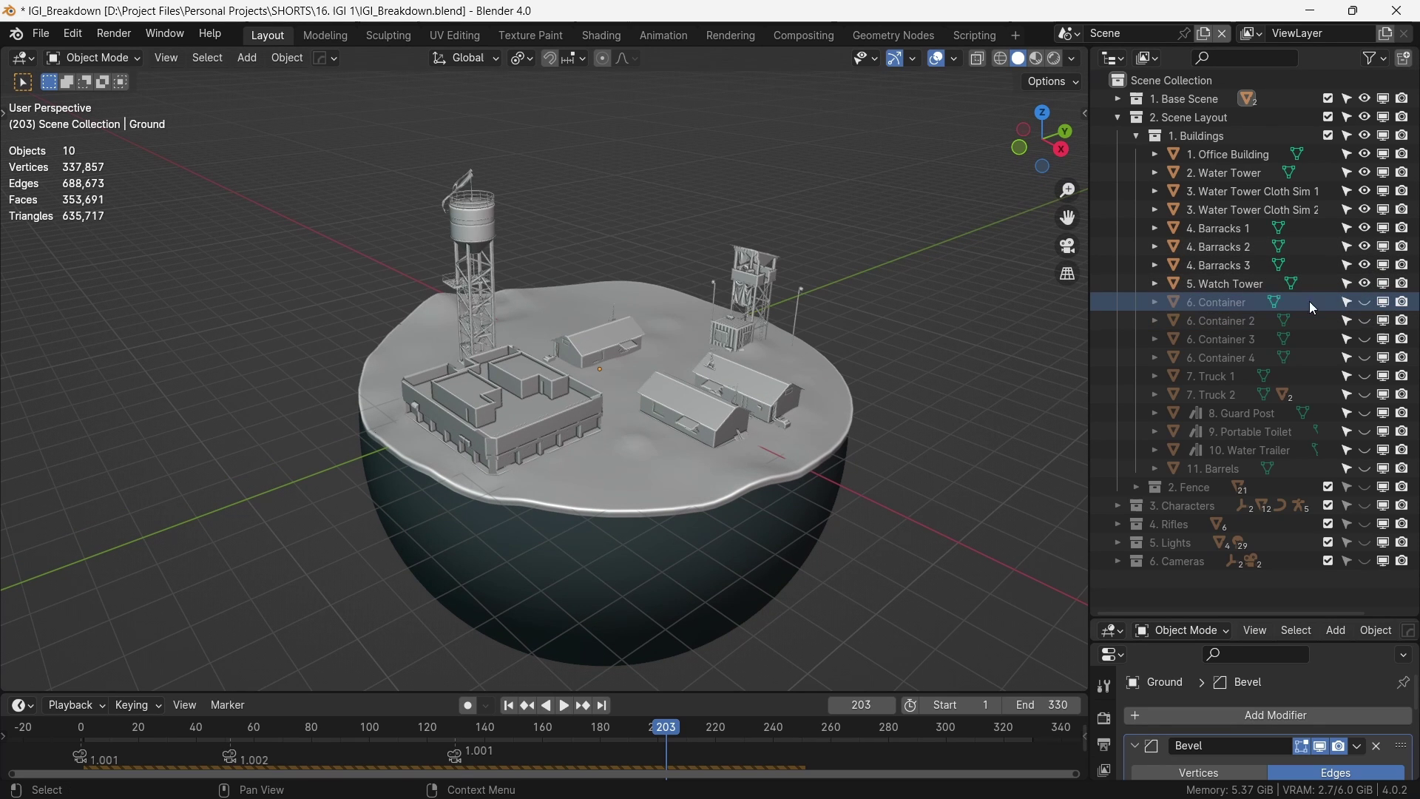
# Show the four containers and both trucks of the Buildings collection in the viewport
pyautogui.scroll(1, 731, 307)
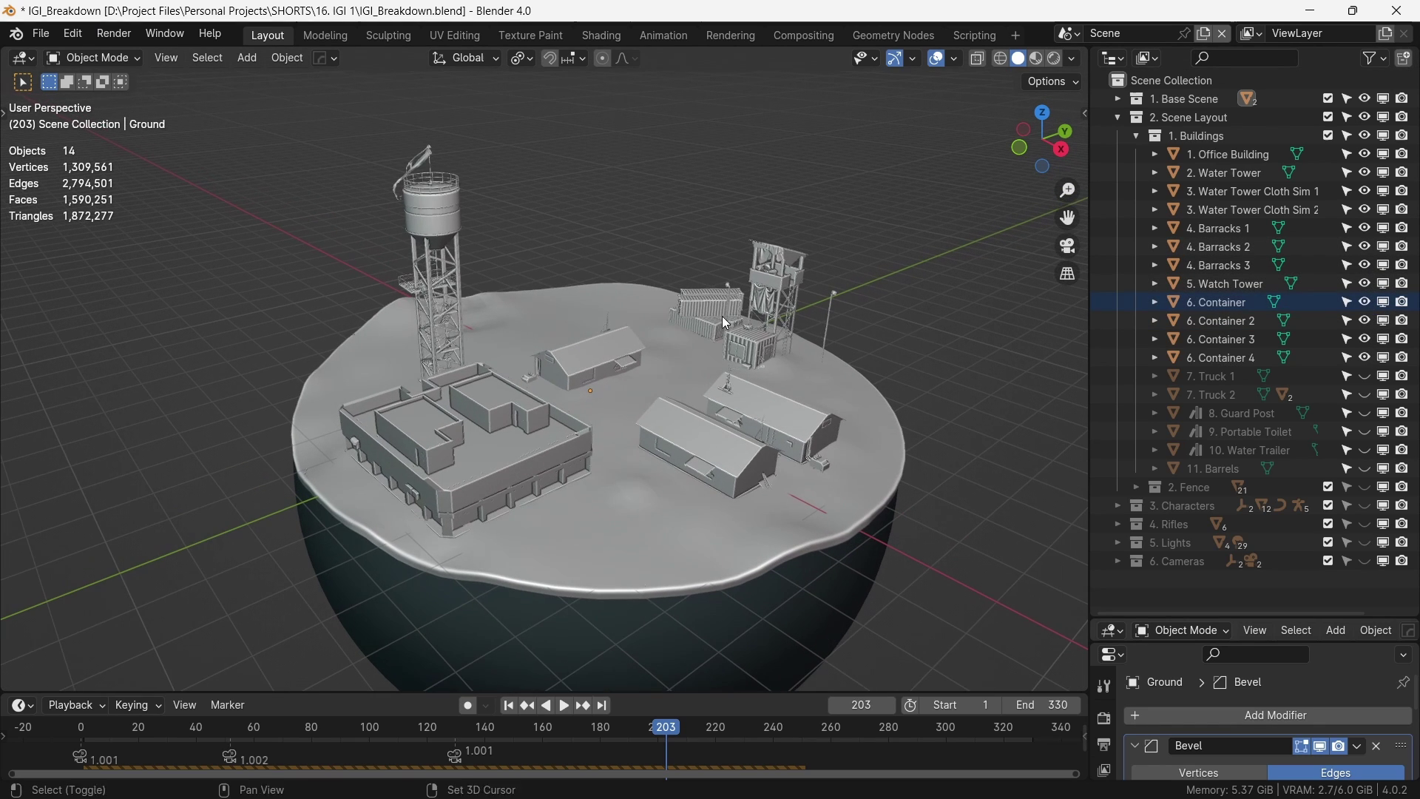
pyautogui.click(1367, 394)
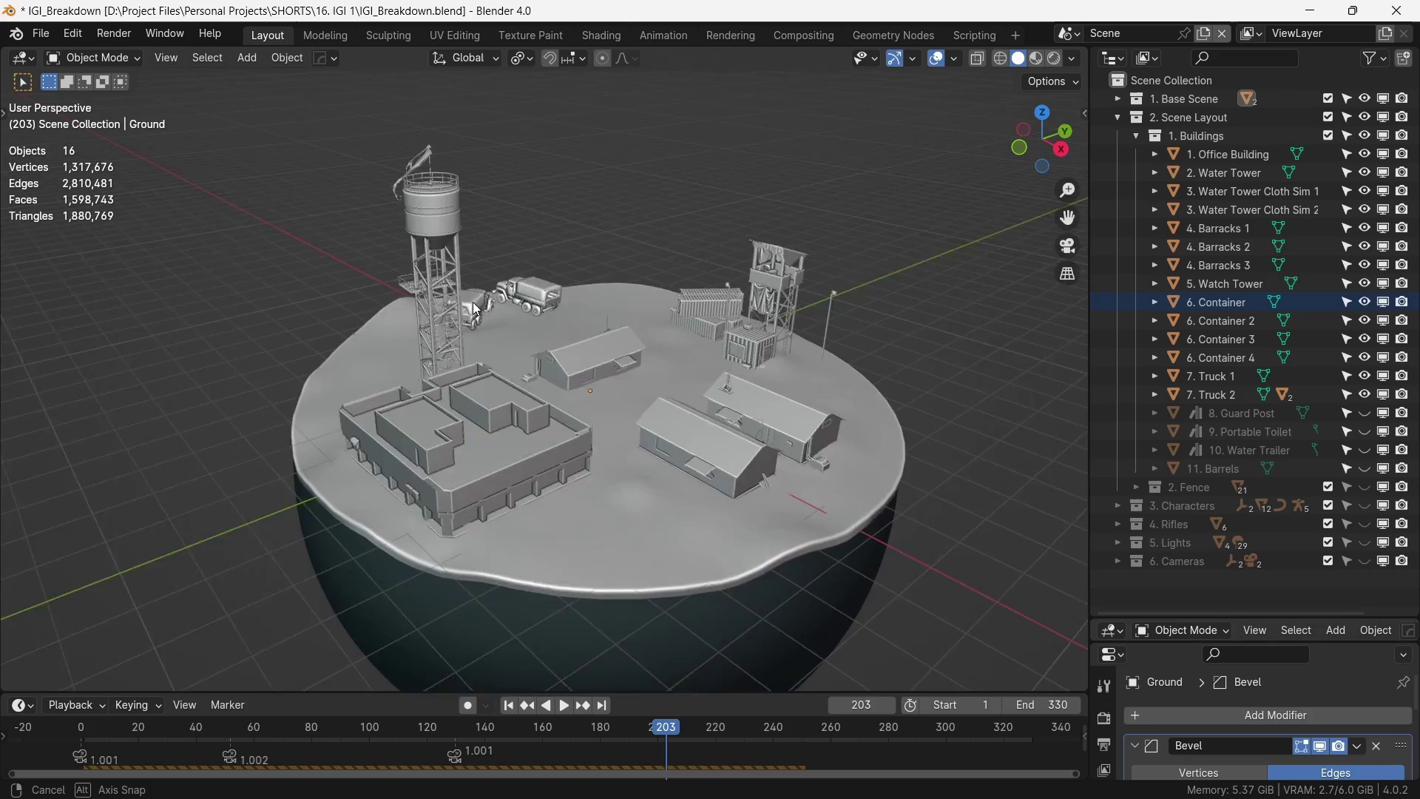
# Show the Guard Post, Portable Toilet, Water Trailer and Barrels in the viewport
pyautogui.moveTo(477, 307); pyautogui.dragTo(542, 367, button='middle')
pyautogui.scroll(-6, 549, 330)
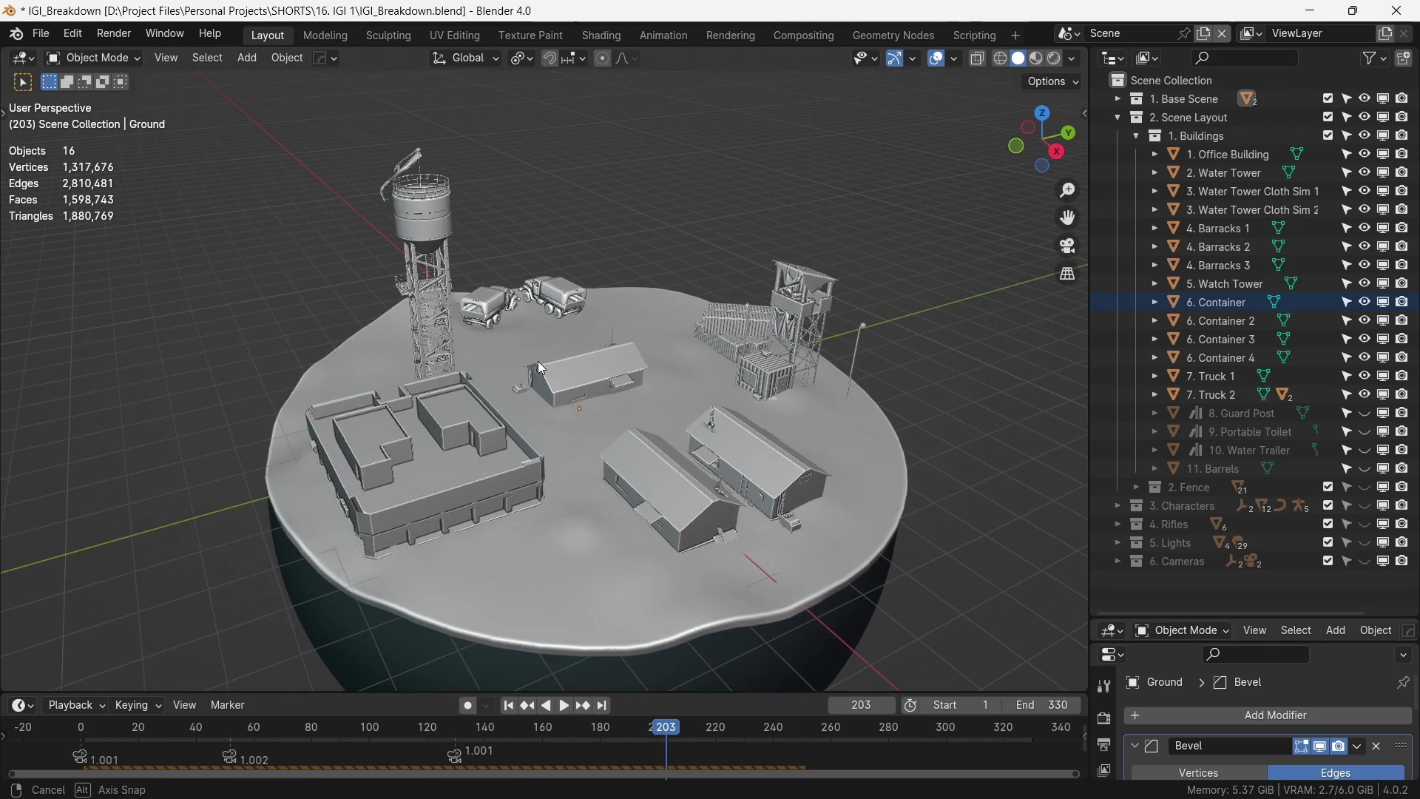
pyautogui.click(1365, 413)
pyautogui.click(1365, 431)
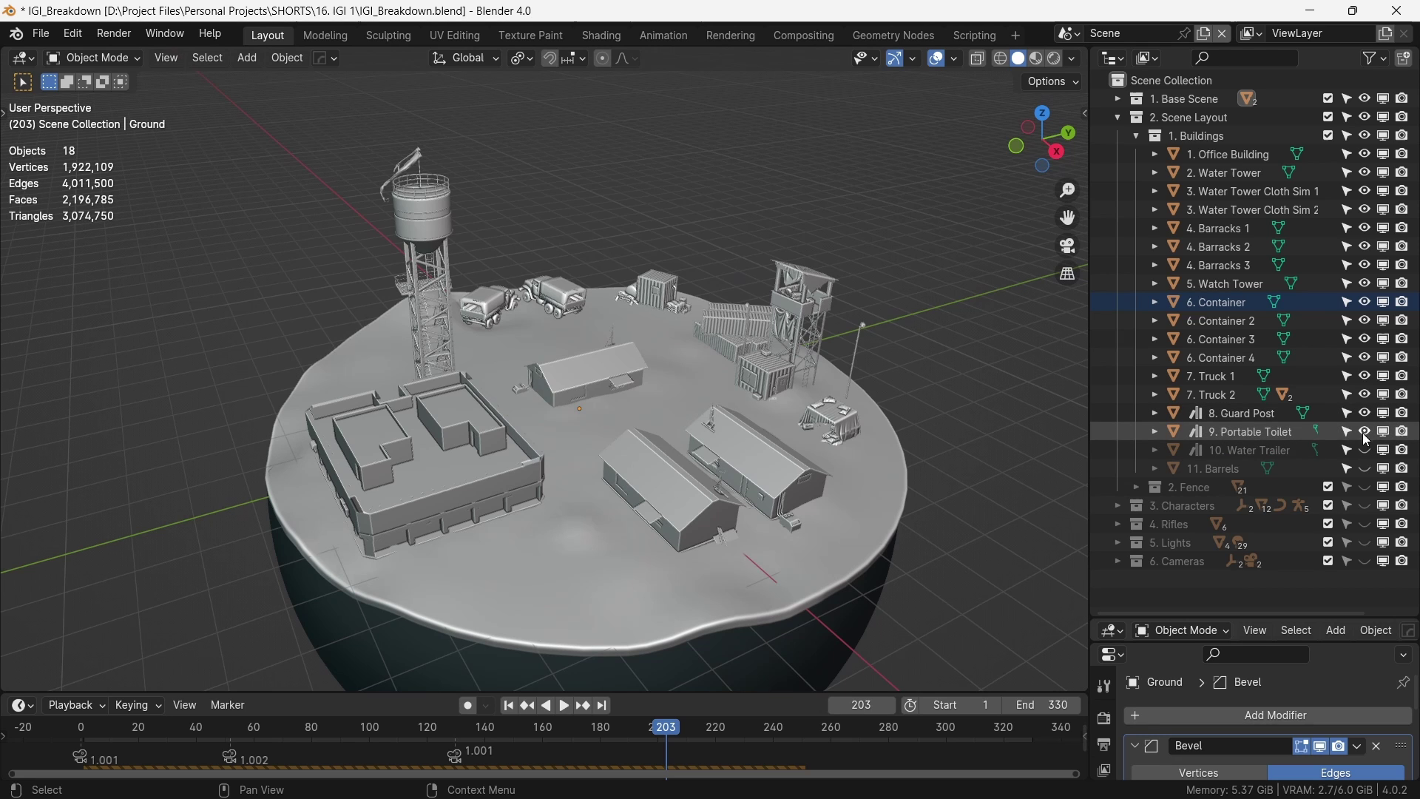
pyautogui.click(1365, 449)
pyautogui.click(1366, 469)
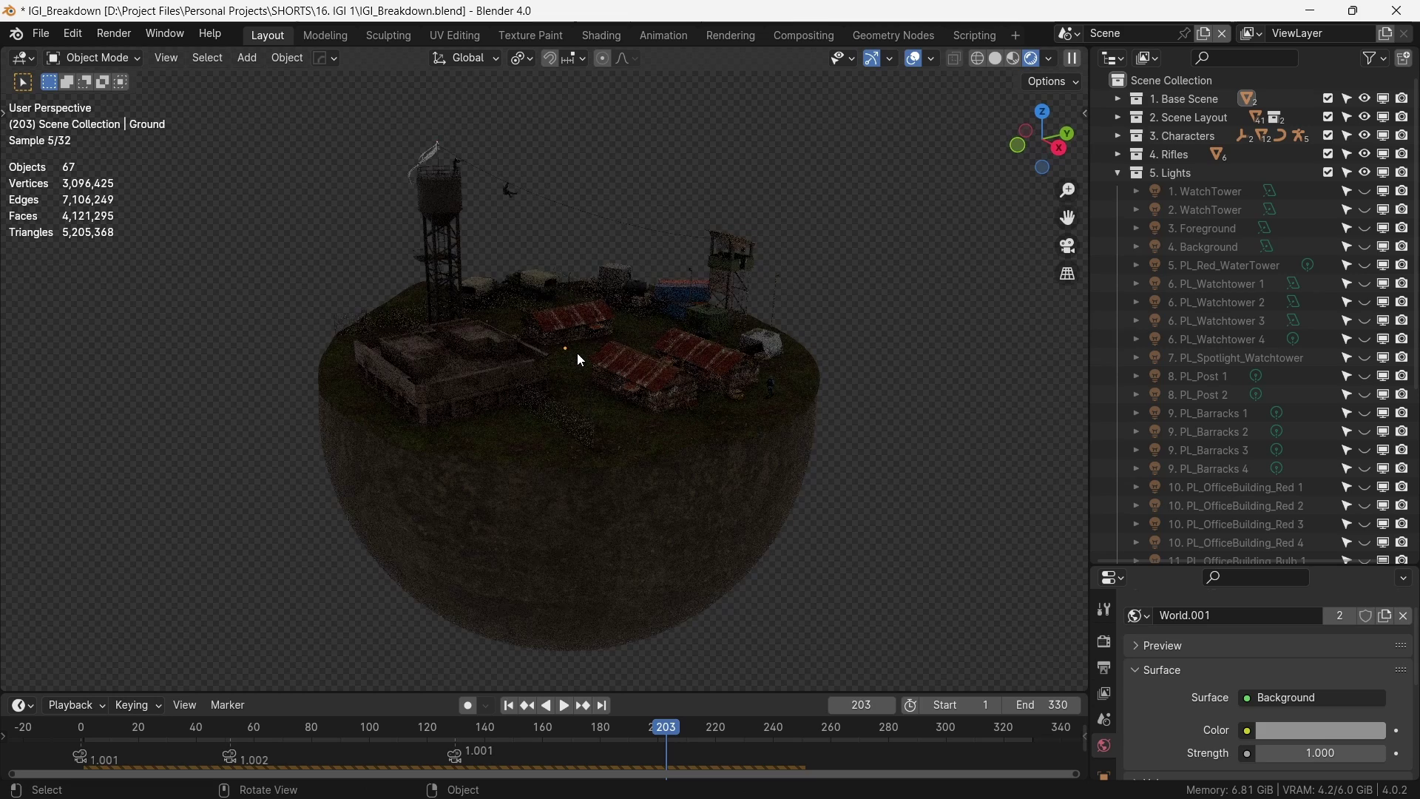
# Set the world background colour to a muted greyish blue and its strength to 0.4
pyautogui.moveTo(1252, 686); pyautogui.dragTo(1253, 635, button='middle')
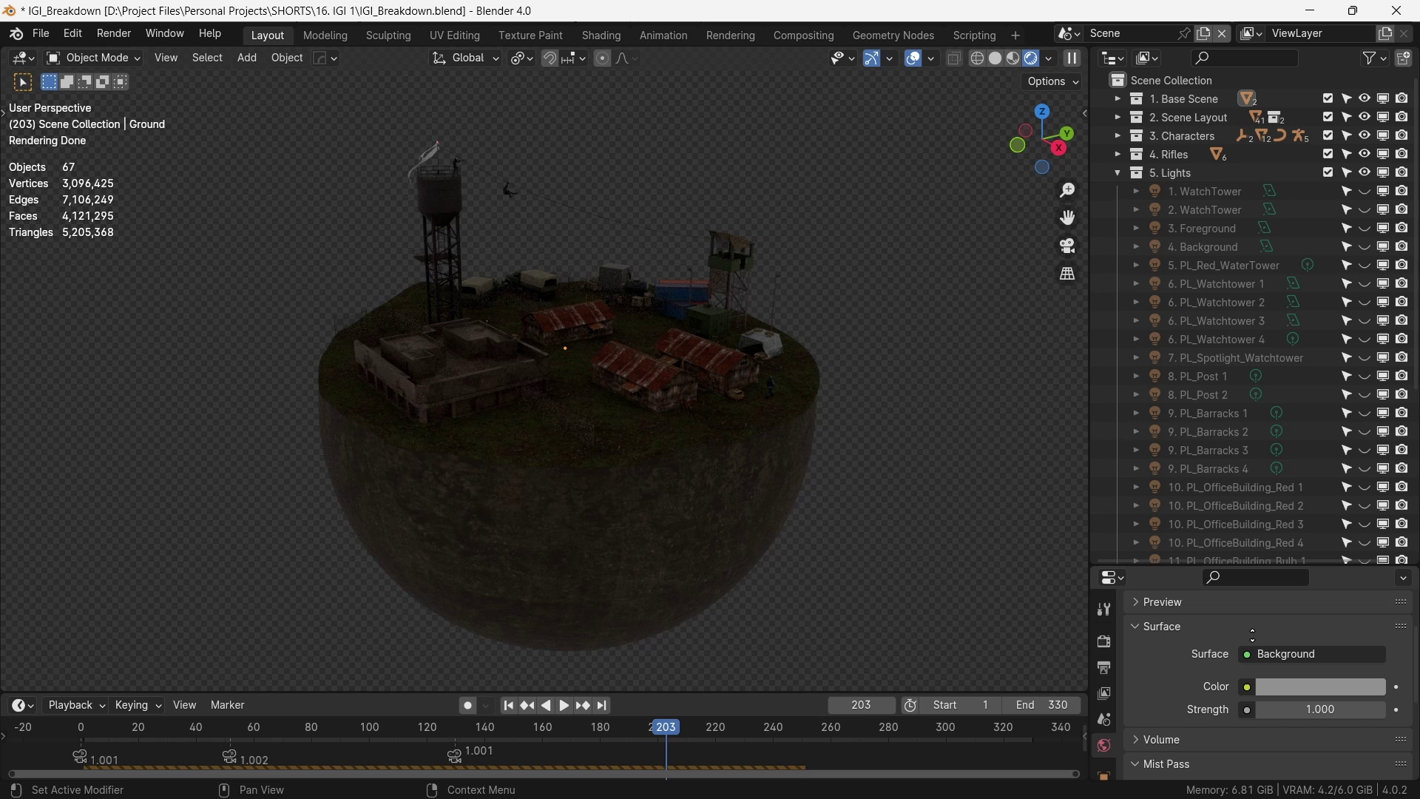
pyautogui.click(1305, 688)
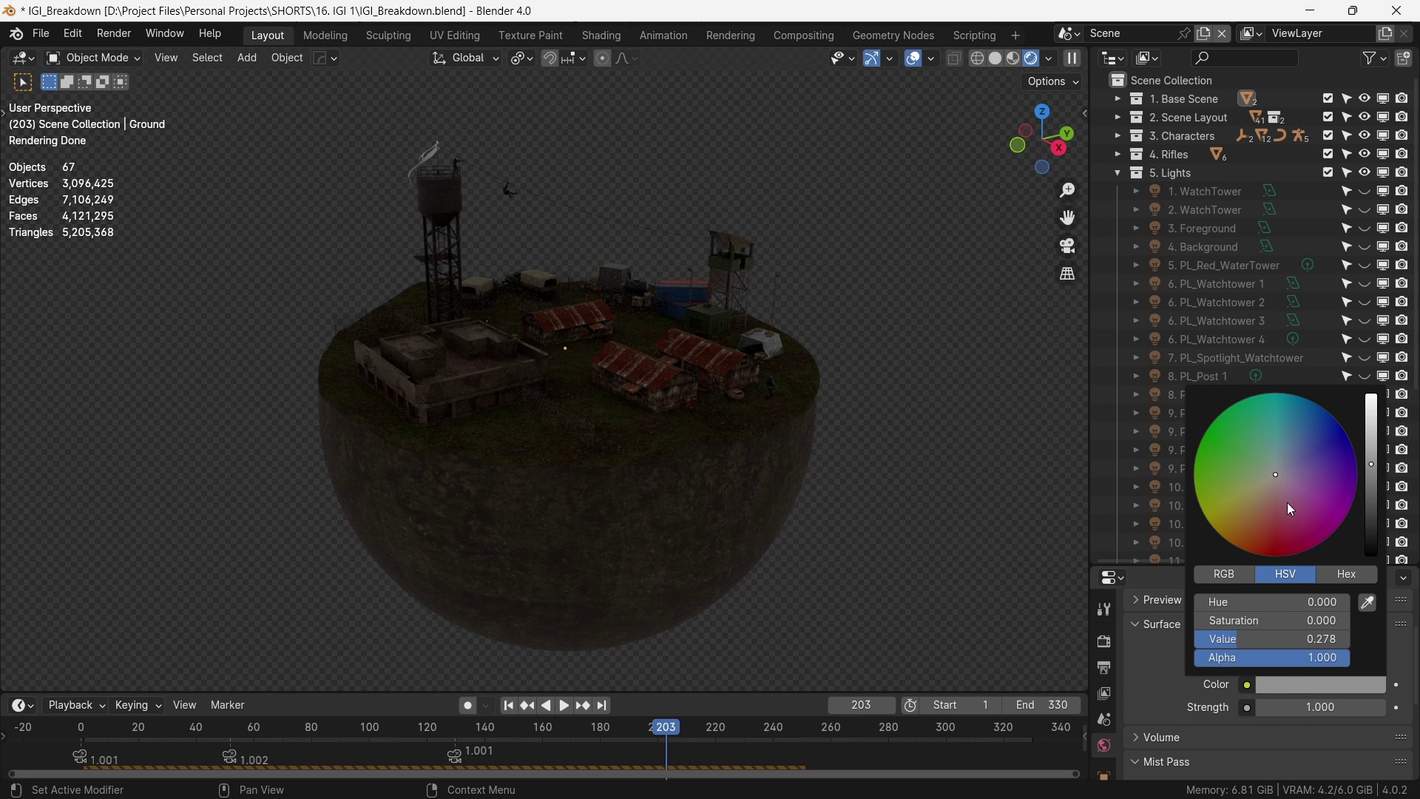
pyautogui.moveTo(1279, 461); pyautogui.dragTo(1289, 447)
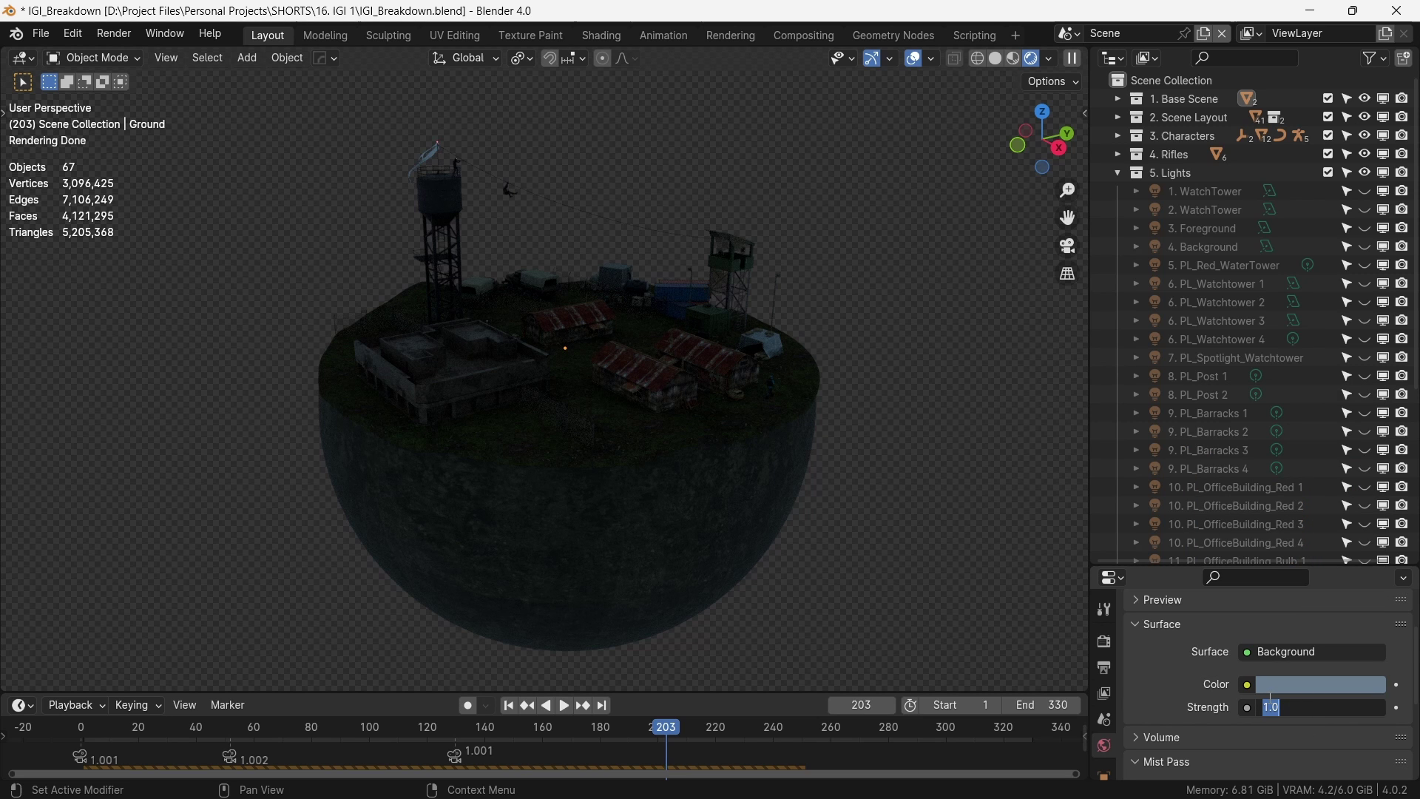
pyautogui.write('.4')
pyautogui.press('Return')
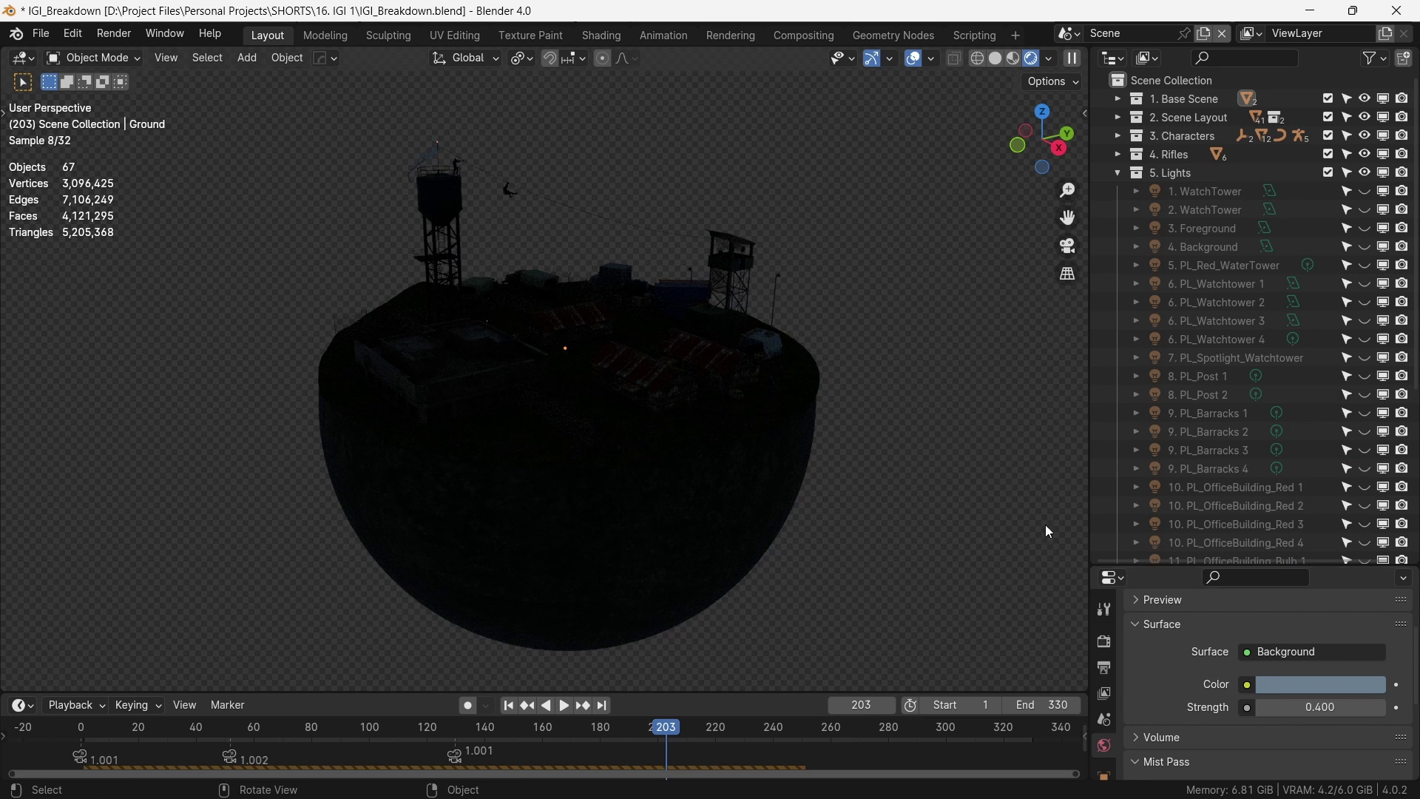
# Show the 1. WatchTower light from the Lights collection and inspect its illumination of the water tower
pyautogui.moveTo(651, 393)
pyautogui.keyDown('ctrl'); pyautogui.mouseDown(button='middle')
pyautogui.moveTo(634, 398)
pyautogui.moveTo(637, 386)
pyautogui.mouseUp(button='middle'); pyautogui.keyUp('ctrl')
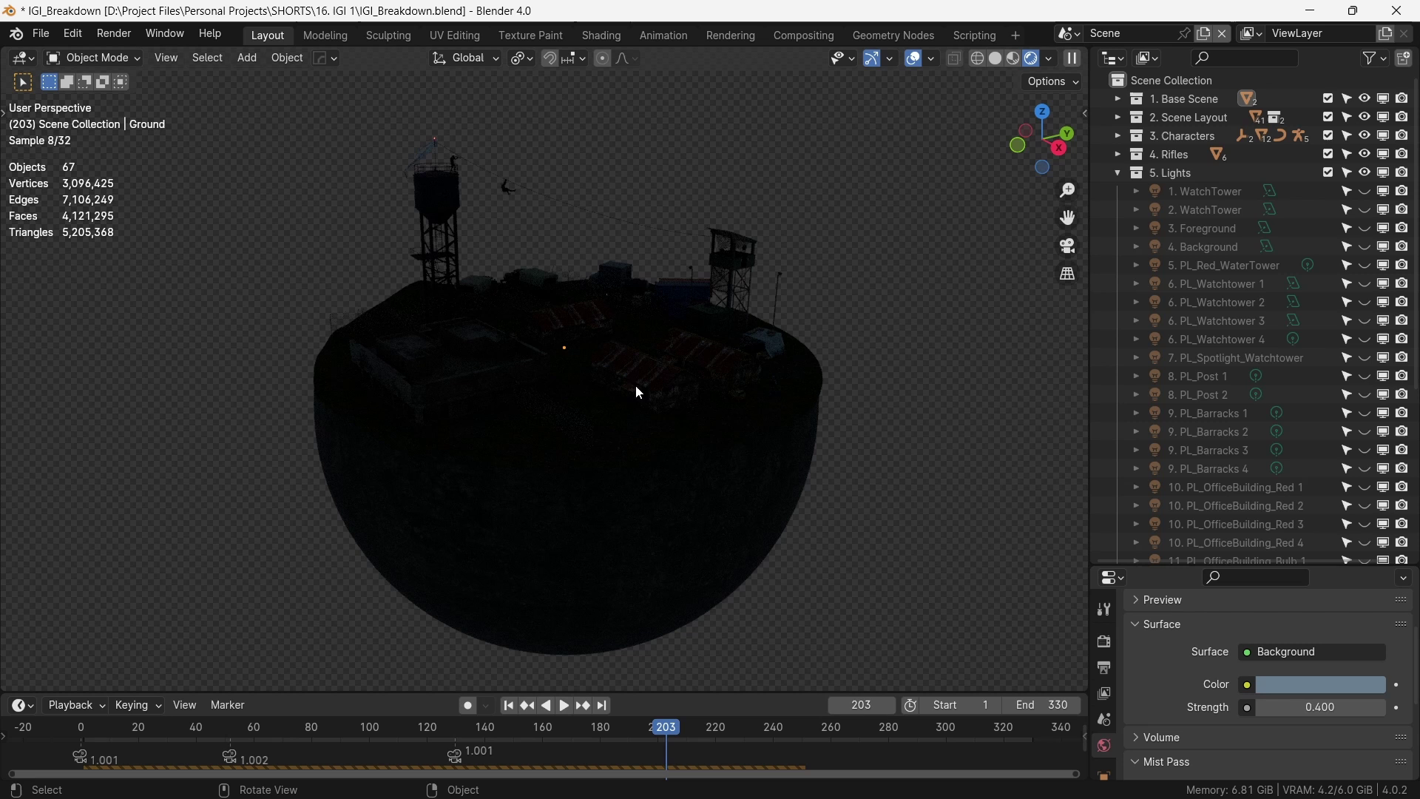
pyautogui.scroll(7, 441, 153)
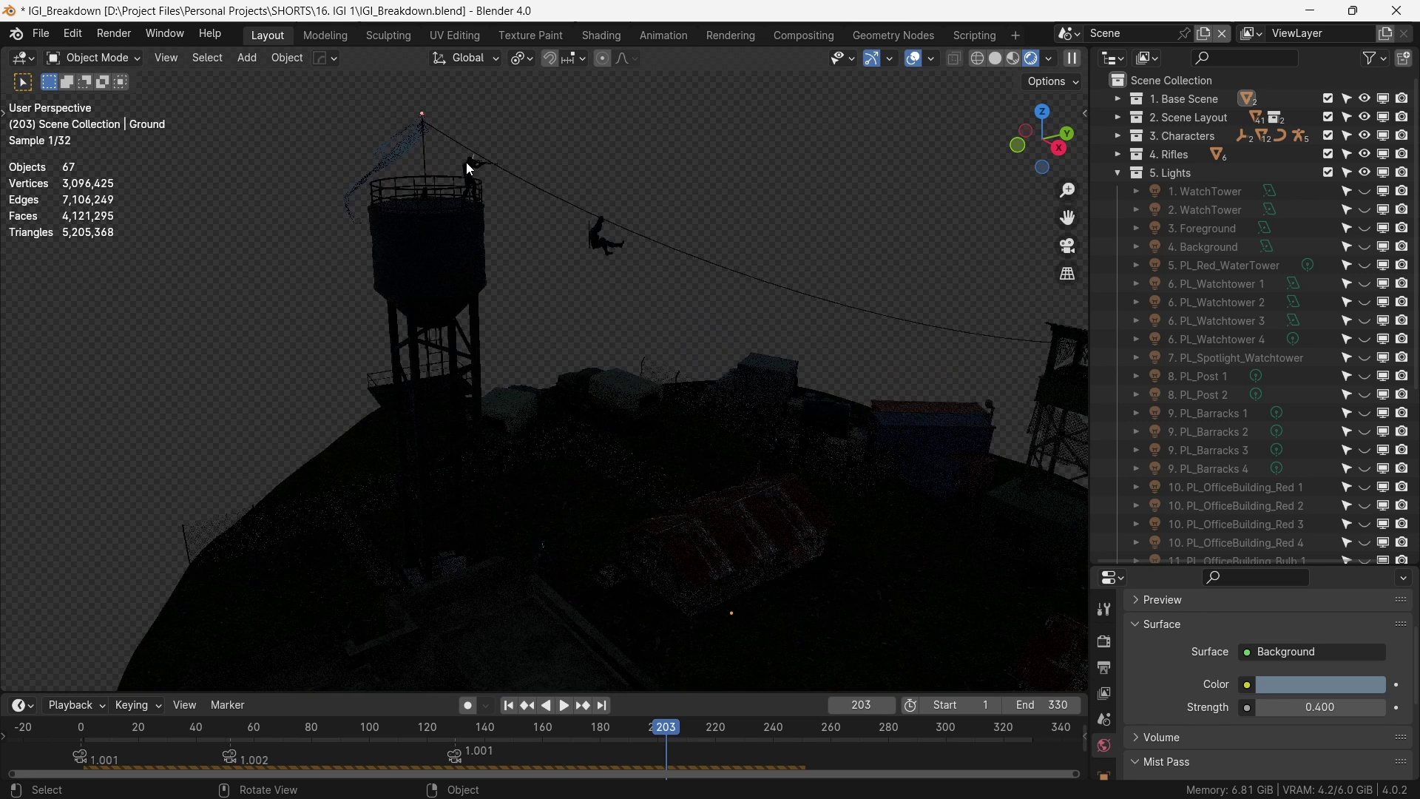
pyautogui.moveTo(460, 174)
pyautogui.mouseDown(button='middle')
pyautogui.moveTo(447, 164)
pyautogui.moveTo(468, 181)
pyautogui.mouseUp(button='middle')
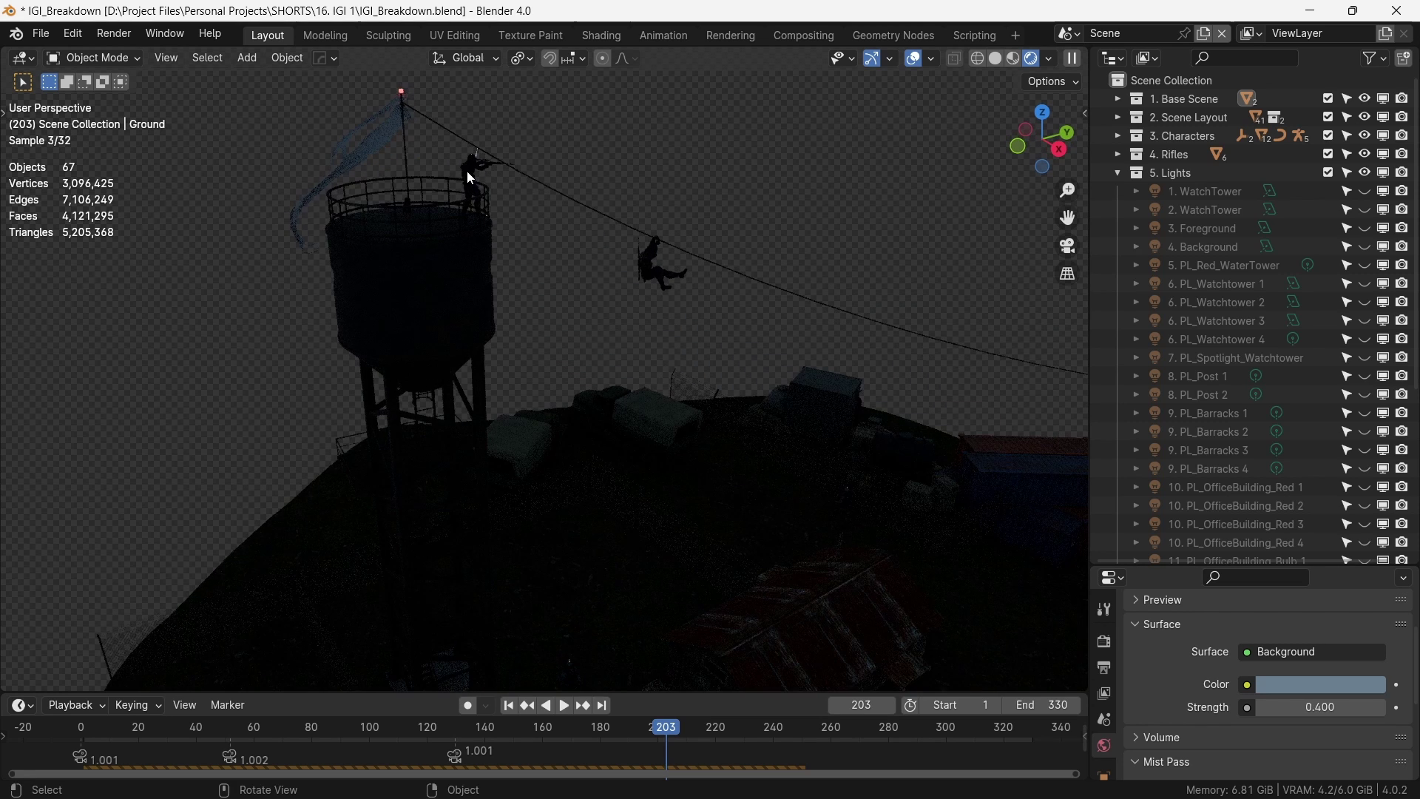
pyautogui.scroll(-5, 465, 171)
pyautogui.moveTo(507, 308); pyautogui.dragTo(534, 285, button='middle')
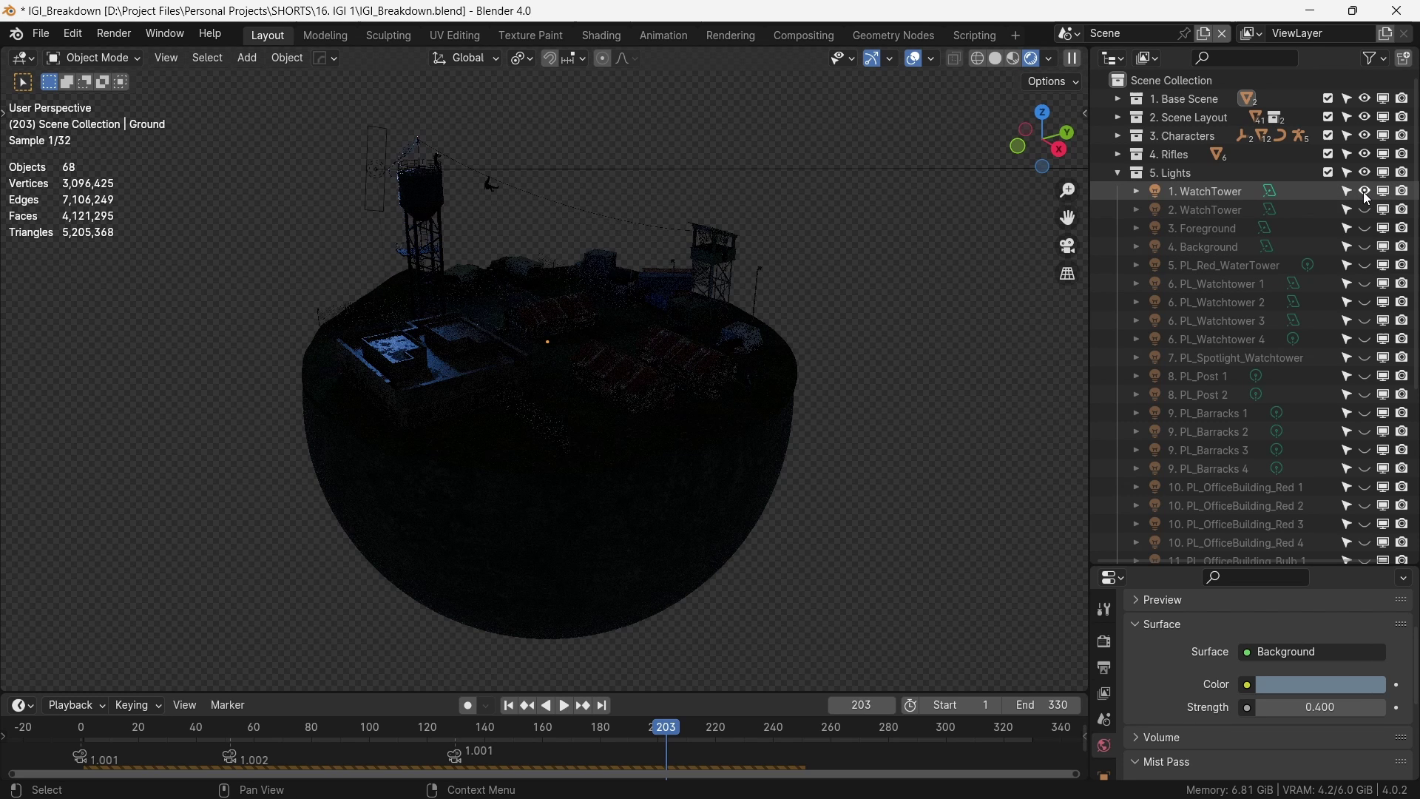
pyautogui.keyDown('shift'); pyautogui.moveTo(624, 288); pyautogui.dragTo(662, 317, button='middle'); pyautogui.keyUp('shift')
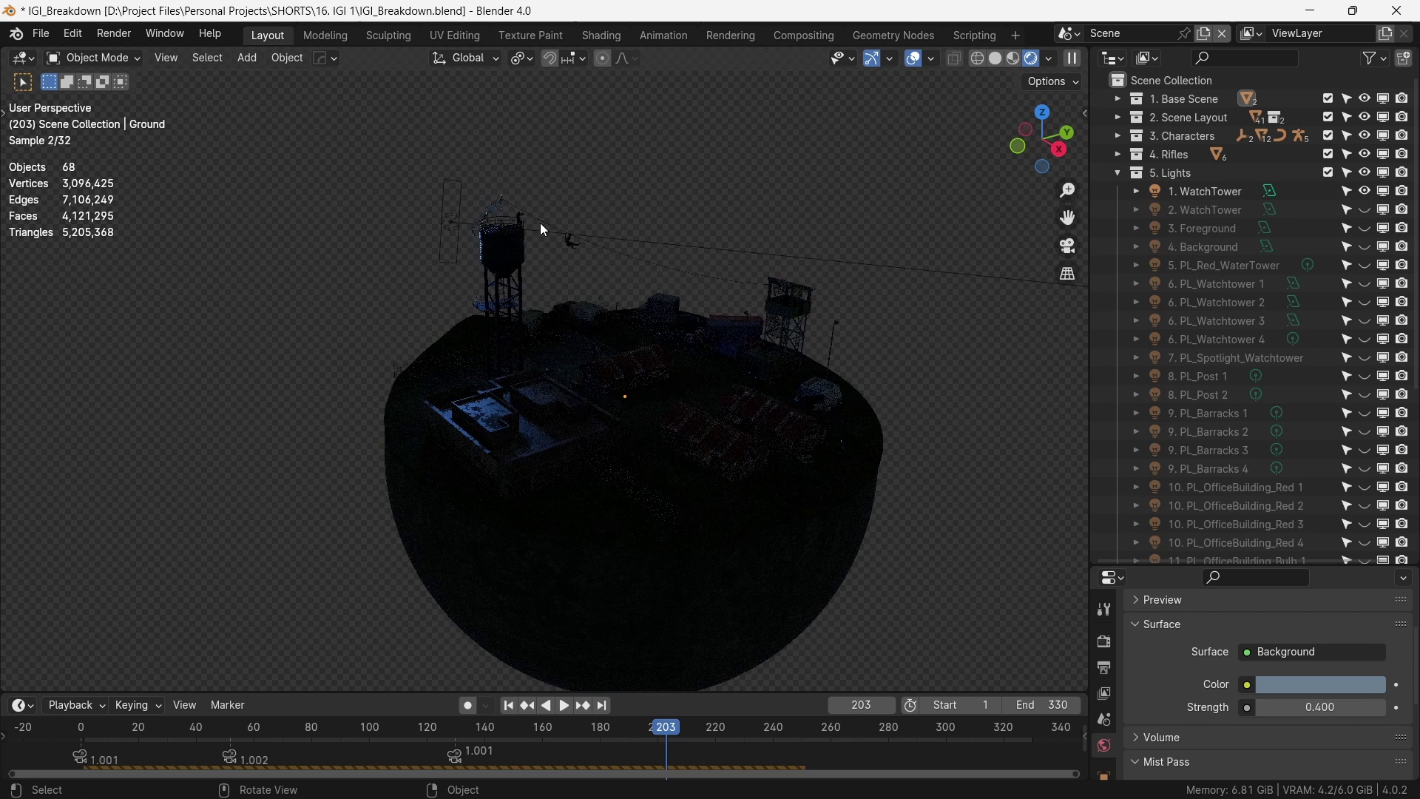
pyautogui.scroll(6, 464, 217)
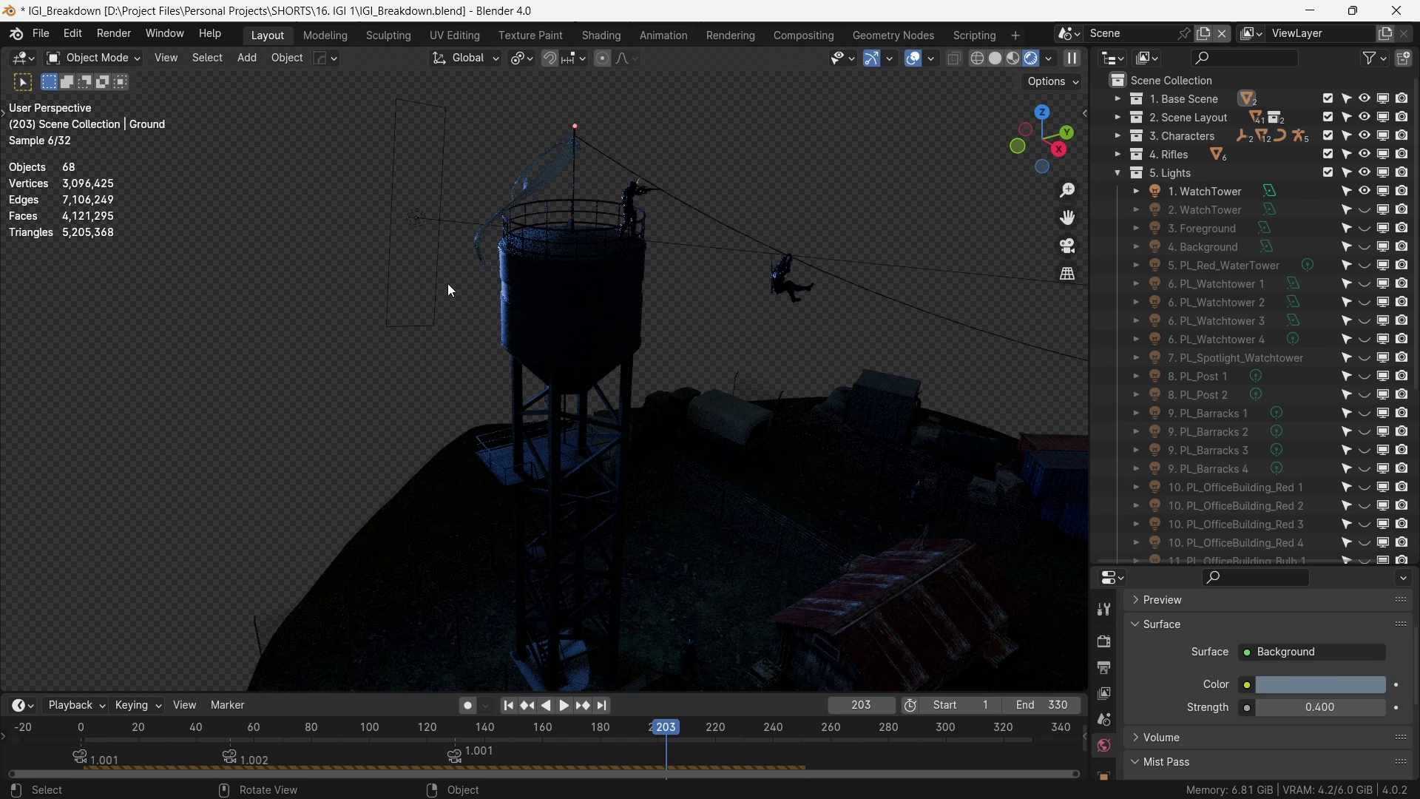
# Try to move the 1. WatchTower light farther from the water tower
pyautogui.click(448, 282)
pyautogui.press('g')
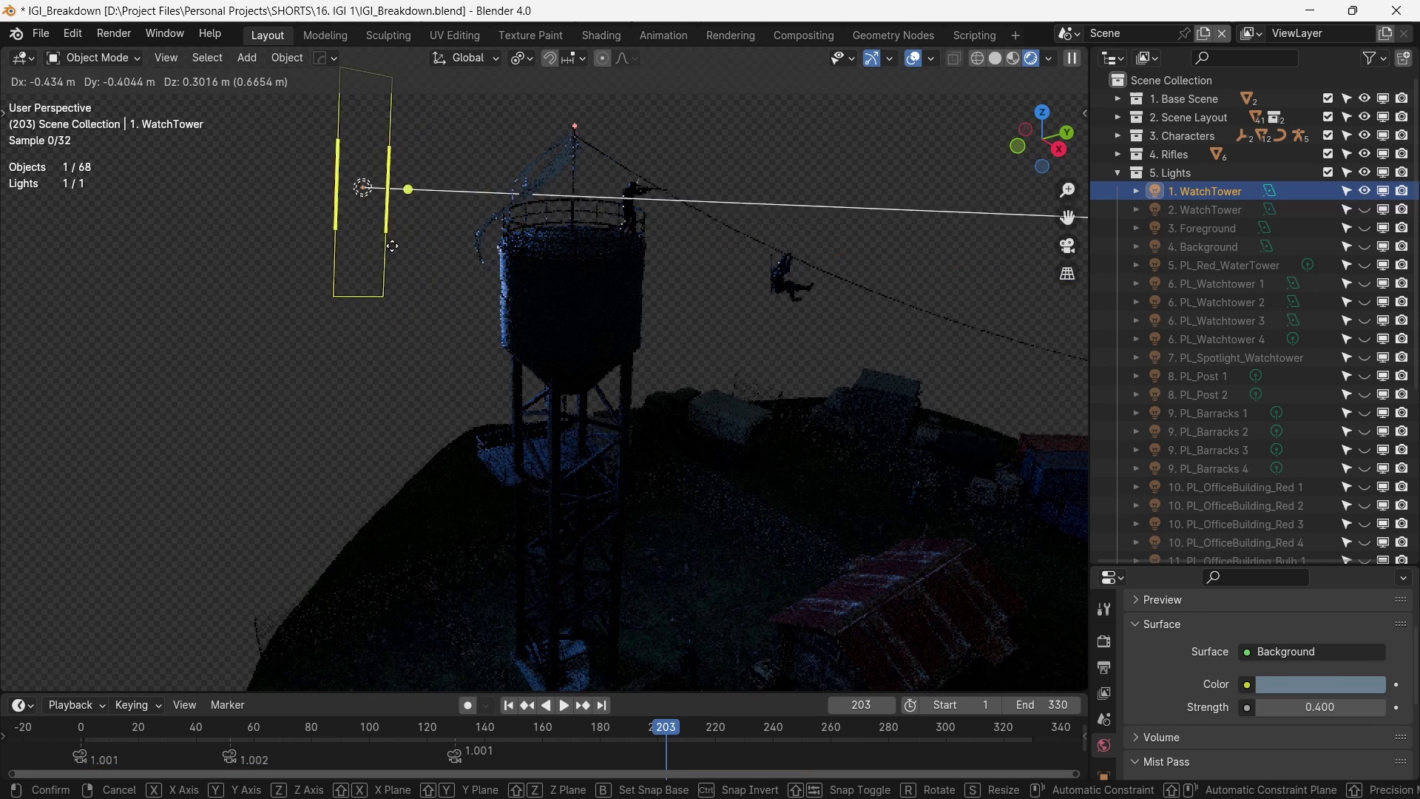
pyautogui.click(396, 248)
# Examine the water tower's lighting through the scene camera and from a wider view of the whole diorama
pyautogui.press('KP_0')
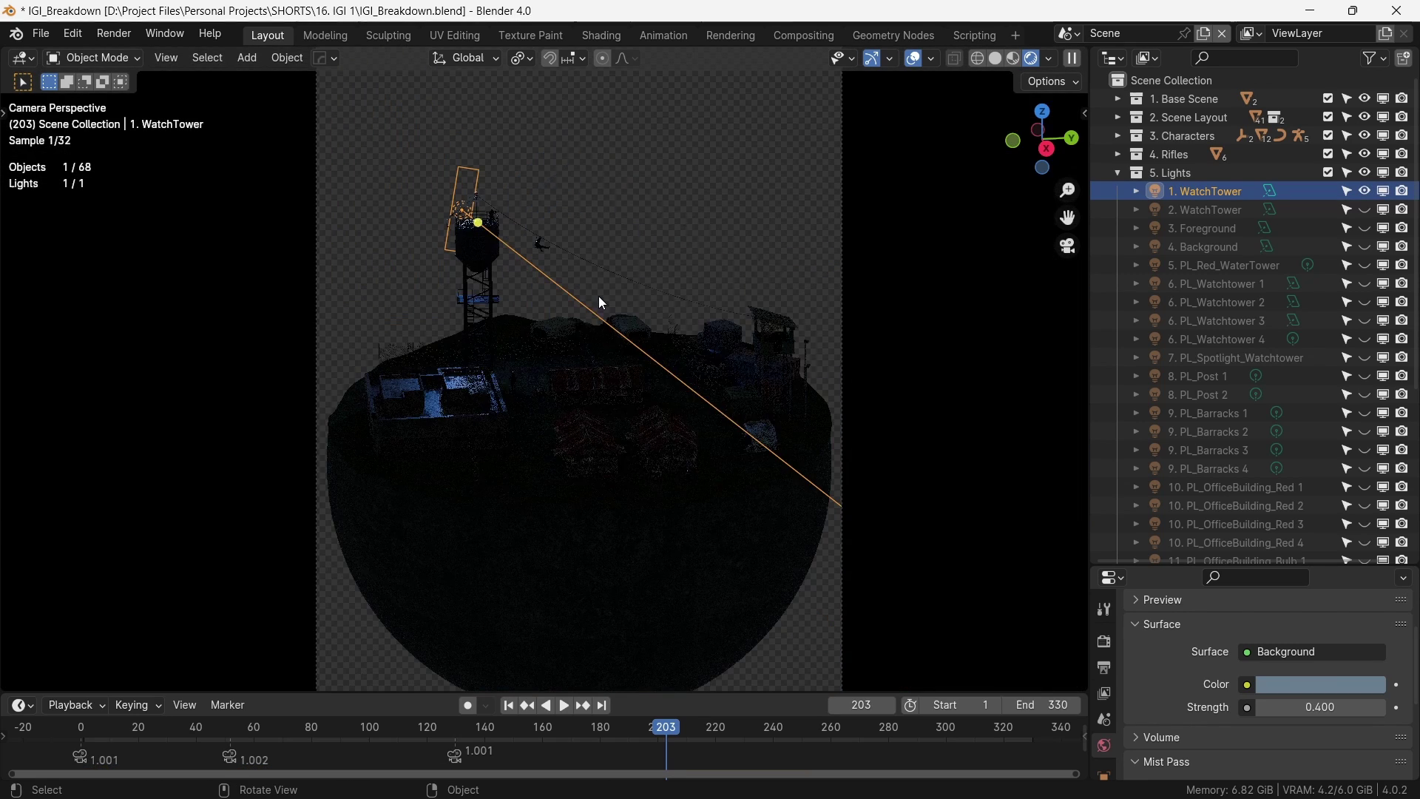
pyautogui.scroll(6, 450, 203)
pyautogui.click(752, 204)
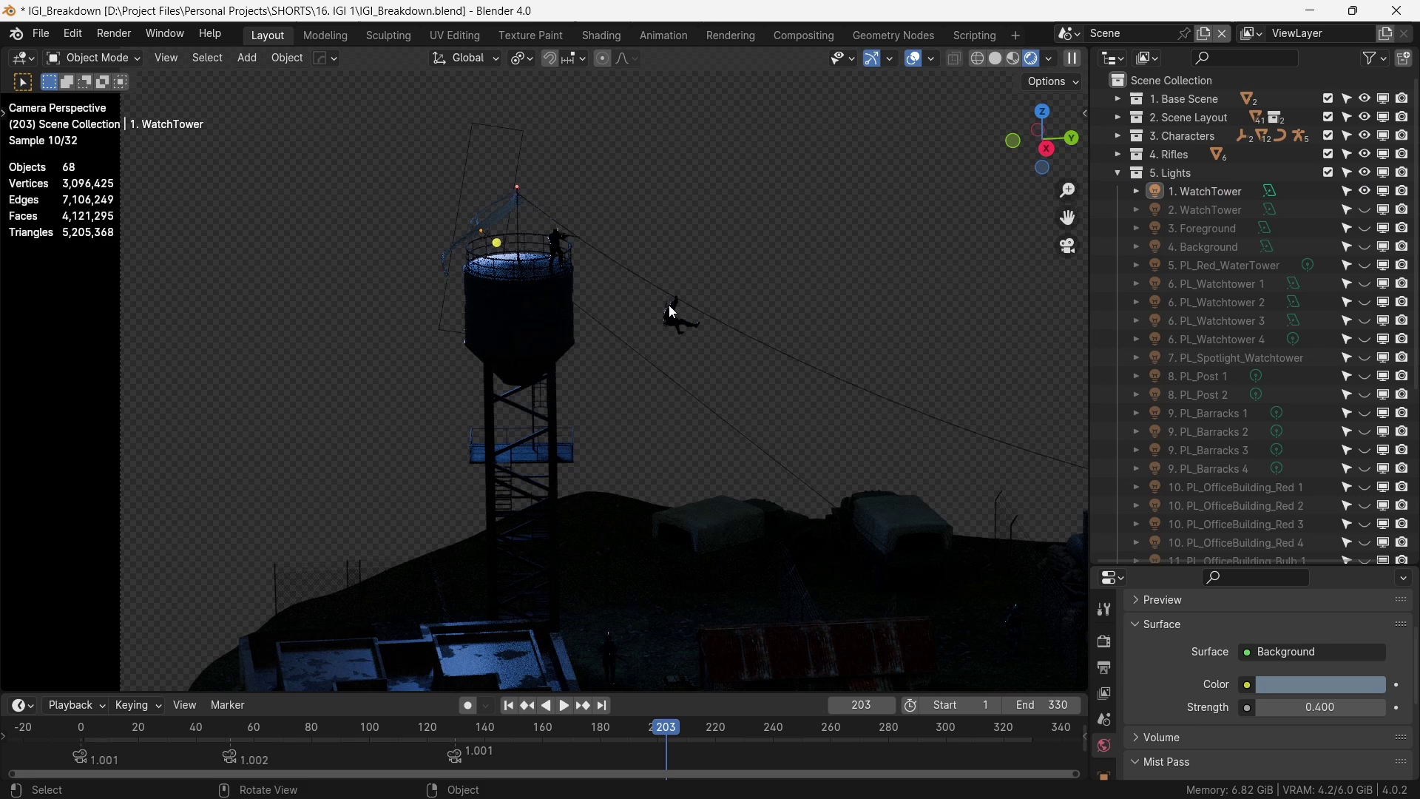
pyautogui.keyDown('shift'); pyautogui.moveTo(691, 299); pyautogui.dragTo(616, 295, button='middle'); pyautogui.keyUp('shift')
pyautogui.scroll(-4, 607, 265)
pyautogui.scroll(2, 534, 343)
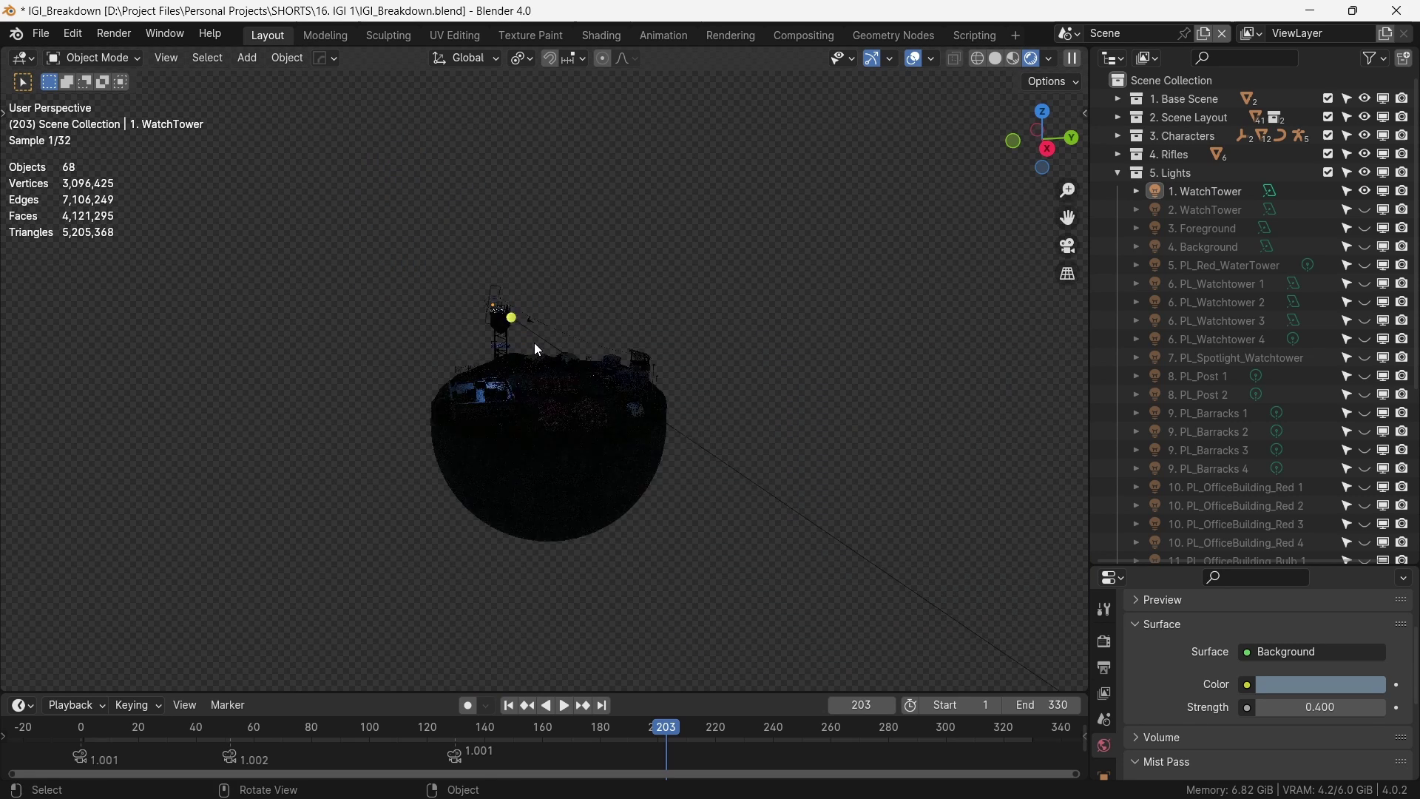
pyautogui.scroll(5, 538, 351)
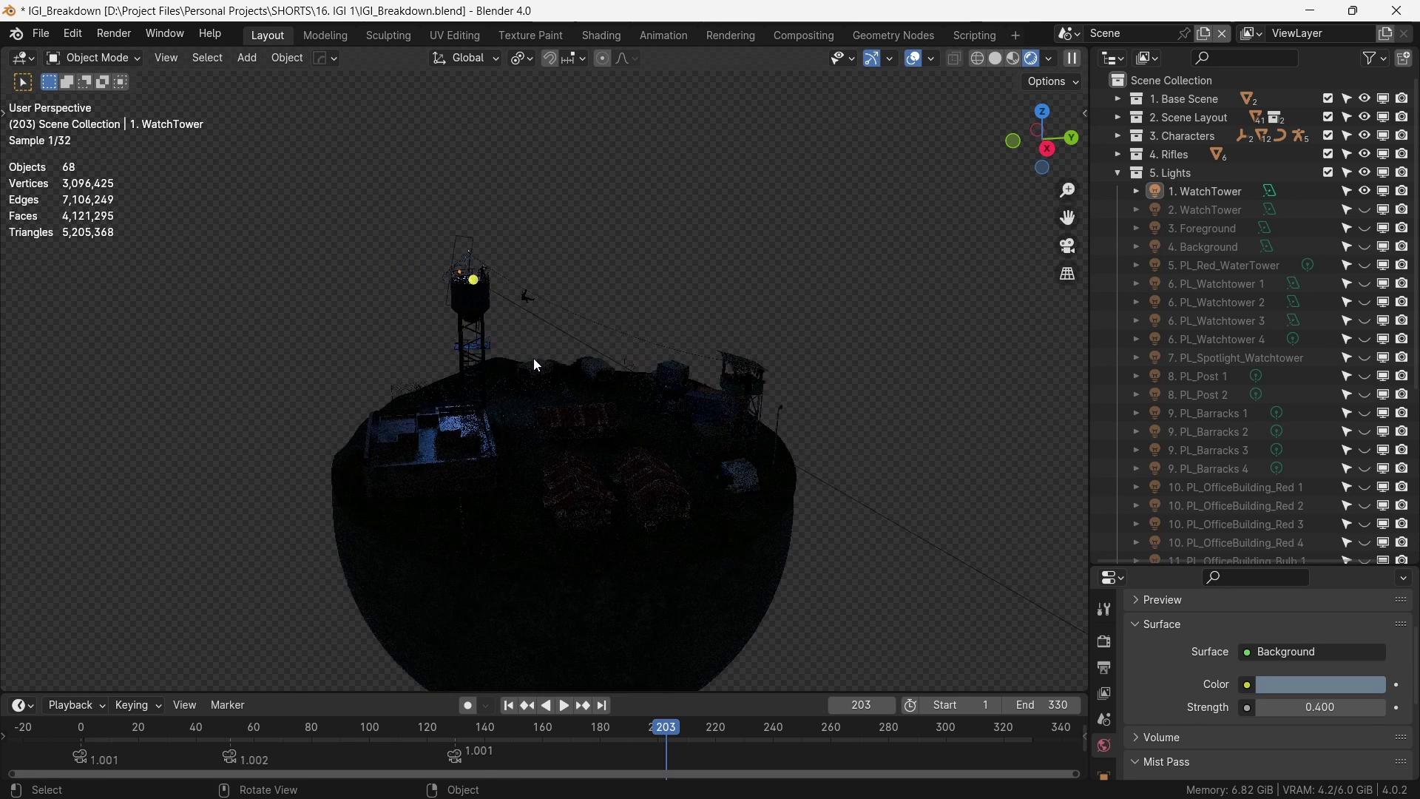
# Show the 2. WatchTower light from the Lights collection and inspect its illumination of the guard watchtower
pyautogui.click(1365, 208)
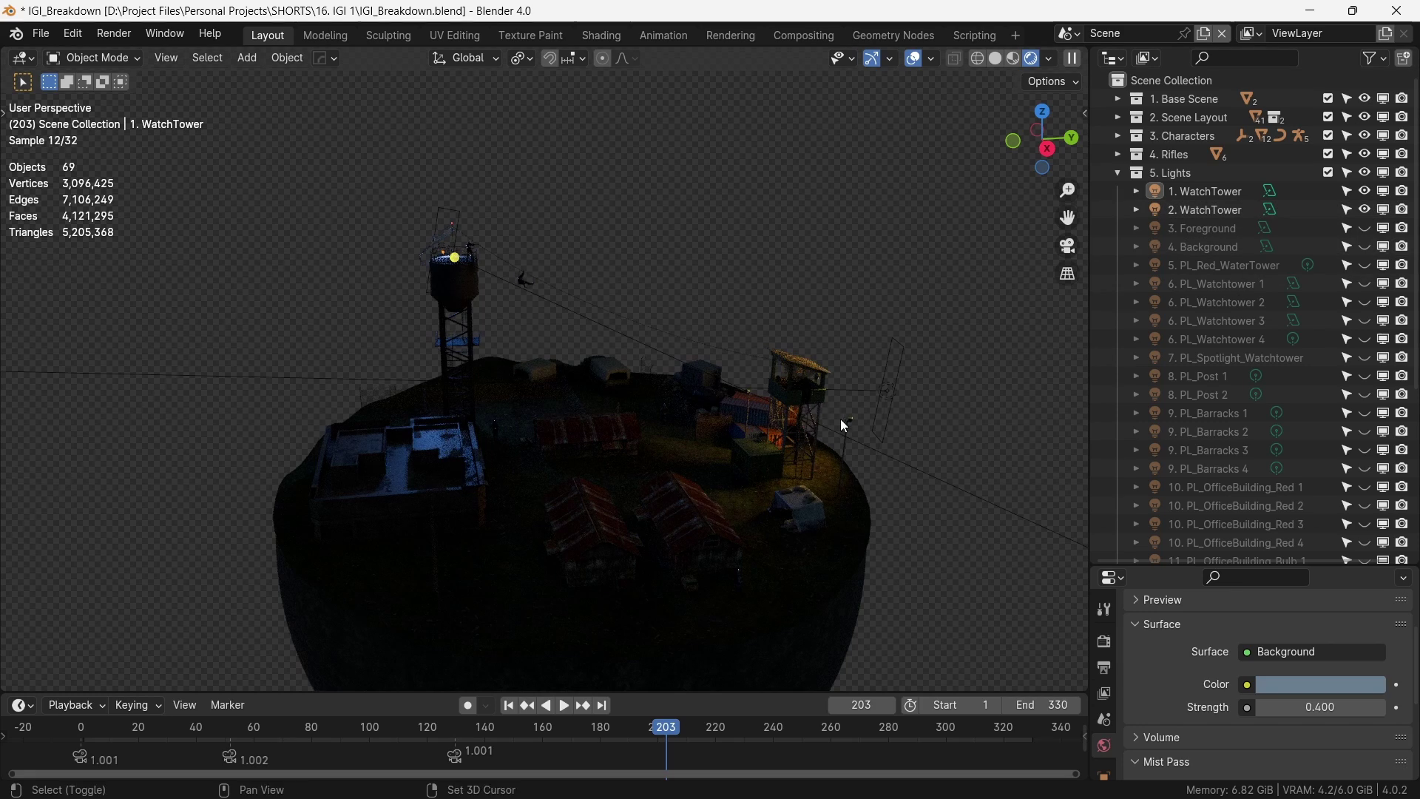
pyautogui.keyDown('shift'); pyautogui.moveTo(840, 419); pyautogui.dragTo(803, 330, button='middle'); pyautogui.keyUp('shift')
pyautogui.scroll(3, 762, 333)
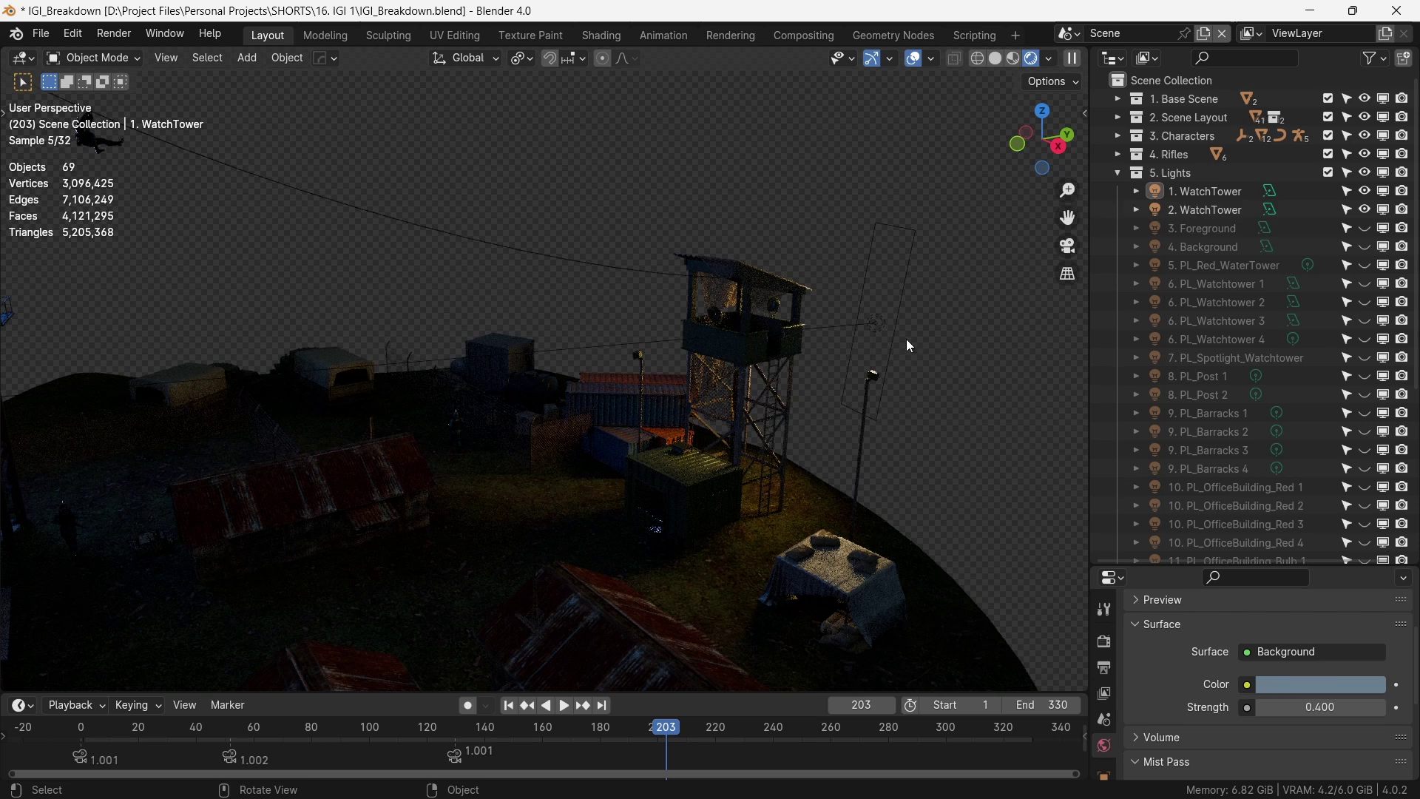
# Try to move the 2. WatchTower light closer to the guard watchtower
pyautogui.click(904, 342)
pyautogui.press('g')
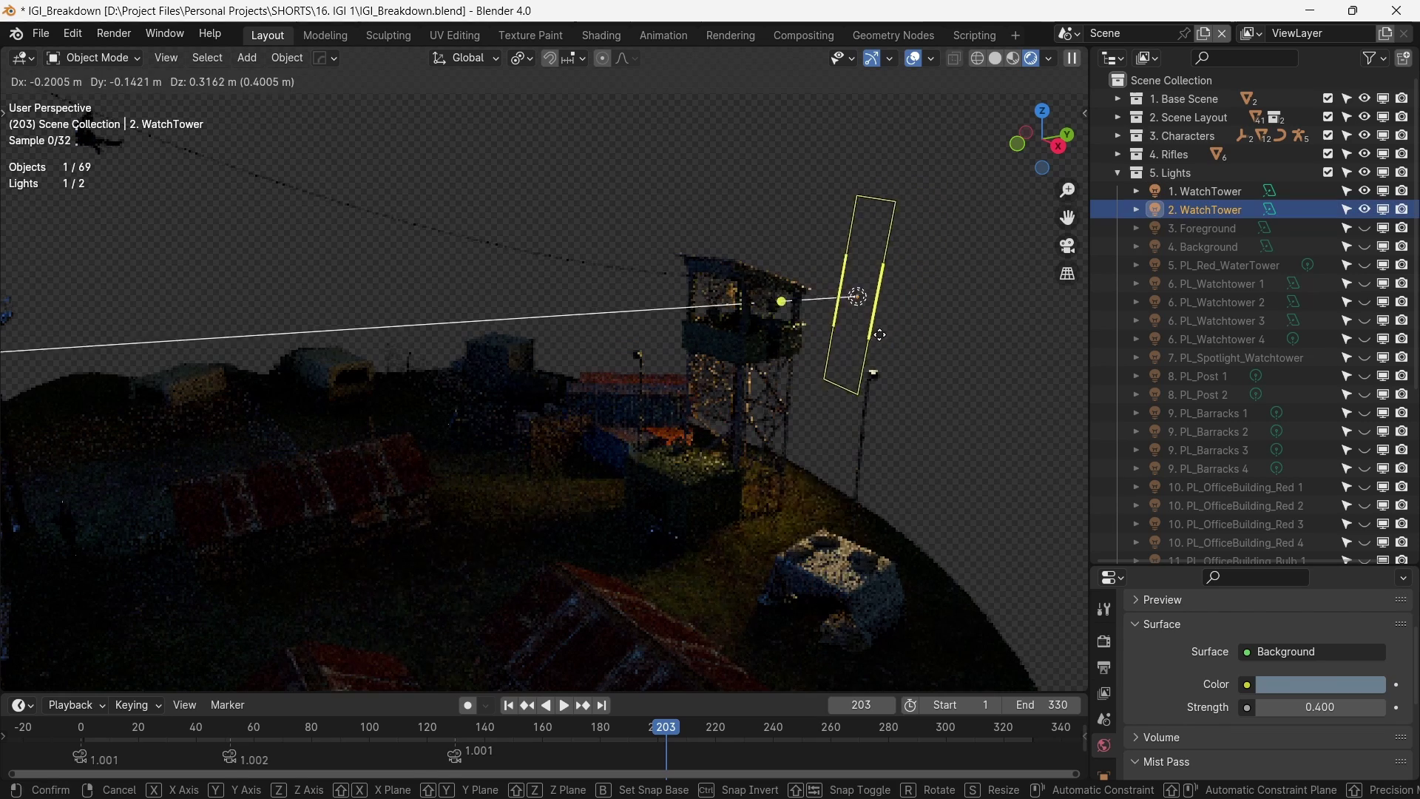
pyautogui.rightClick(874, 337)
# Show the 3. Foreground light from the Lights collection in the viewport
pyautogui.scroll(-2, 760, 379)
pyautogui.scroll(-4, 761, 378)
pyautogui.keyDown('shift'); pyautogui.moveTo(682, 393); pyautogui.dragTo(656, 368, button='middle'); pyautogui.keyUp('shift')
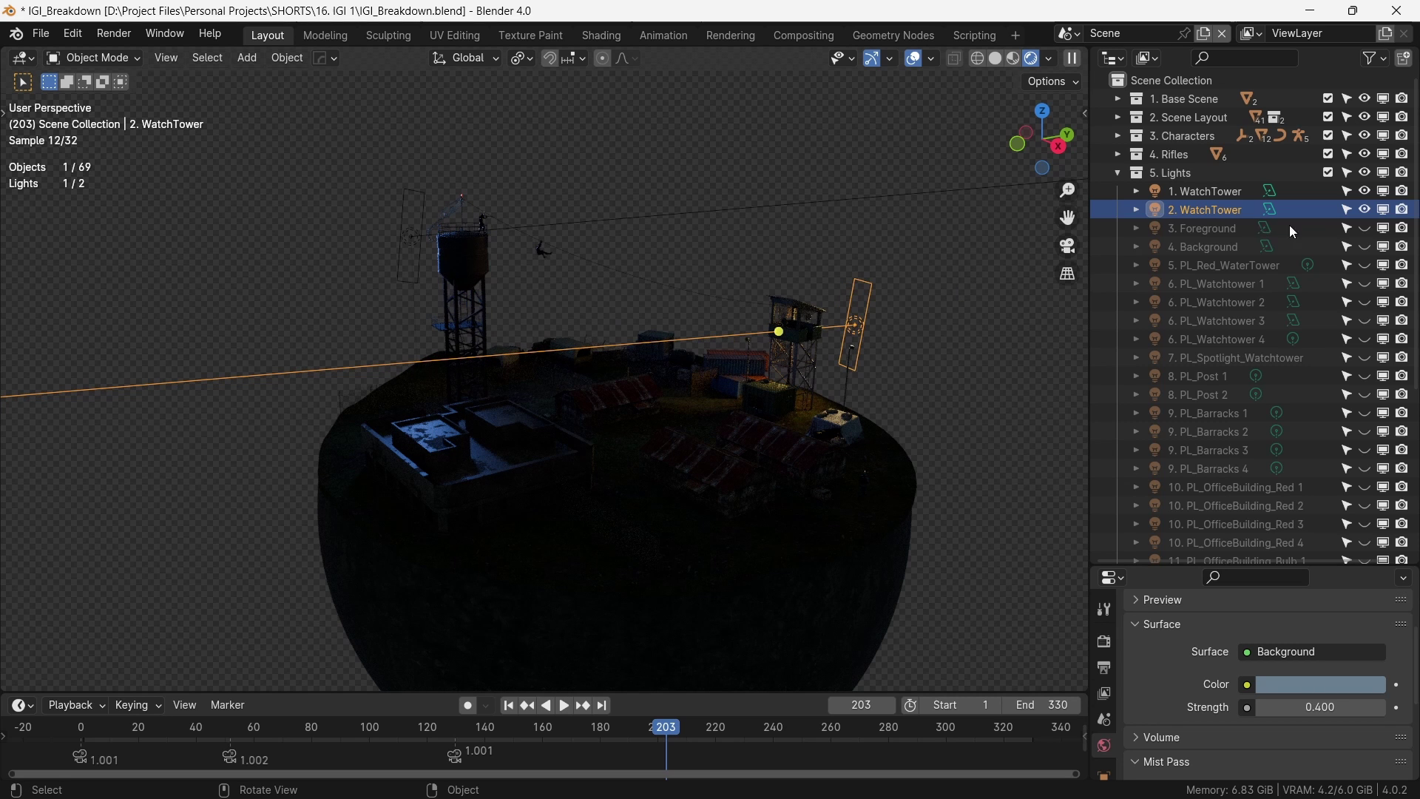
pyautogui.click(1320, 227)
pyautogui.click(1366, 229)
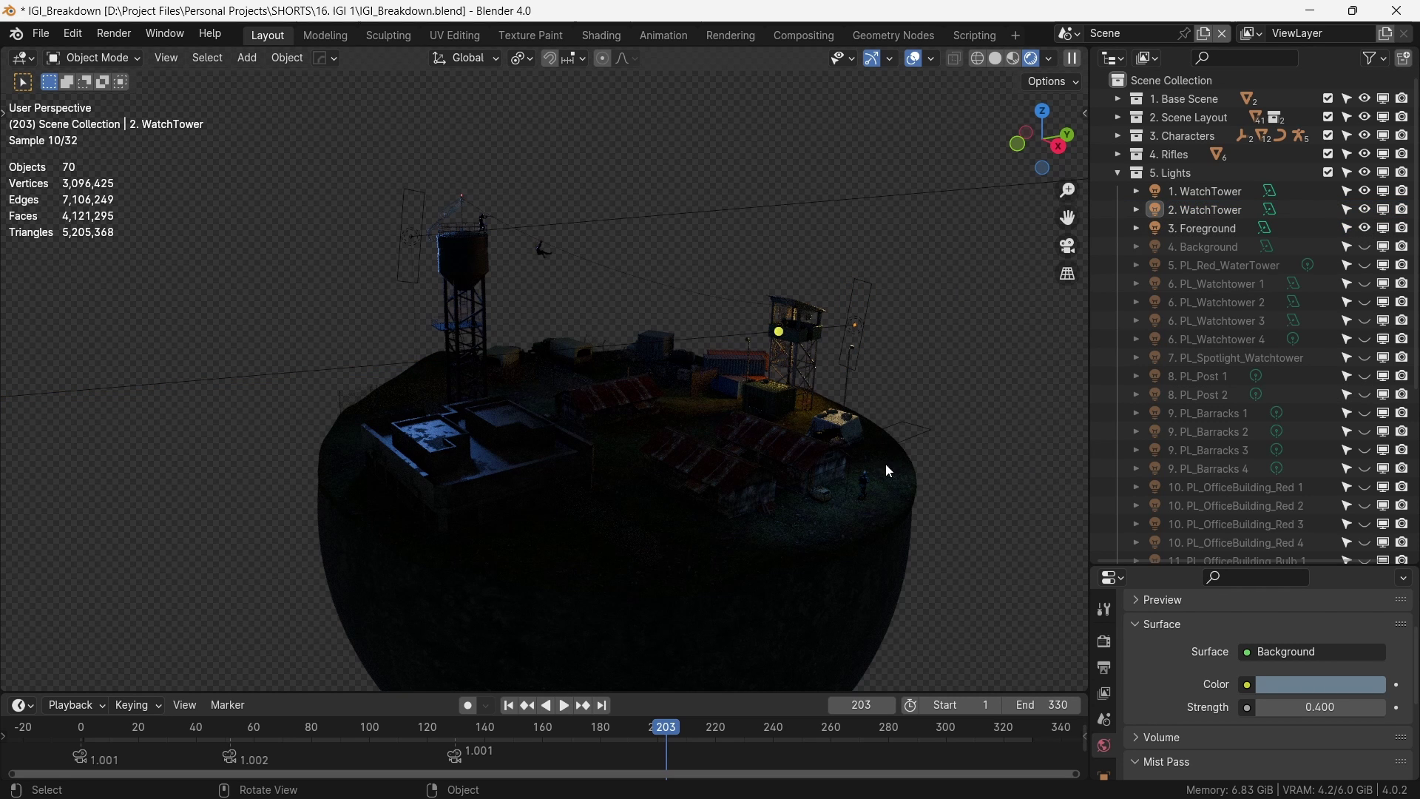
# Try to move the 3. Foreground light above the soldier near the barracks
pyautogui.click(928, 441)
pyautogui.press('g')
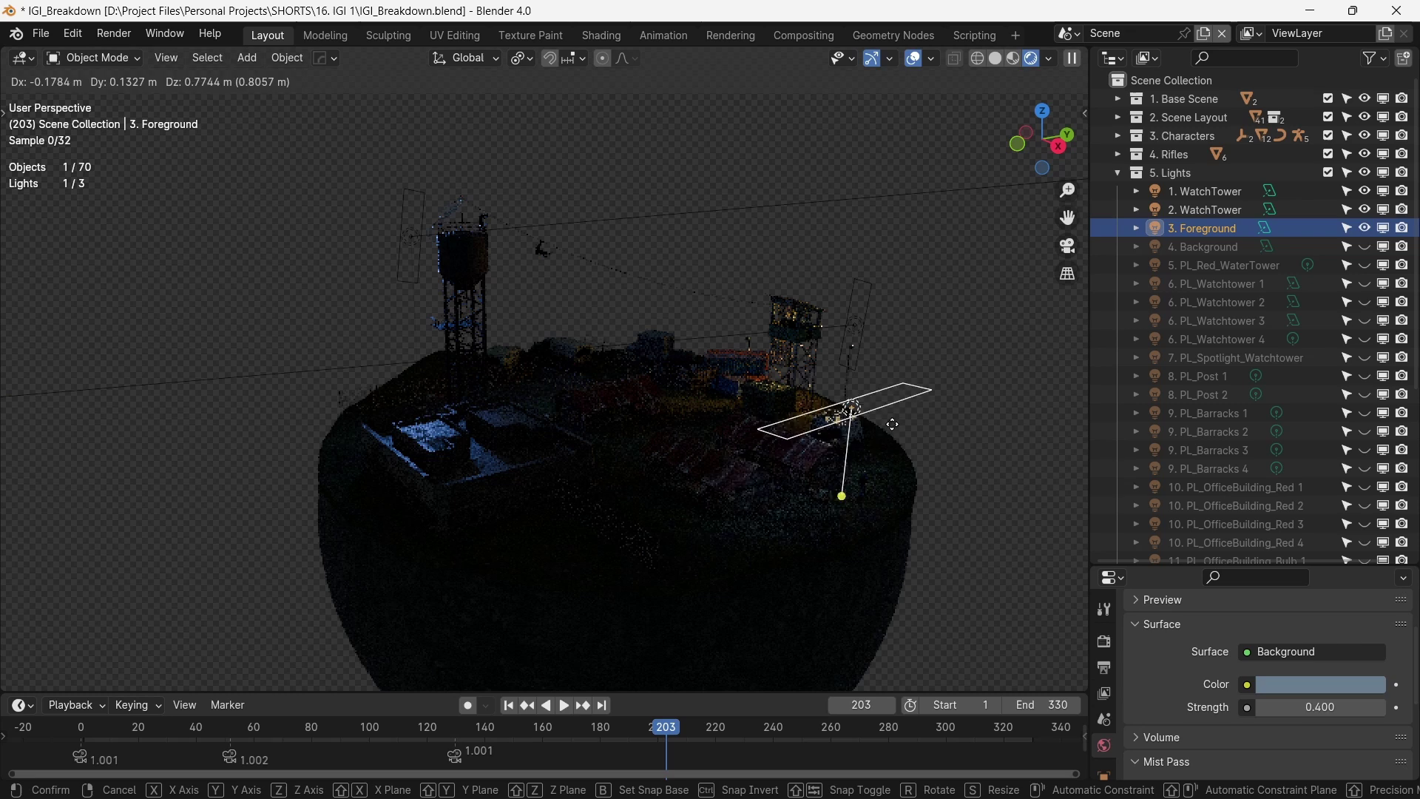
pyautogui.rightClick(852, 433)
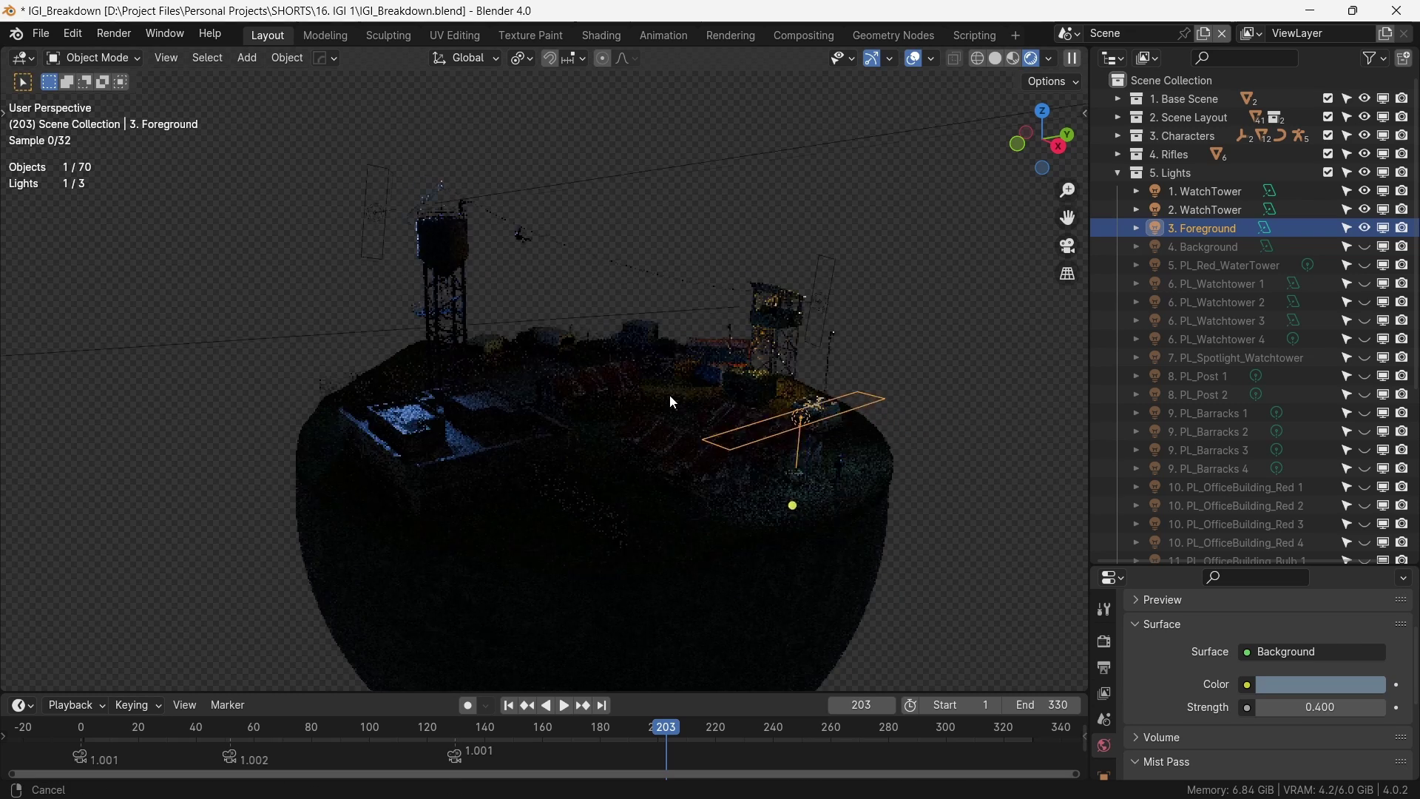
# Select the 2. WatchTower light again and try to reposition it beside the guard watchtower
pyautogui.keyDown('shift'); pyautogui.moveTo(668, 394); pyautogui.dragTo(592, 336, button='middle'); pyautogui.keyUp('shift')
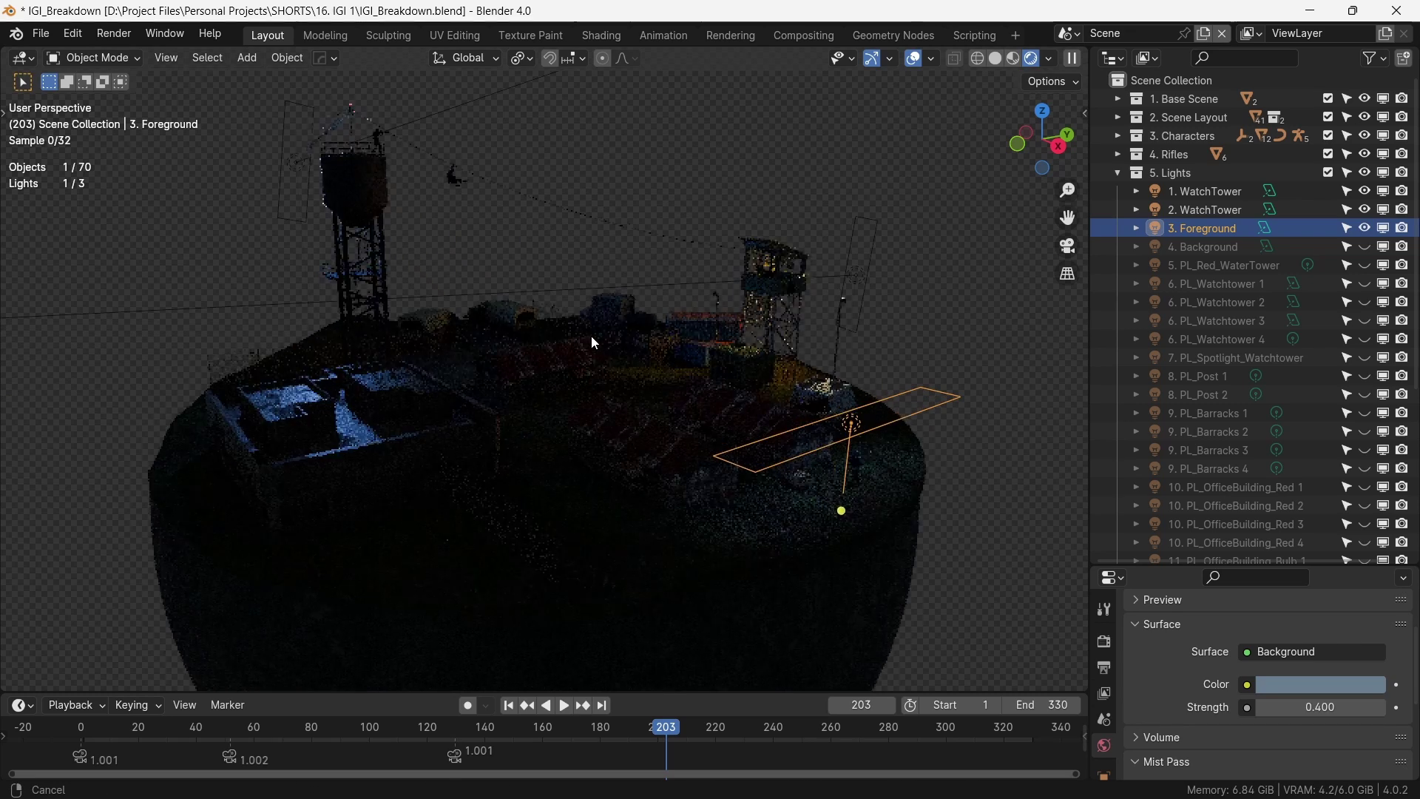
pyautogui.click(873, 253)
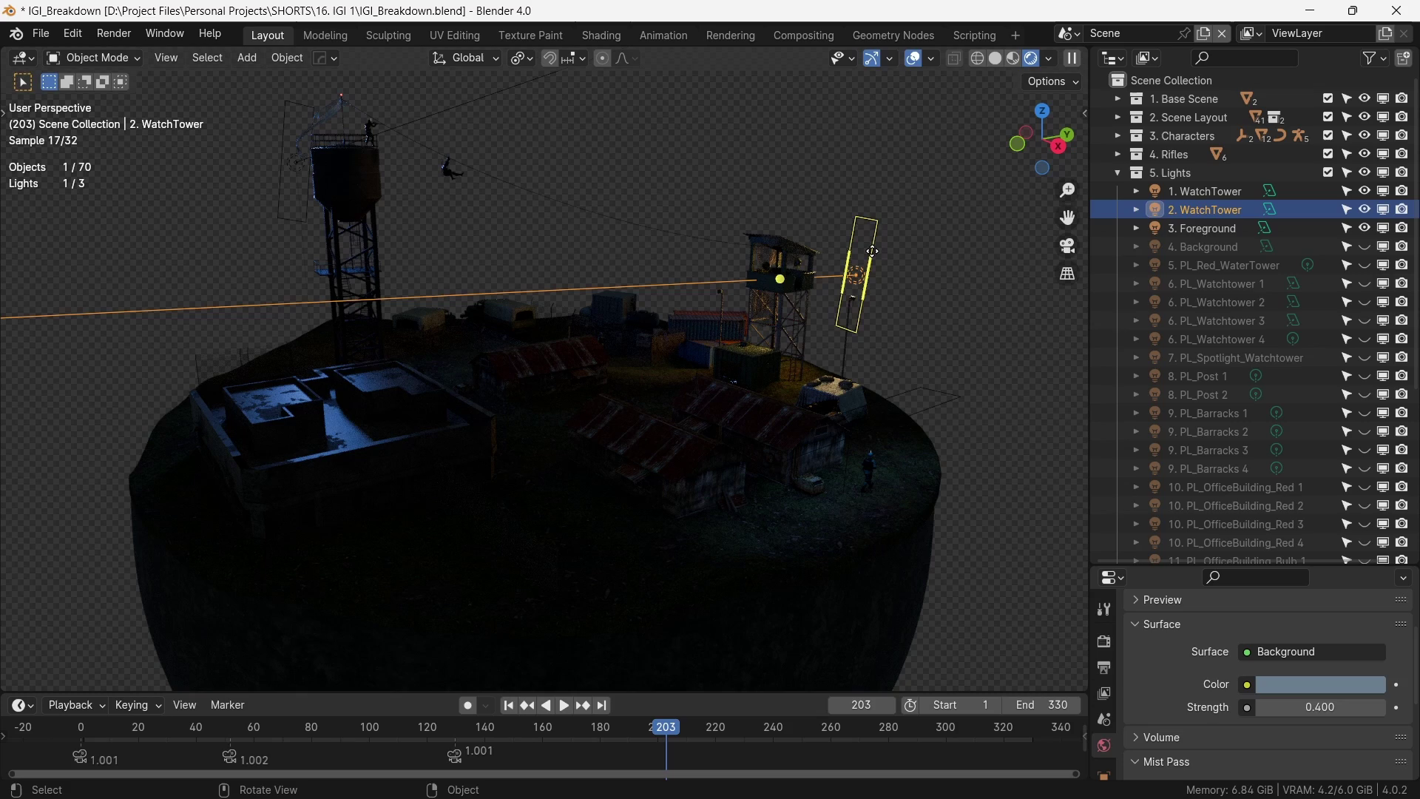
pyautogui.press('g')
pyautogui.click(858, 318)
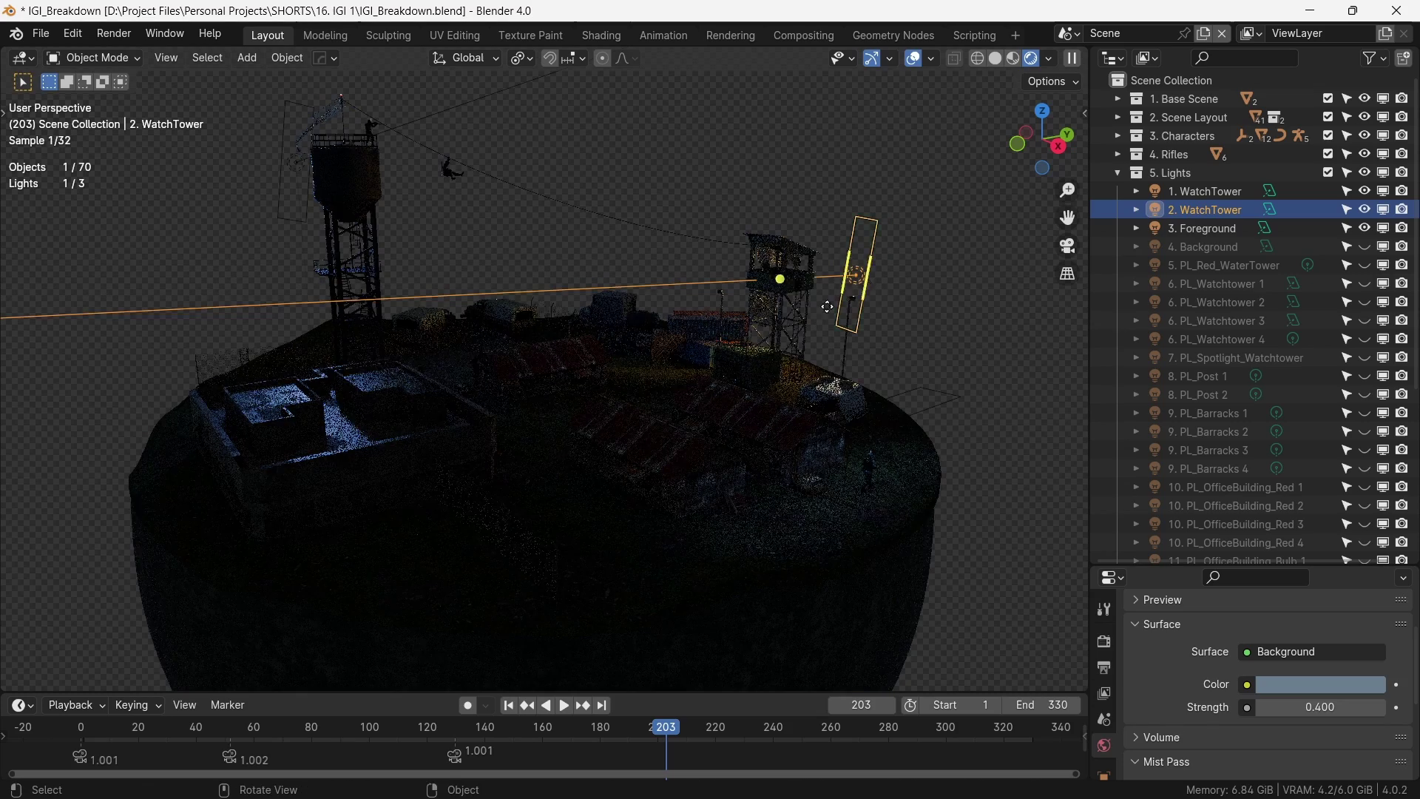
# Show the 4. Background light from the Lights collection in the viewport
pyautogui.moveTo(832, 381); pyautogui.dragTo(756, 357, button='middle')
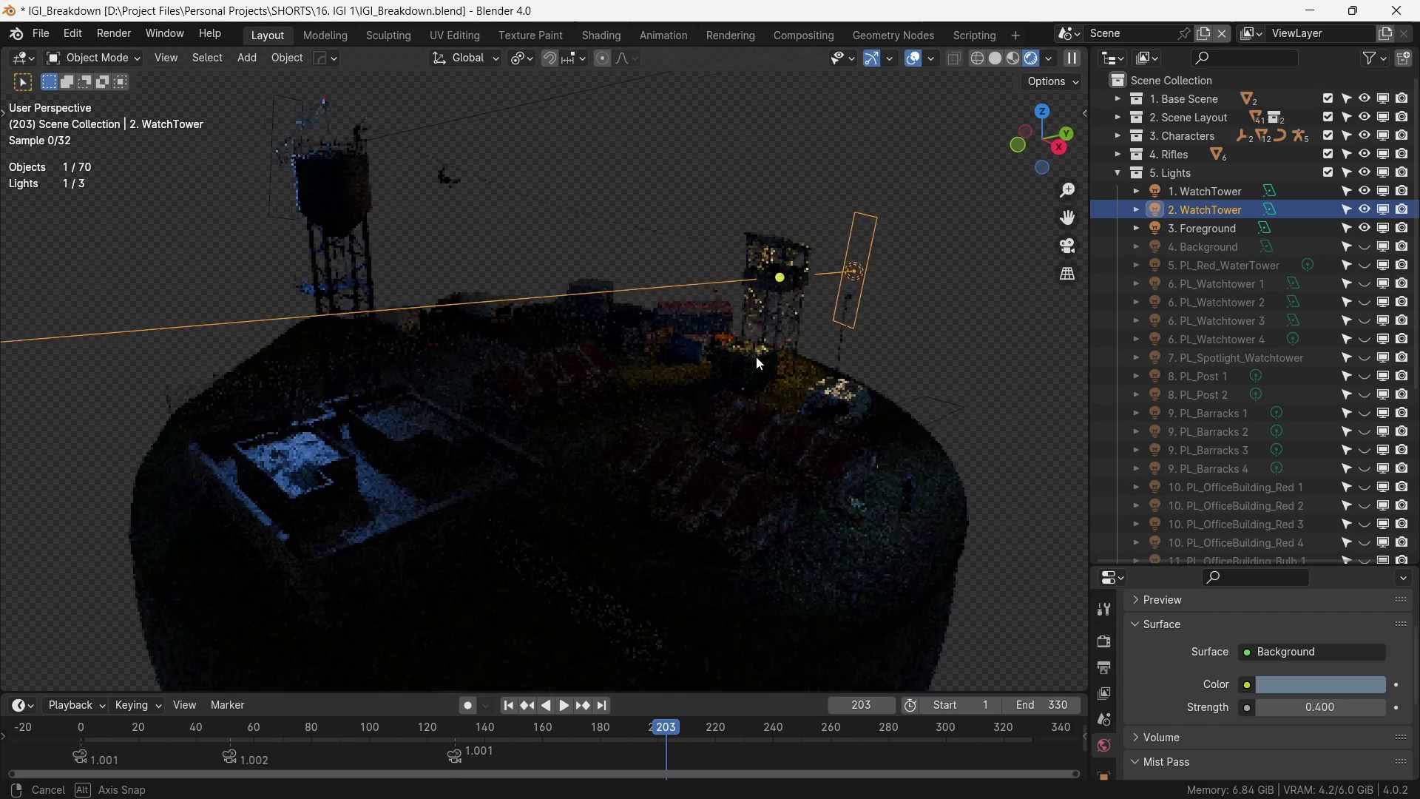
pyautogui.click(1363, 247)
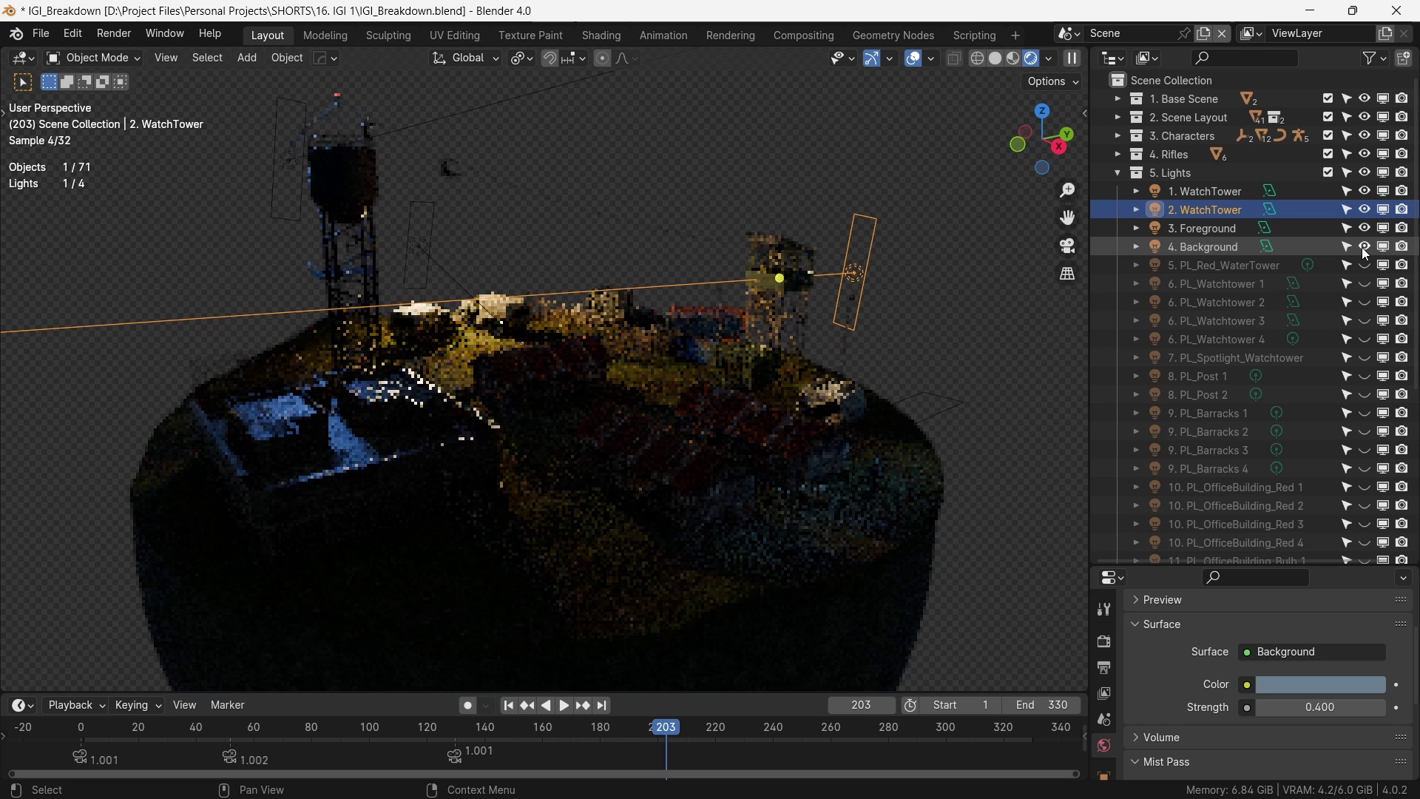
# Try to move the 4. Background light above the trucks at the rear of the base
pyautogui.click(420, 246)
pyautogui.press('g')
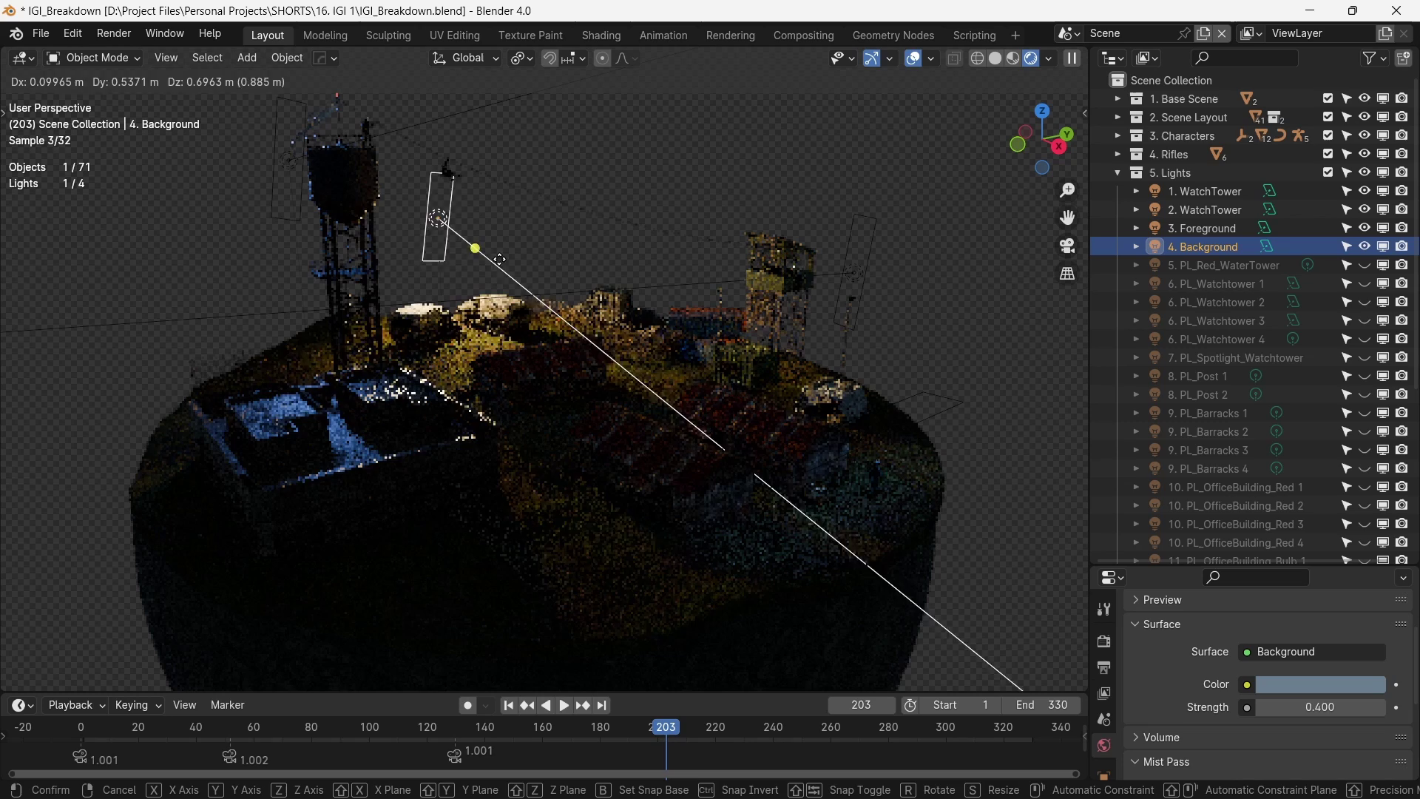
pyautogui.click(490, 254)
pyautogui.scroll(-4, 537, 273)
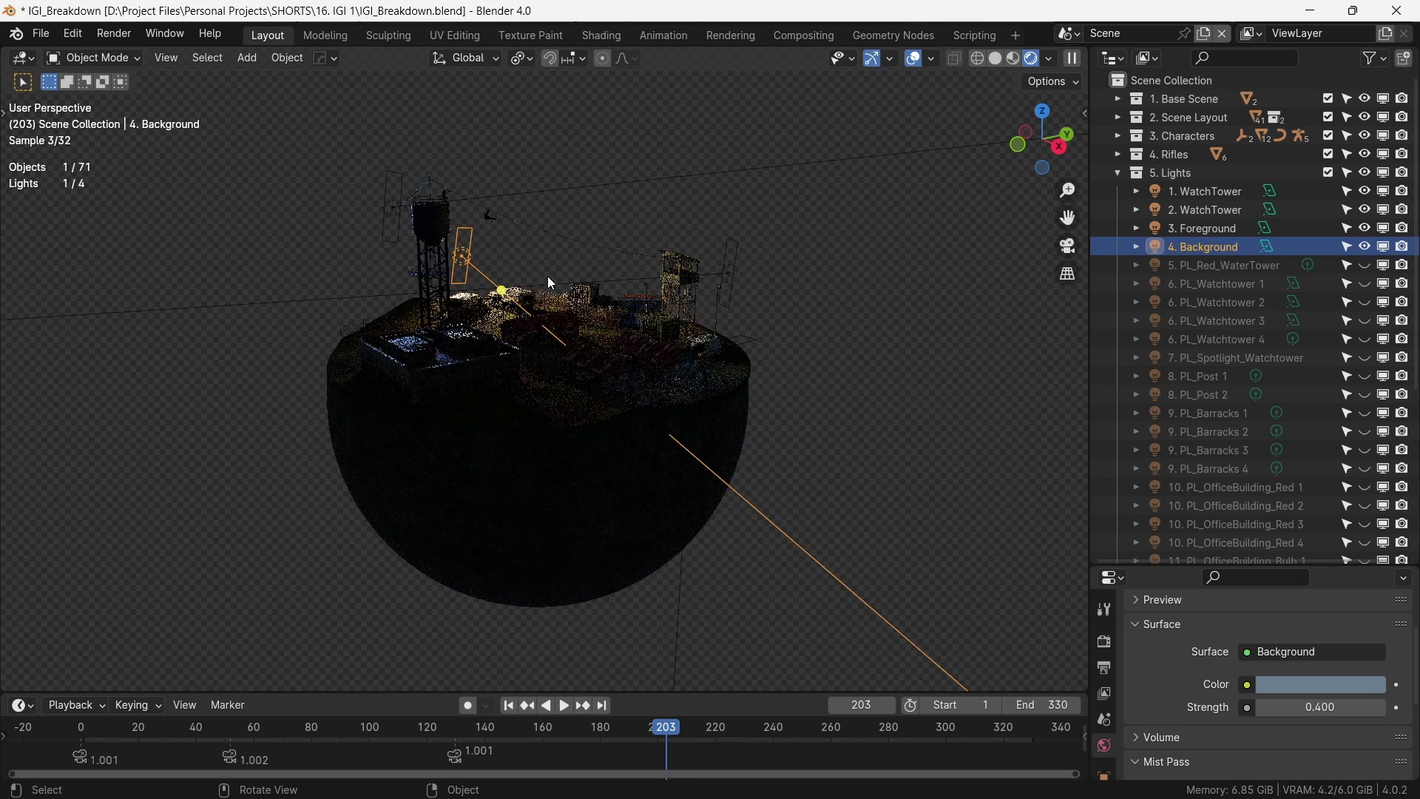
pyautogui.scroll(2, 551, 284)
# Select the 2. WatchTower and 4. Background lights in turn to compare their placement and illumination across the base
pyautogui.click(738, 303)
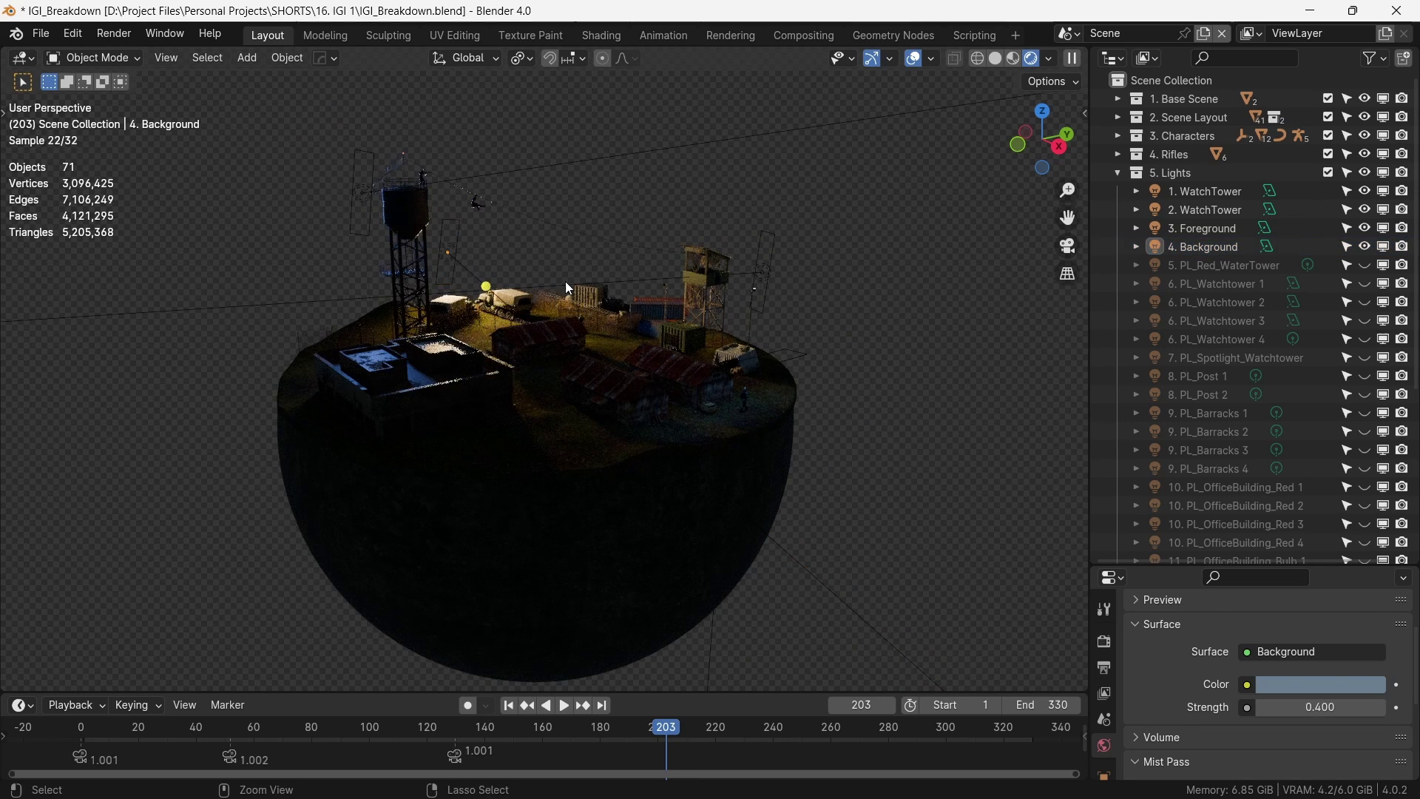
pyautogui.moveTo(566, 285); pyautogui.dragTo(574, 328, button='middle')
pyautogui.click(778, 299)
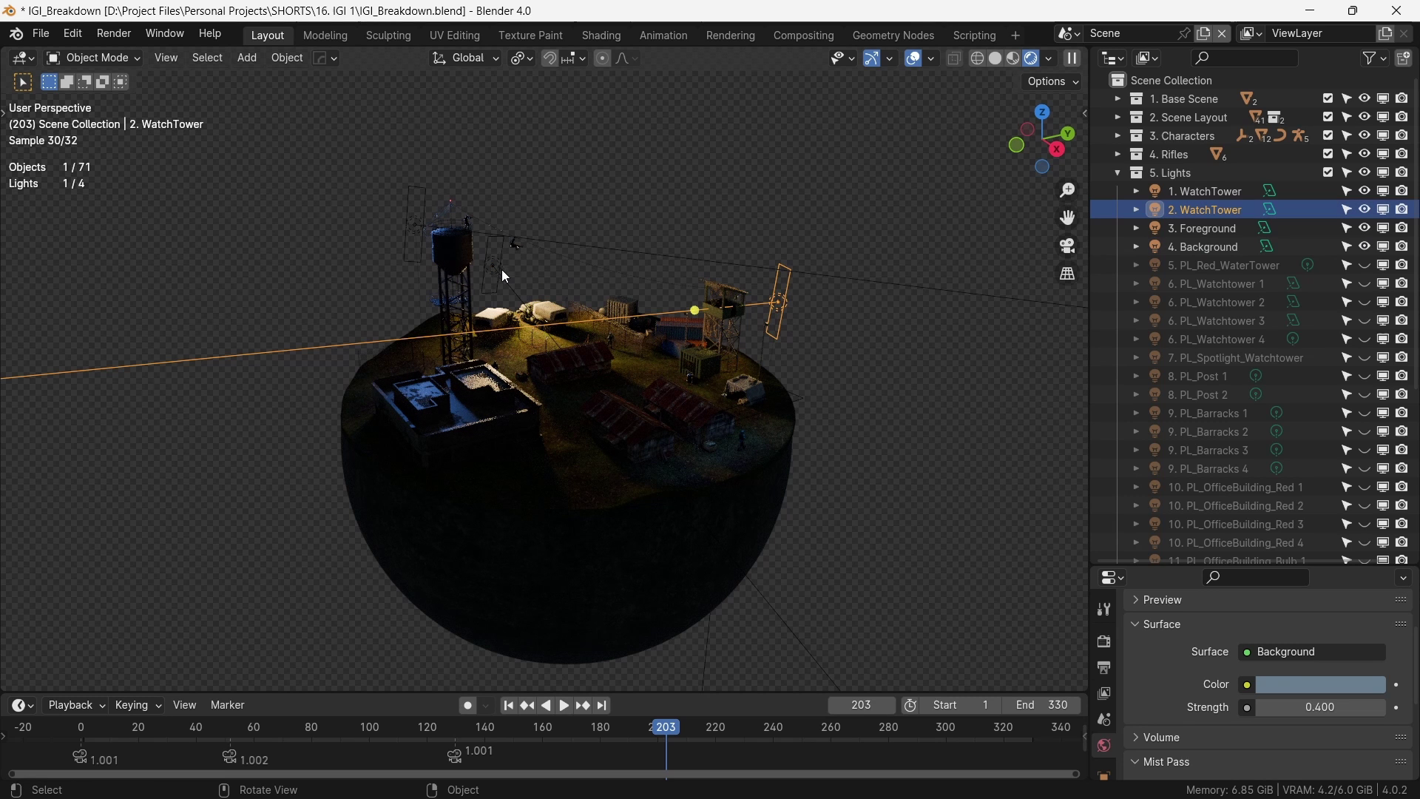
pyautogui.click(498, 265)
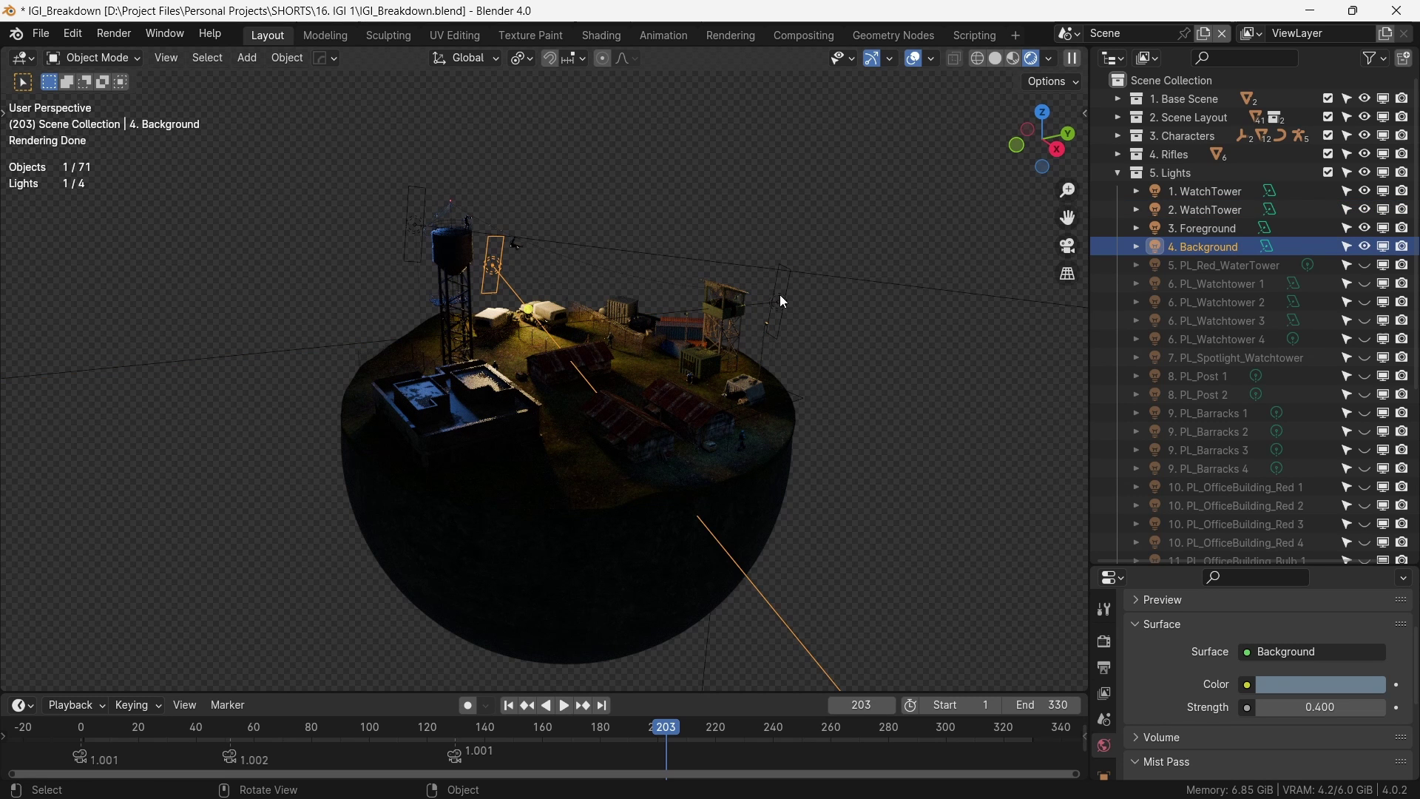
pyautogui.click(782, 302)
pyautogui.click(501, 275)
pyautogui.press('g')
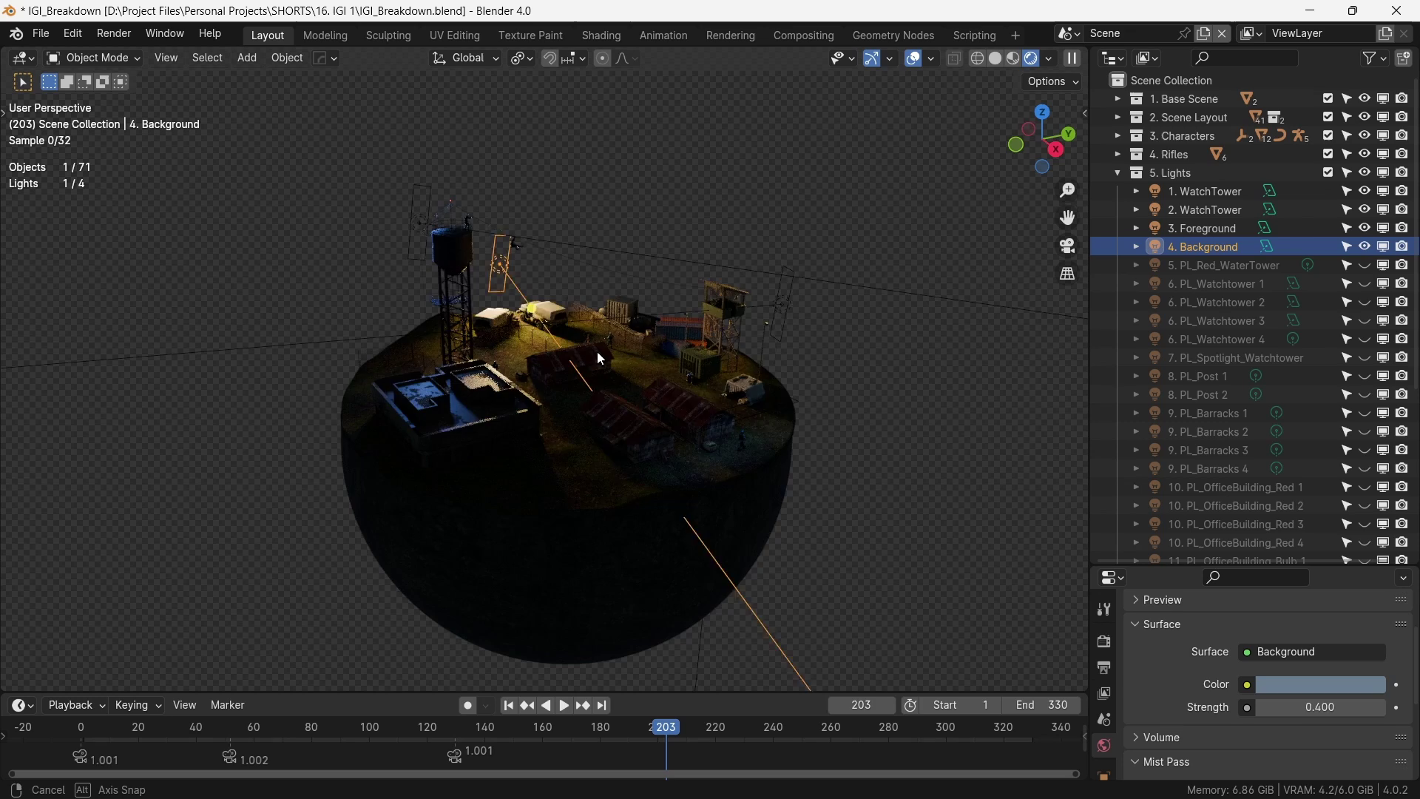
pyautogui.moveTo(592, 343); pyautogui.dragTo(589, 341, button='middle')
pyautogui.scroll(4, 580, 335)
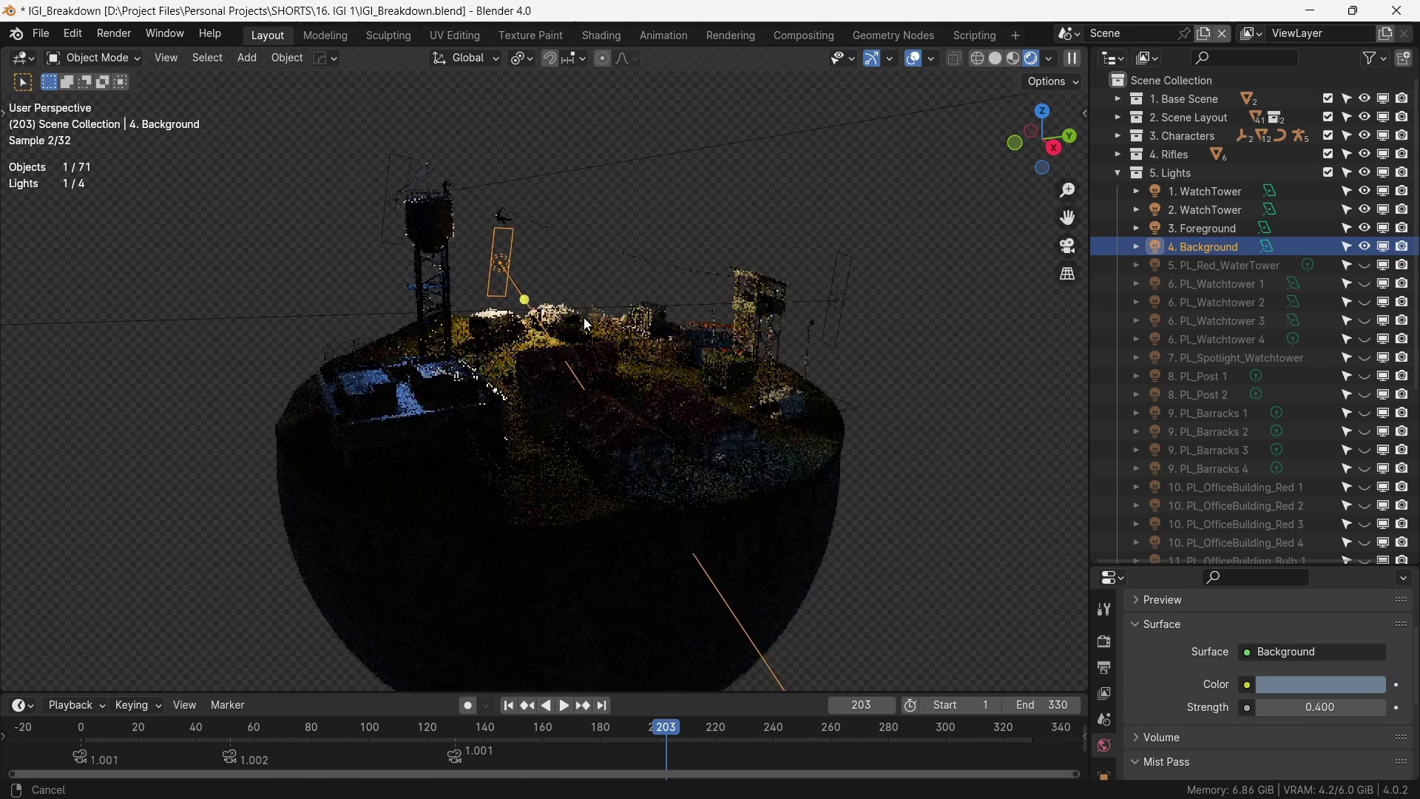
pyautogui.click(936, 375)
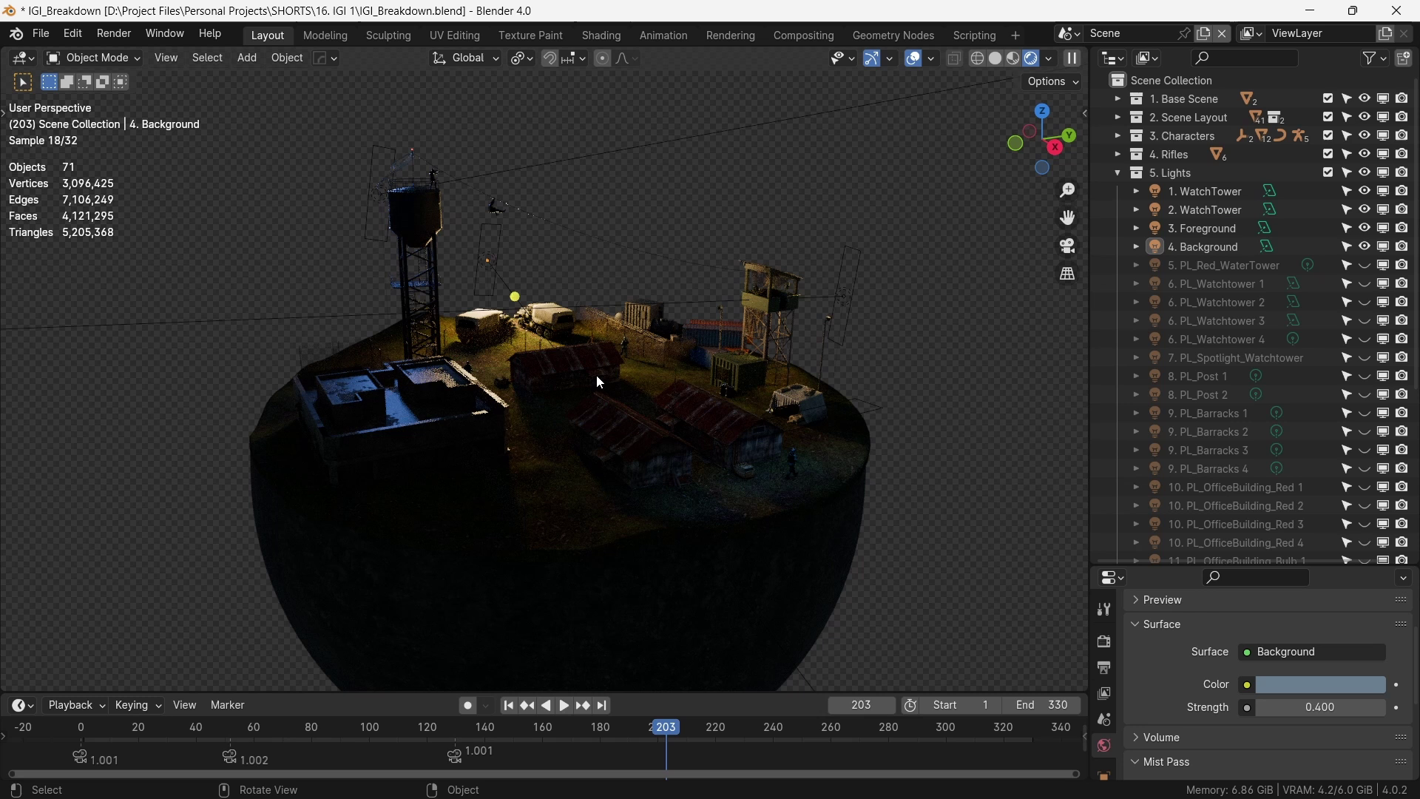
# Show the 5. PL_Red_WaterTower light and go to frame 193 to preview it on the water tower
pyautogui.moveTo(596, 376); pyautogui.dragTo(604, 373, button='middle')
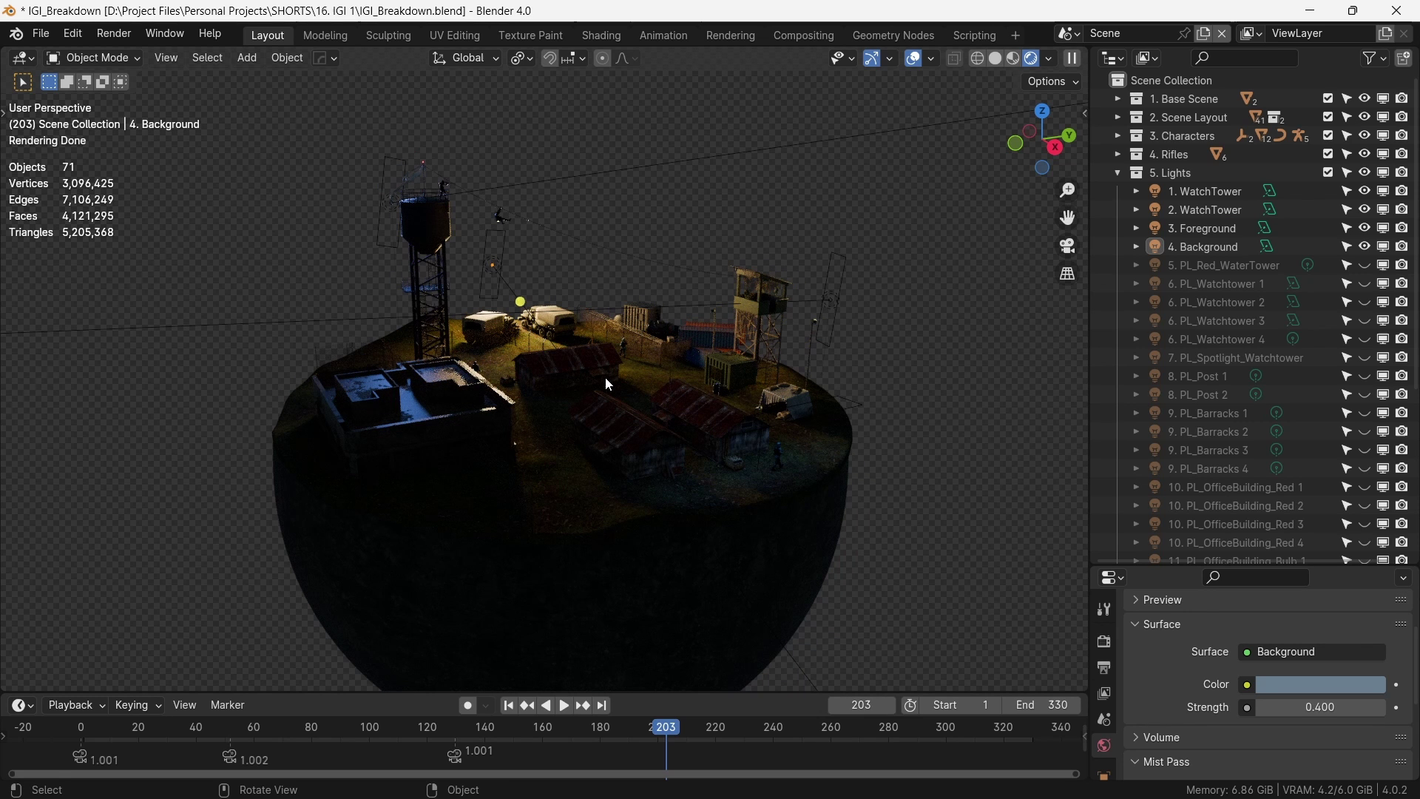
pyautogui.moveTo(608, 383); pyautogui.dragTo(467, 278, button='middle')
pyautogui.click(1365, 265)
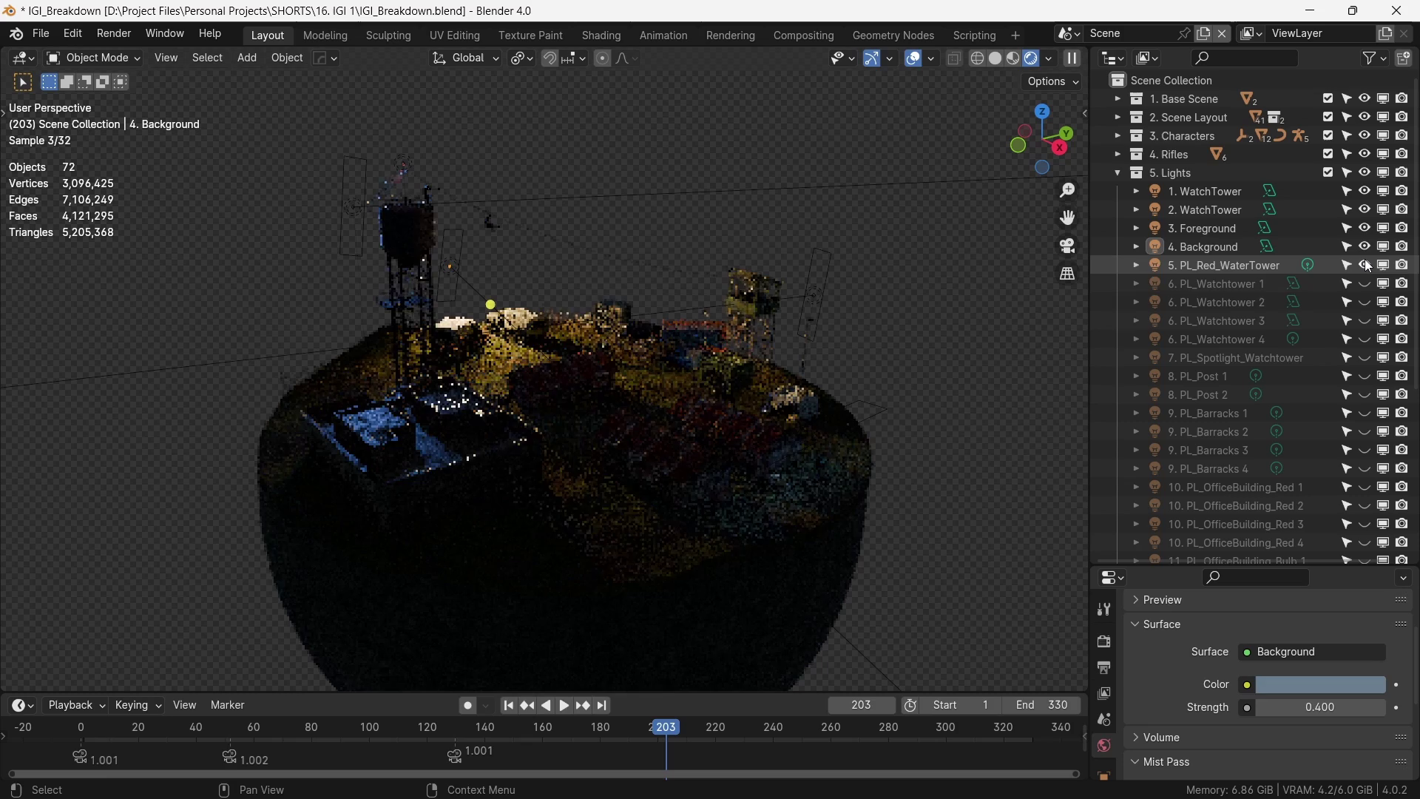
pyautogui.moveTo(645, 730); pyautogui.dragTo(641, 729)
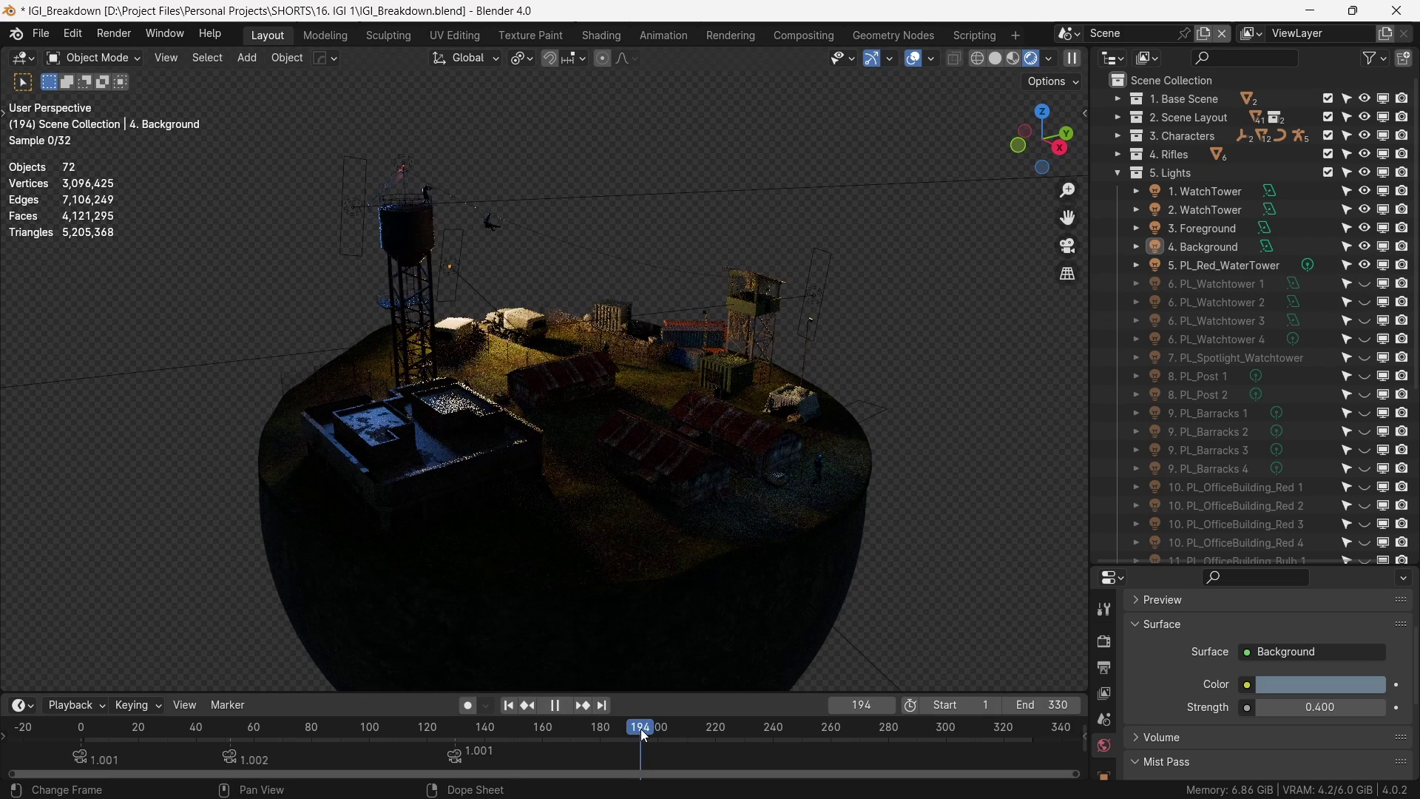
# Show the four 6. PL_Watchtower lights, numbered 1 to 4, and view the guard watchtower more closely
pyautogui.click(1365, 284)
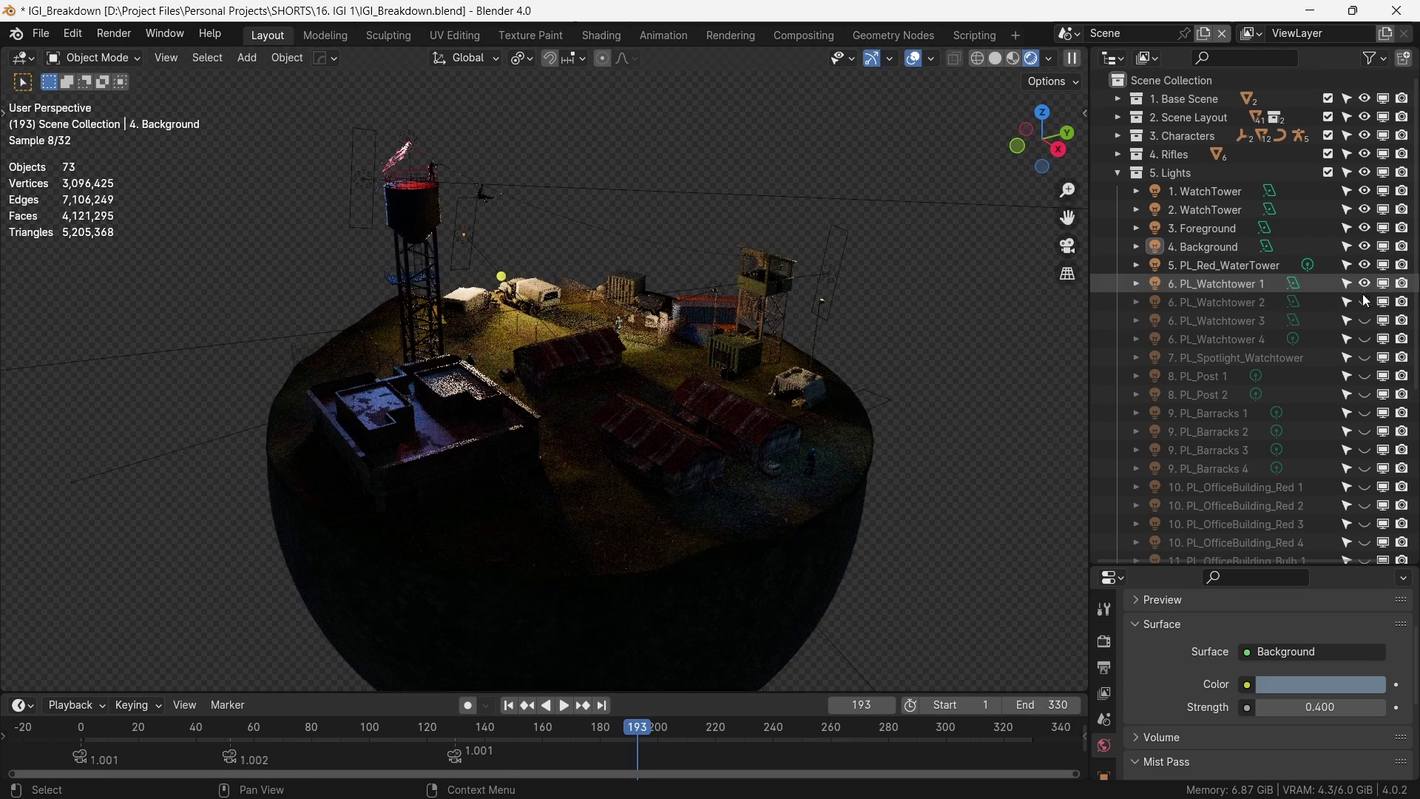
pyautogui.click(1366, 303)
pyautogui.click(1365, 321)
pyautogui.click(1365, 340)
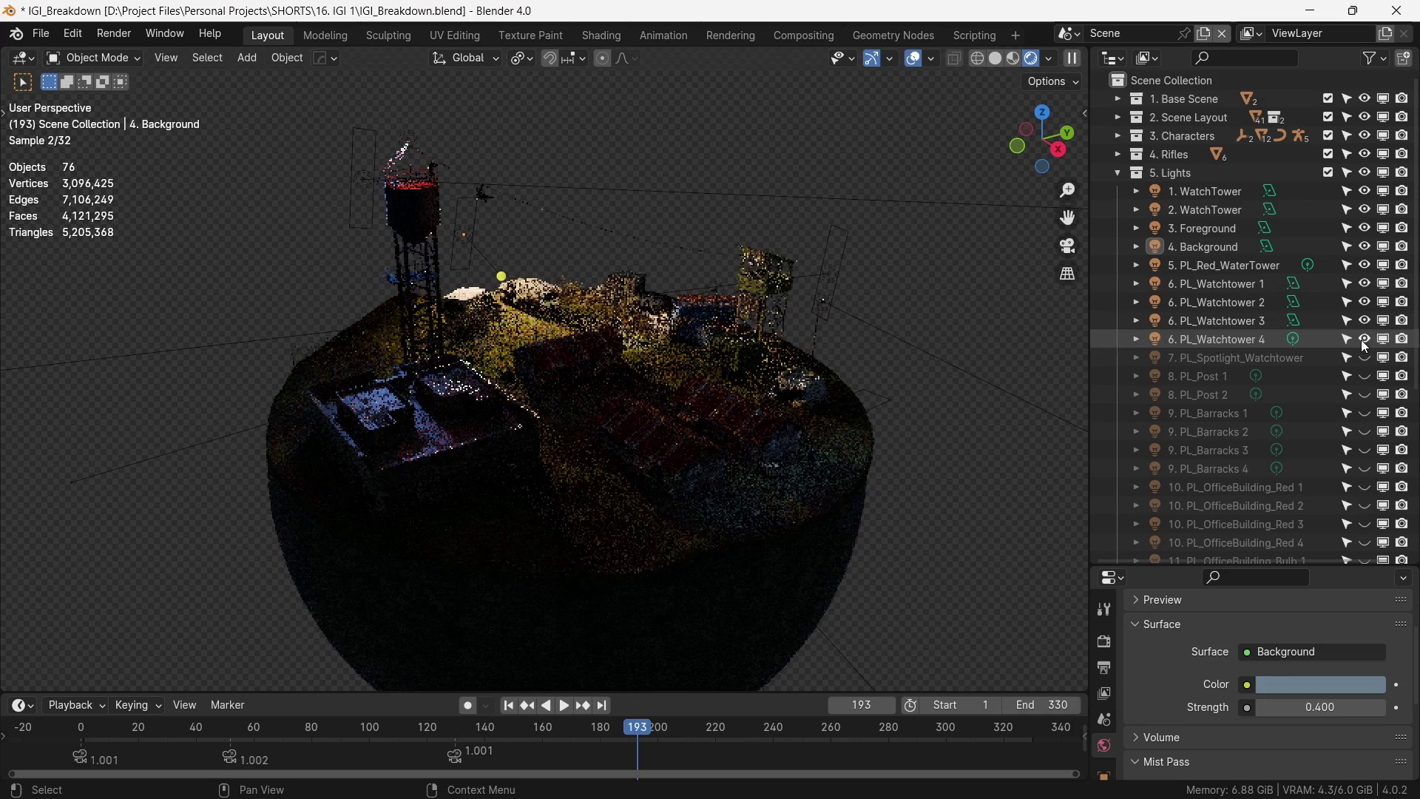
pyautogui.scroll(5, 677, 339)
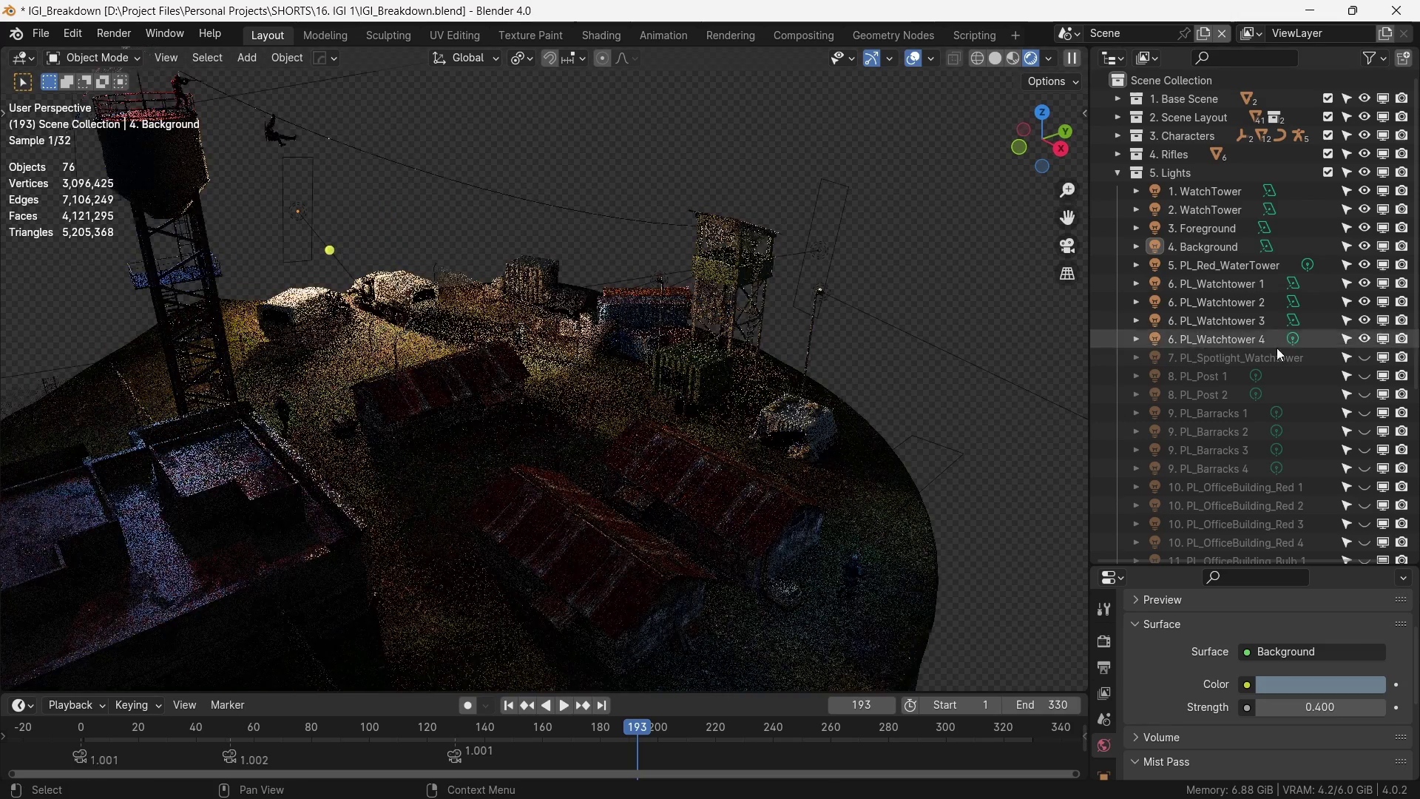
# Show the 7. PL_Spotlight_Watchtower, 8. PL_Post 1 and 8. PL_Post 2 lights and inspect the area around the lamp posts
pyautogui.click(1366, 359)
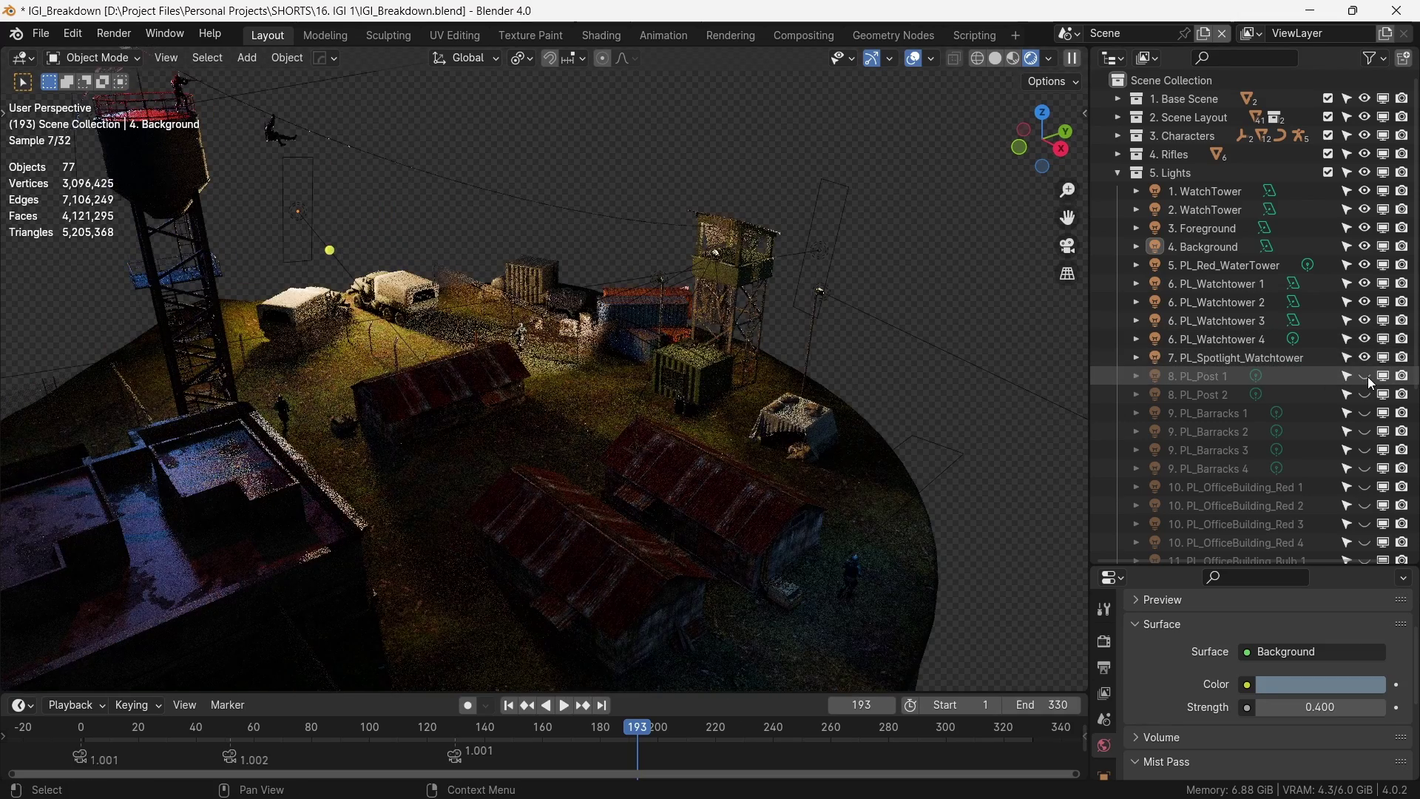
pyautogui.click(1367, 377)
pyautogui.click(1366, 395)
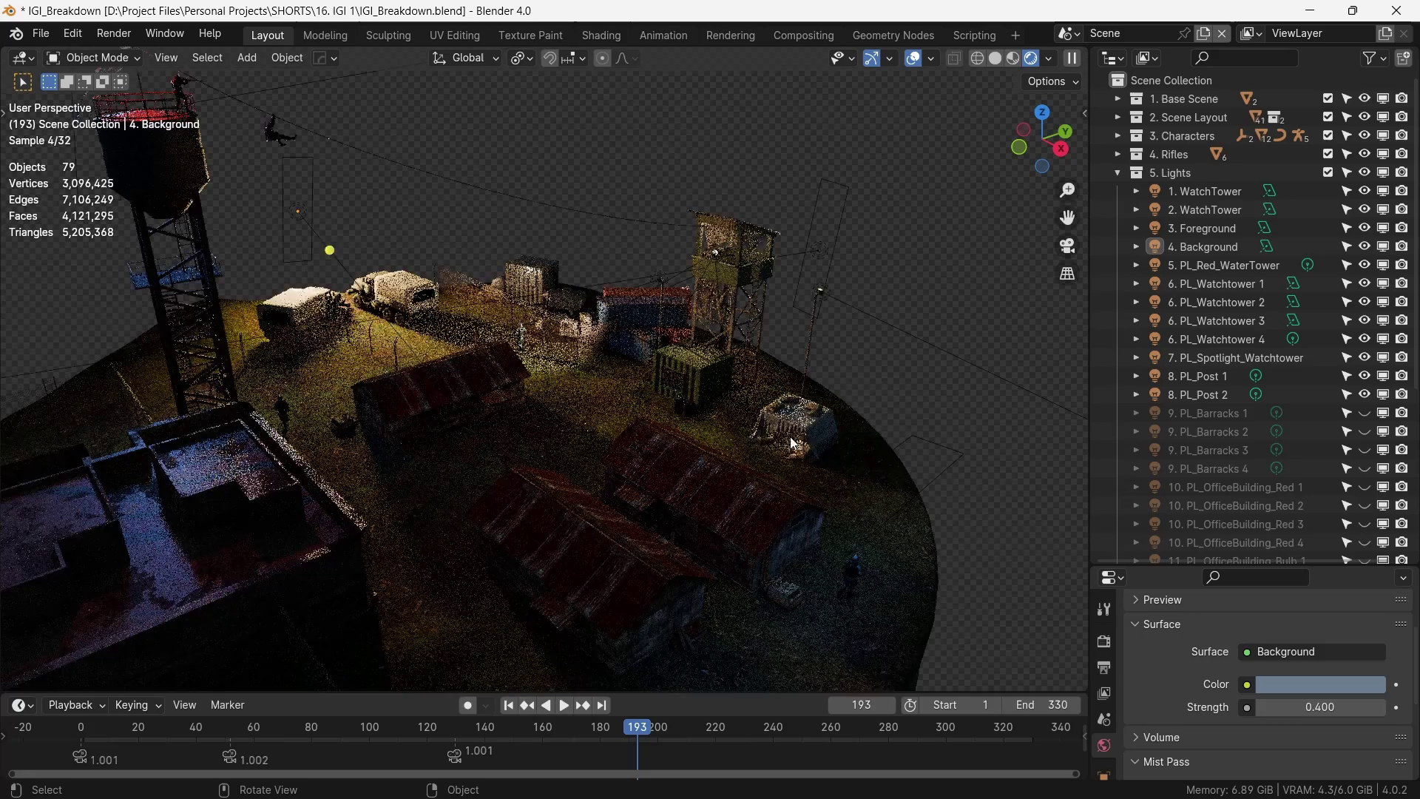
pyautogui.scroll(5, 805, 436)
pyautogui.moveTo(805, 436); pyautogui.dragTo(797, 416, button='middle')
pyautogui.scroll(-3, 777, 385)
# Show the four 9. PL_Barracks lights, numbered 1 to 4, and inspect their glow on the barracks
pyautogui.keyDown('shift'); pyautogui.moveTo(758, 337); pyautogui.dragTo(642, 500, button='middle'); pyautogui.keyUp('shift')
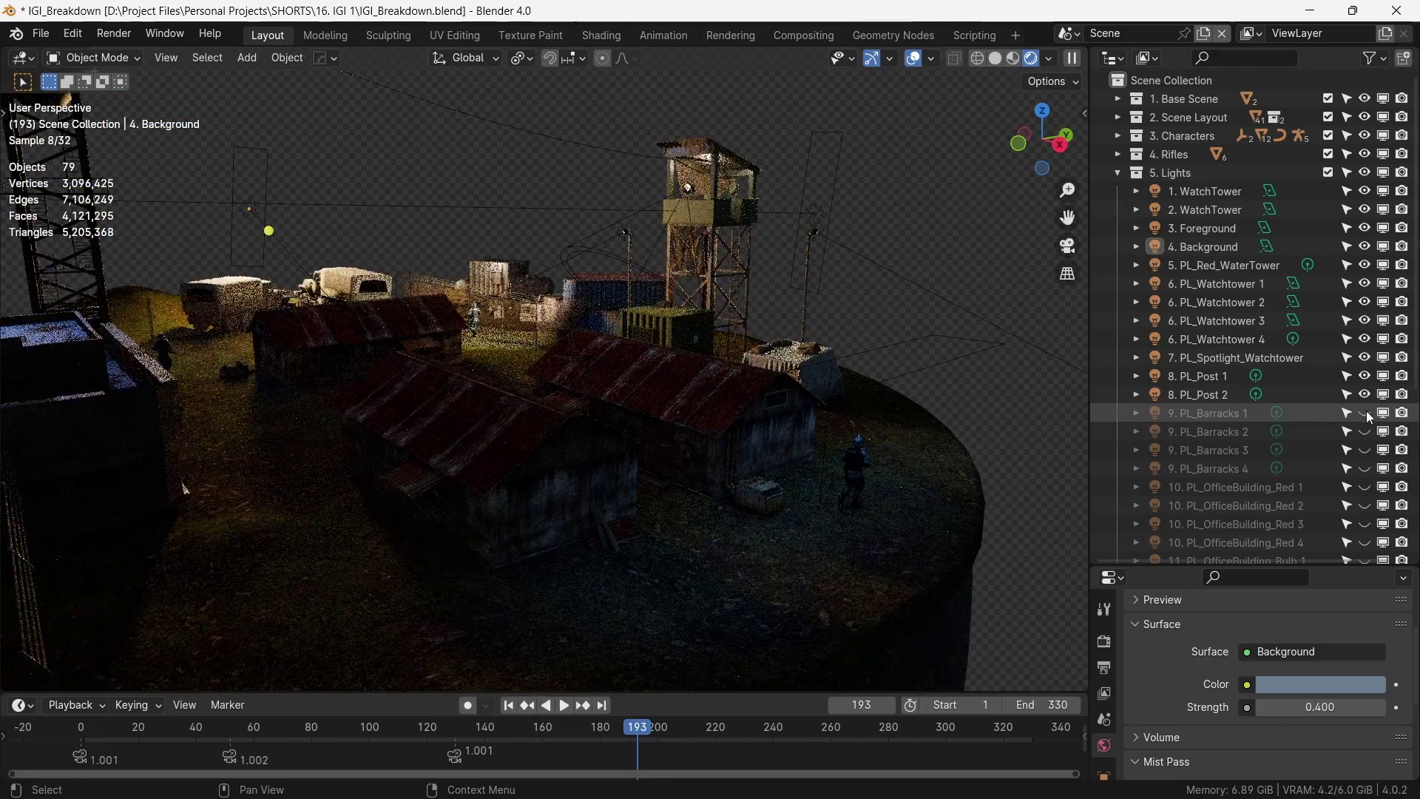
pyautogui.moveTo(1366, 412); pyautogui.dragTo(1365, 469)
pyautogui.moveTo(666, 426); pyautogui.dragTo(743, 411, button='middle')
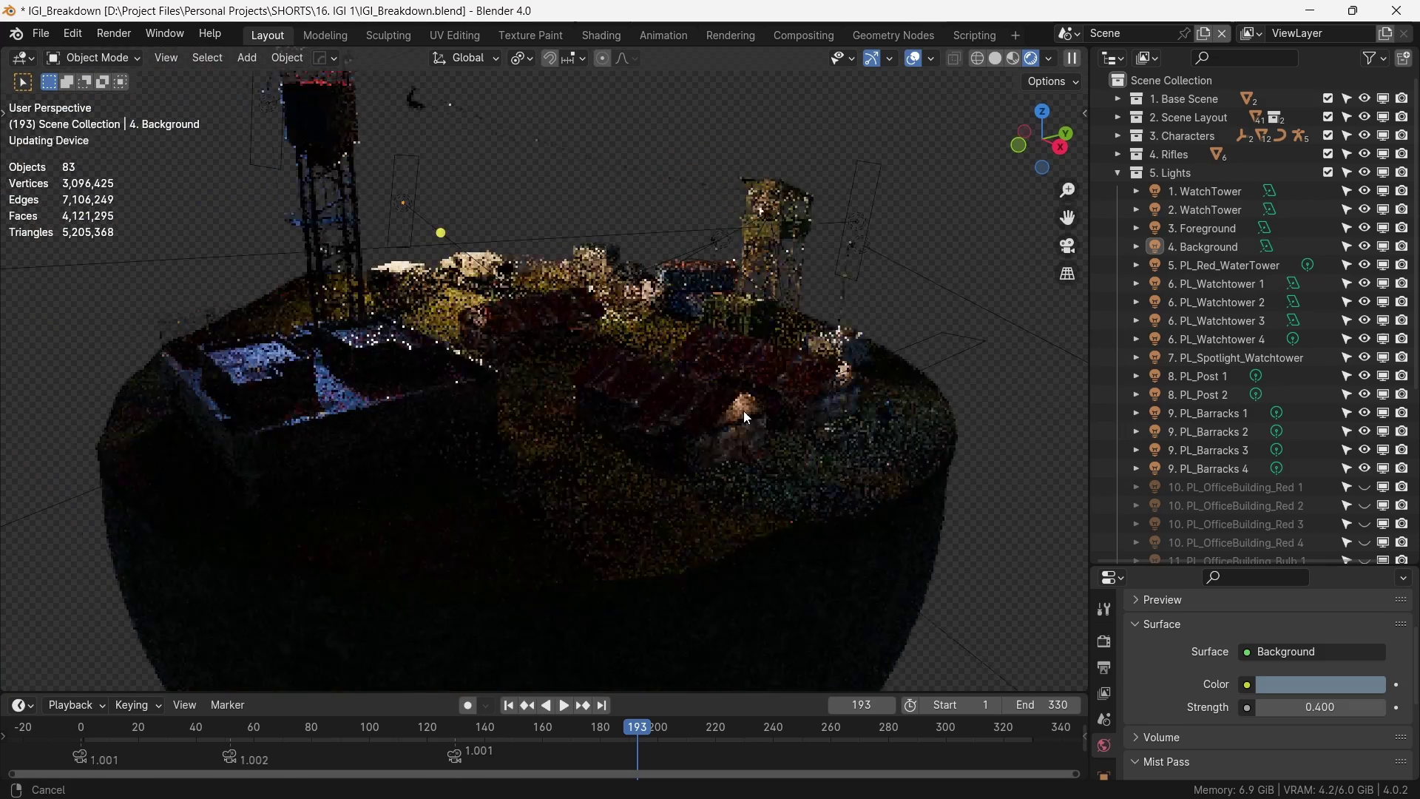
# Show the four 10. PL_OfficeBuilding_Red lights and the three 11. PL_OfficeBuilding_Bulb lights
pyautogui.scroll(-5, 1195, 345)
pyautogui.moveTo(1362, 344); pyautogui.dragTo(1365, 395)
pyautogui.moveTo(364, 432); pyautogui.dragTo(545, 393, button='middle')
pyautogui.click(1366, 412)
pyautogui.moveTo(1367, 431); pyautogui.dragTo(1369, 444)
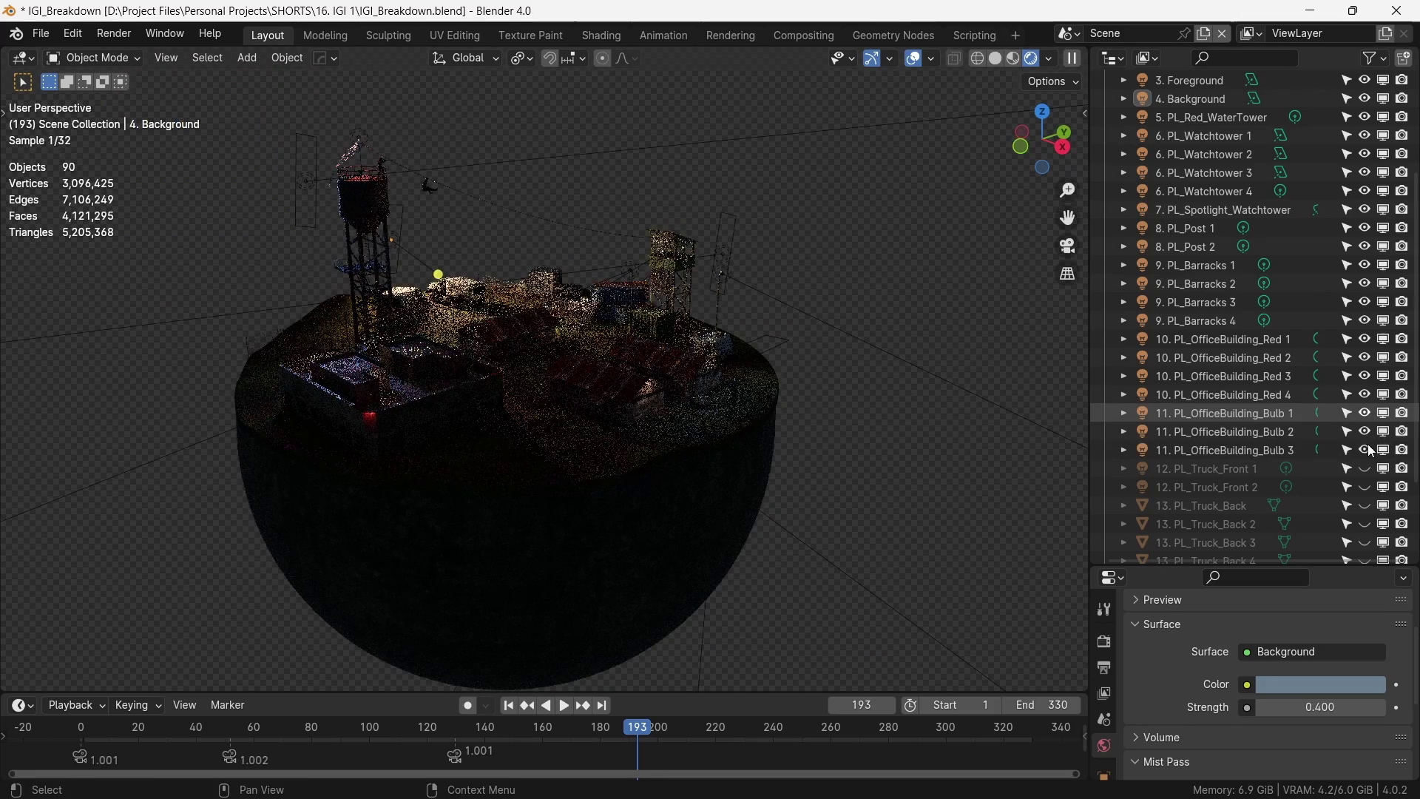
# Inspect the red corner lights and the bulb lights on the office building from several sides
pyautogui.moveTo(437, 396); pyautogui.dragTo(297, 382, button='middle')
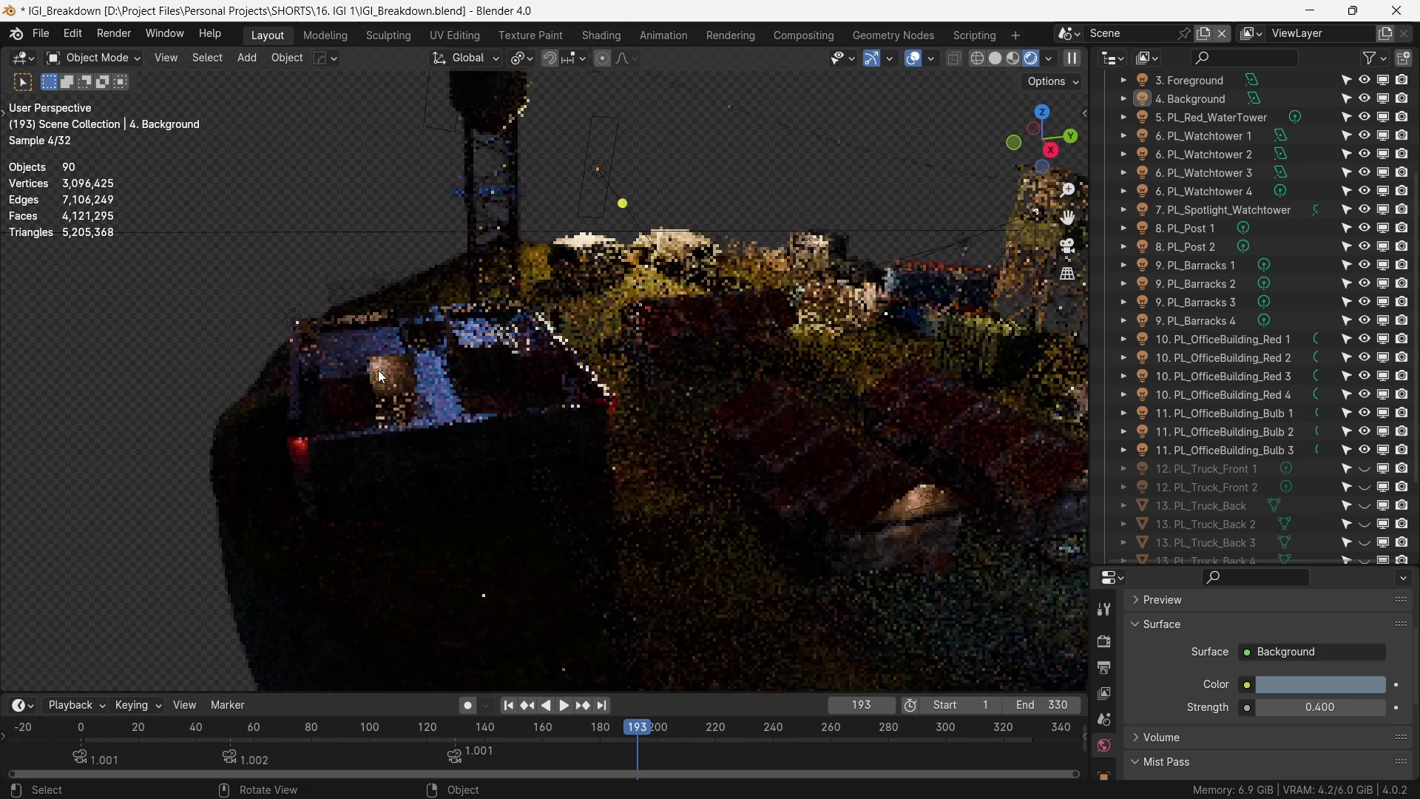
pyautogui.scroll(5, 382, 370)
pyautogui.moveTo(388, 380); pyautogui.dragTo(439, 380, button='middle')
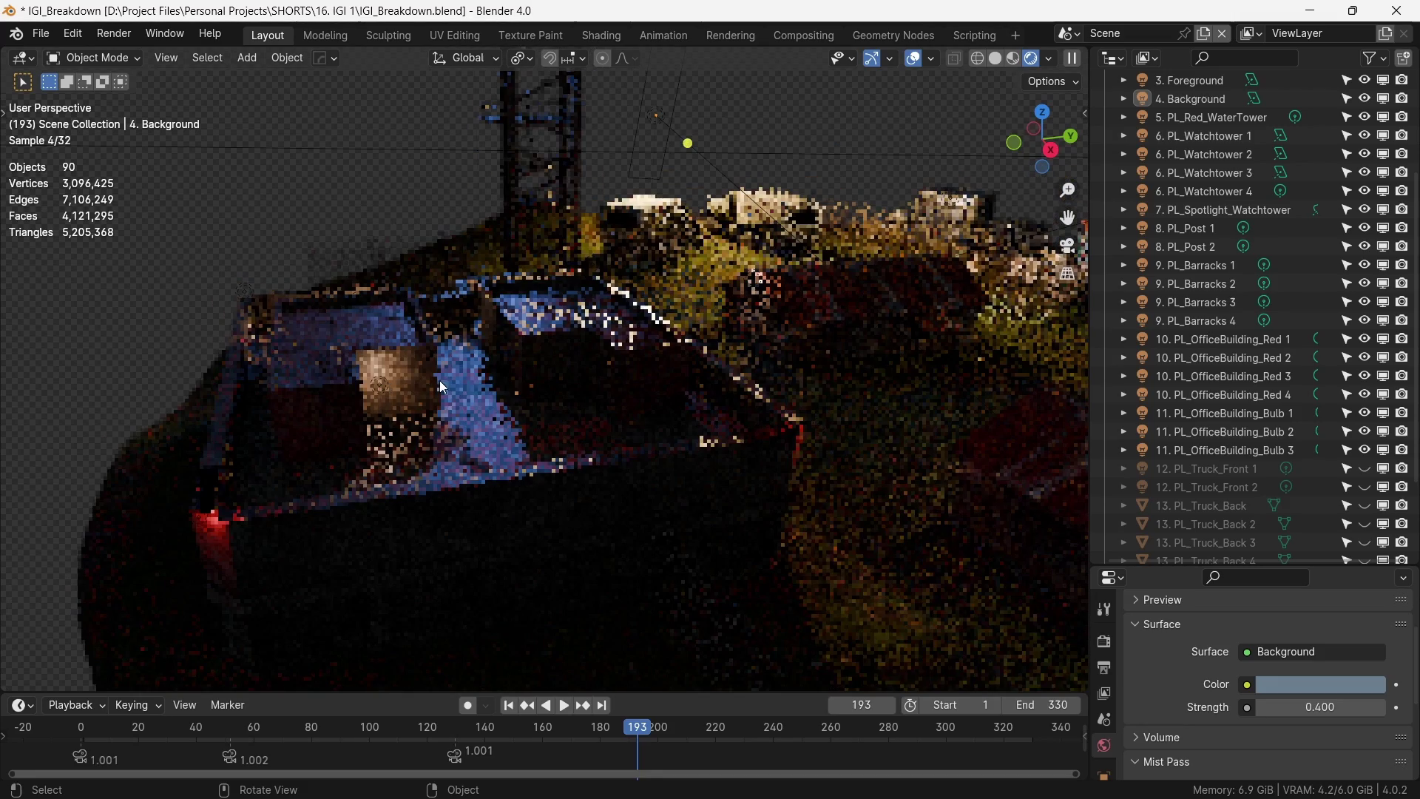
pyautogui.scroll(-3, 529, 382)
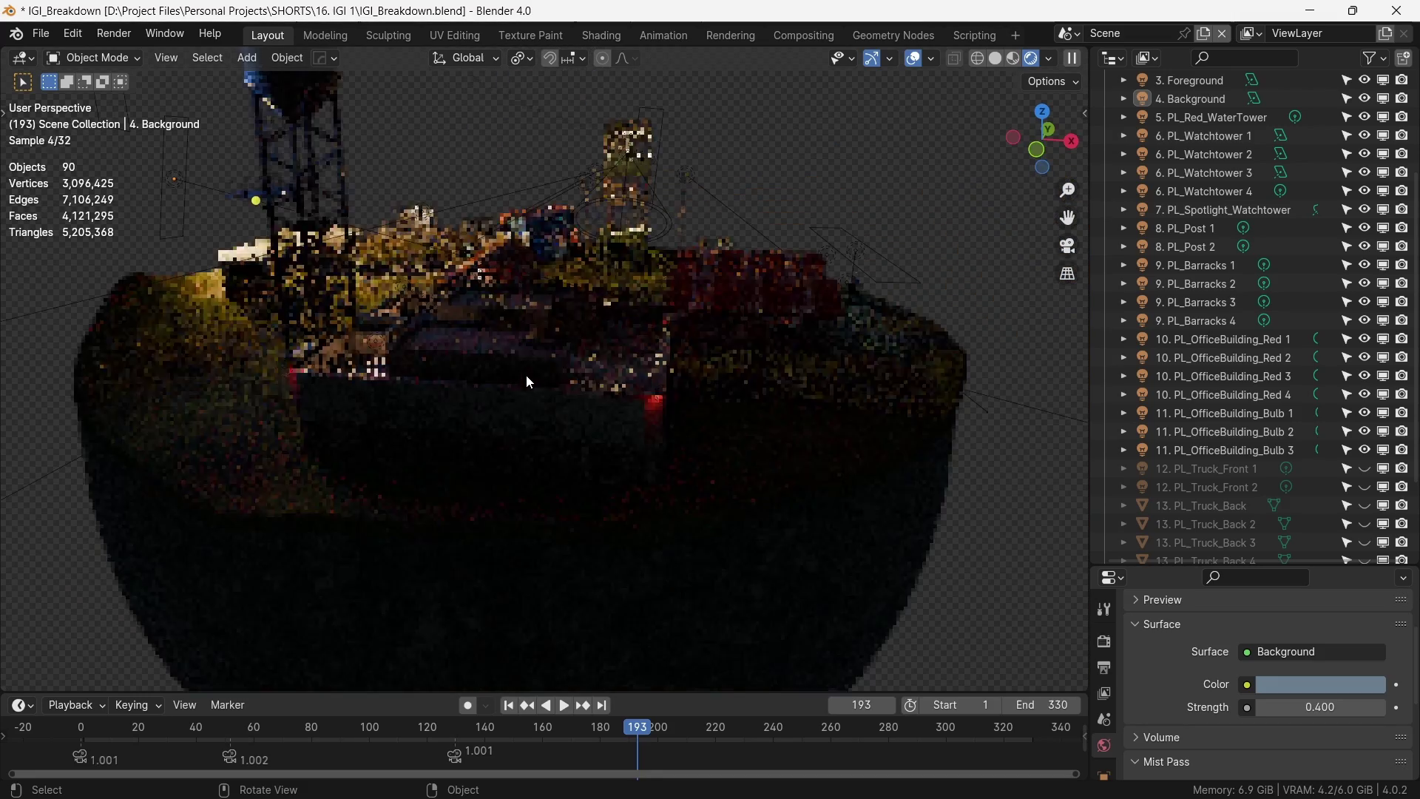
pyautogui.moveTo(509, 367); pyautogui.dragTo(447, 376, button='middle')
pyautogui.scroll(-3, 447, 376)
pyautogui.moveTo(536, 385); pyautogui.dragTo(488, 390, button='middle')
pyautogui.keyDown('shift'); pyautogui.moveTo(518, 394); pyautogui.dragTo(529, 340, button='middle'); pyautogui.keyUp('shift')
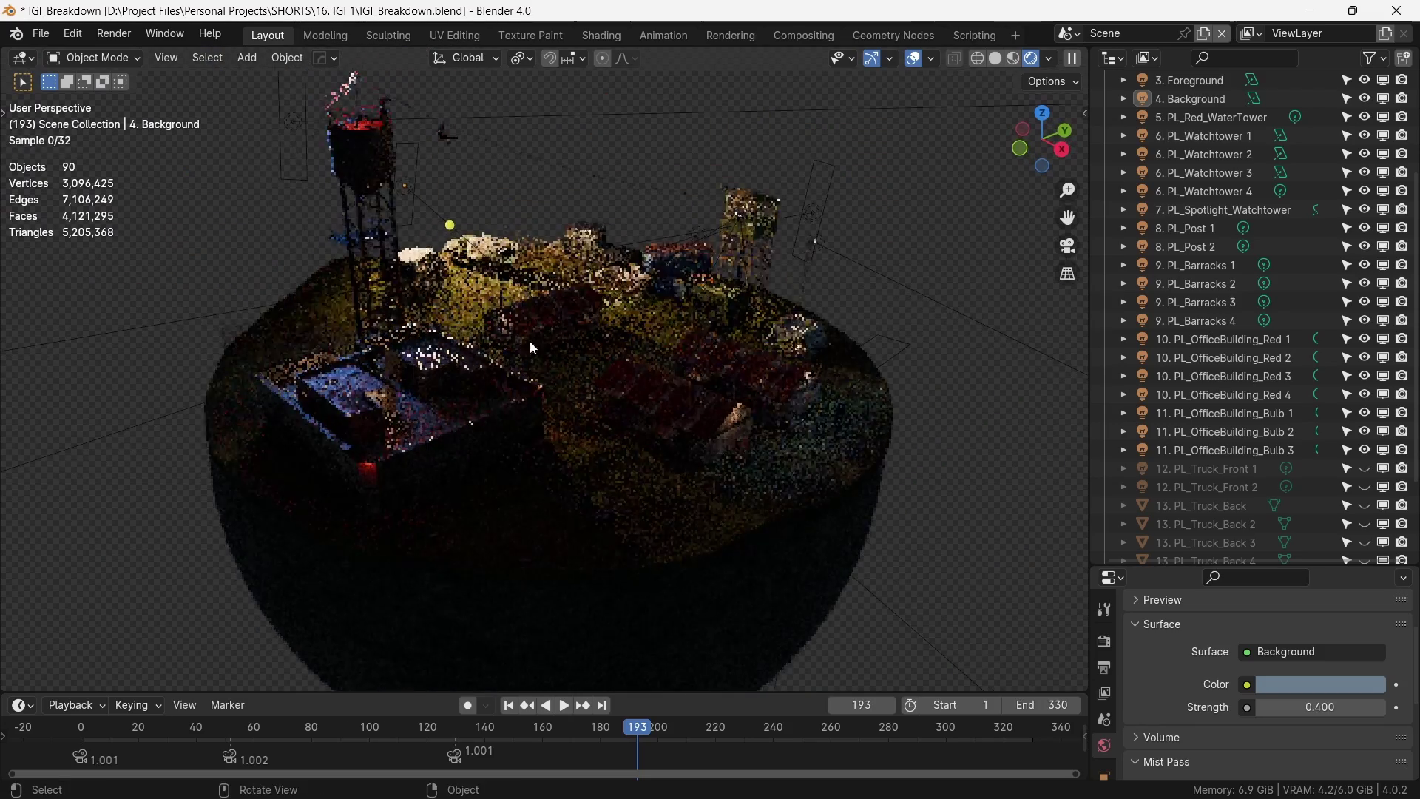
# Show the two 12. PL_Truck_Front lights and the four 13. PL_Truck_Back lights on the parked trucks
pyautogui.scroll(8, 411, 184)
pyautogui.moveTo(400, 255); pyautogui.dragTo(355, 296, button='middle')
pyautogui.keyDown('ctrl'); pyautogui.moveTo(355, 296); pyautogui.dragTo(355, 251, button='middle'); pyautogui.keyUp('ctrl')
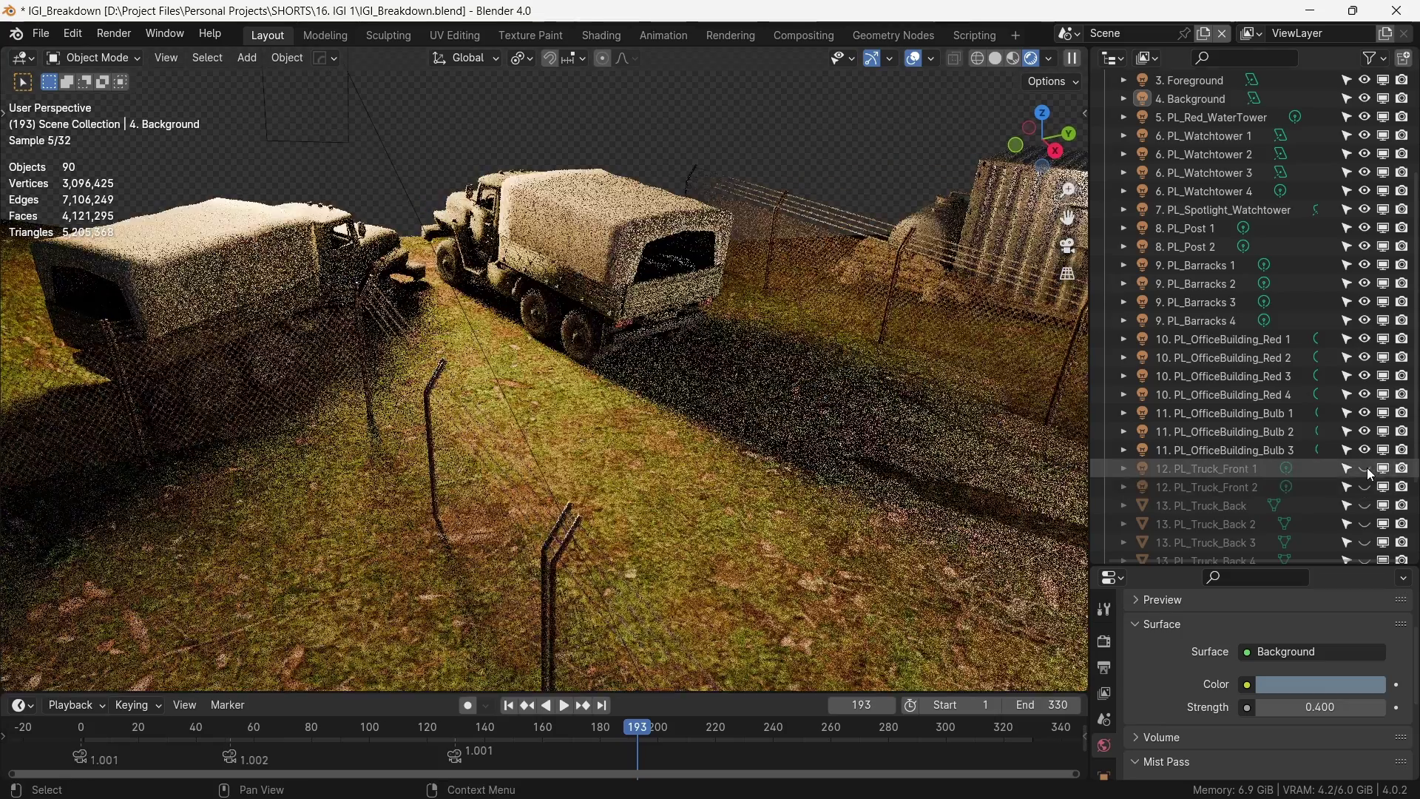
pyautogui.click(1367, 469)
pyautogui.click(1366, 487)
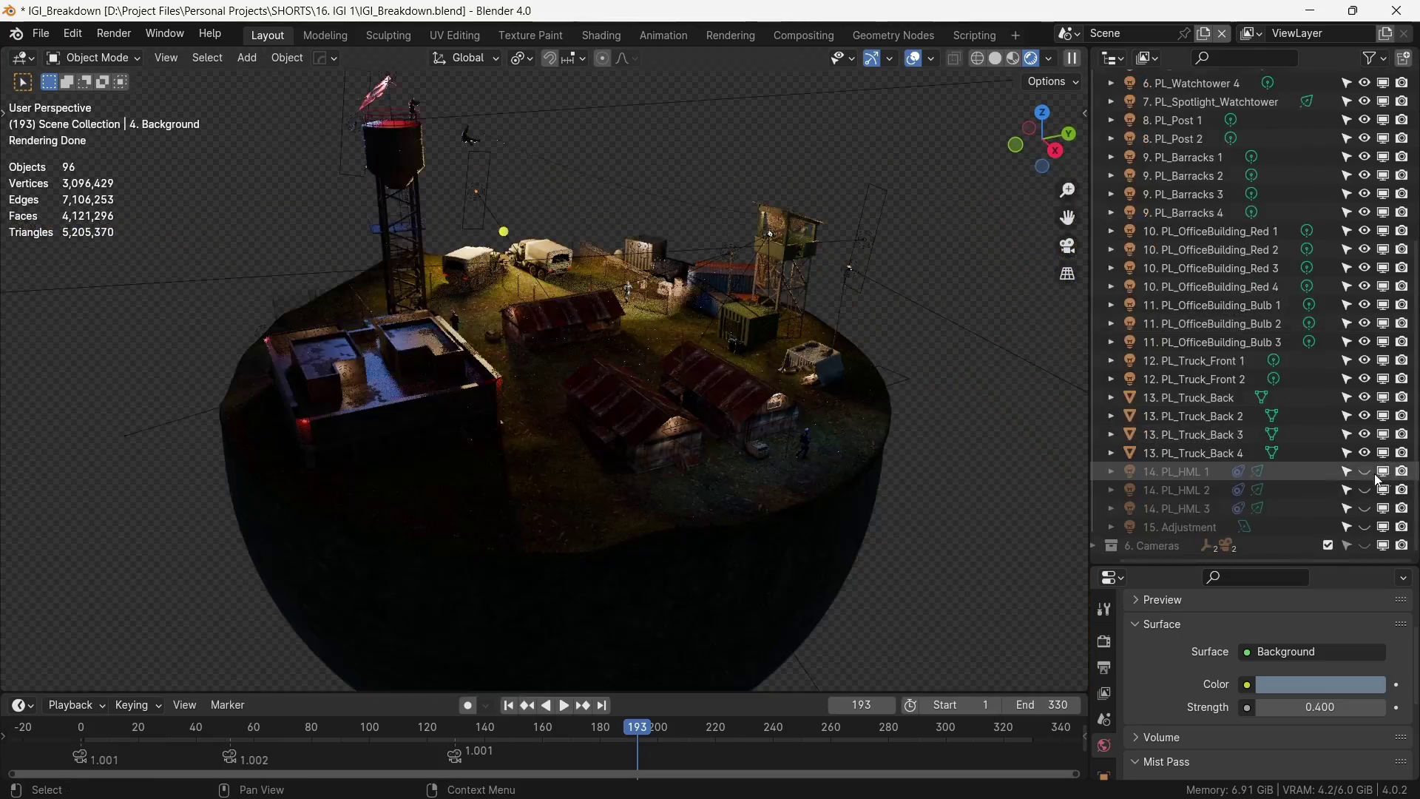
# Show the three 14. PL_HML lights, keeping 15. Adjustment hidden, and view the patrolling soldier beside the barracks up close
pyautogui.moveTo(1365, 475); pyautogui.dragTo(1363, 519)
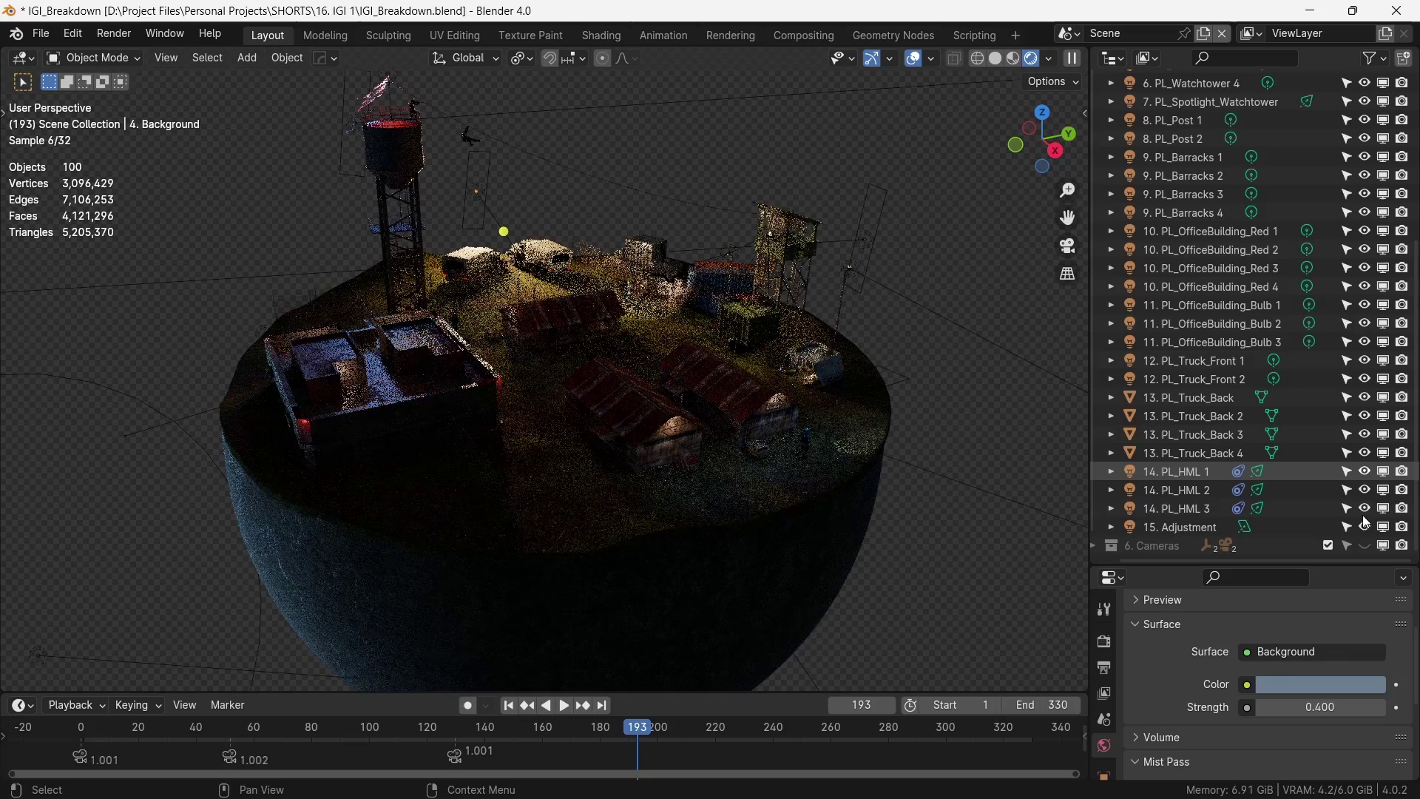
pyautogui.click(1366, 527)
pyautogui.scroll(10, 811, 430)
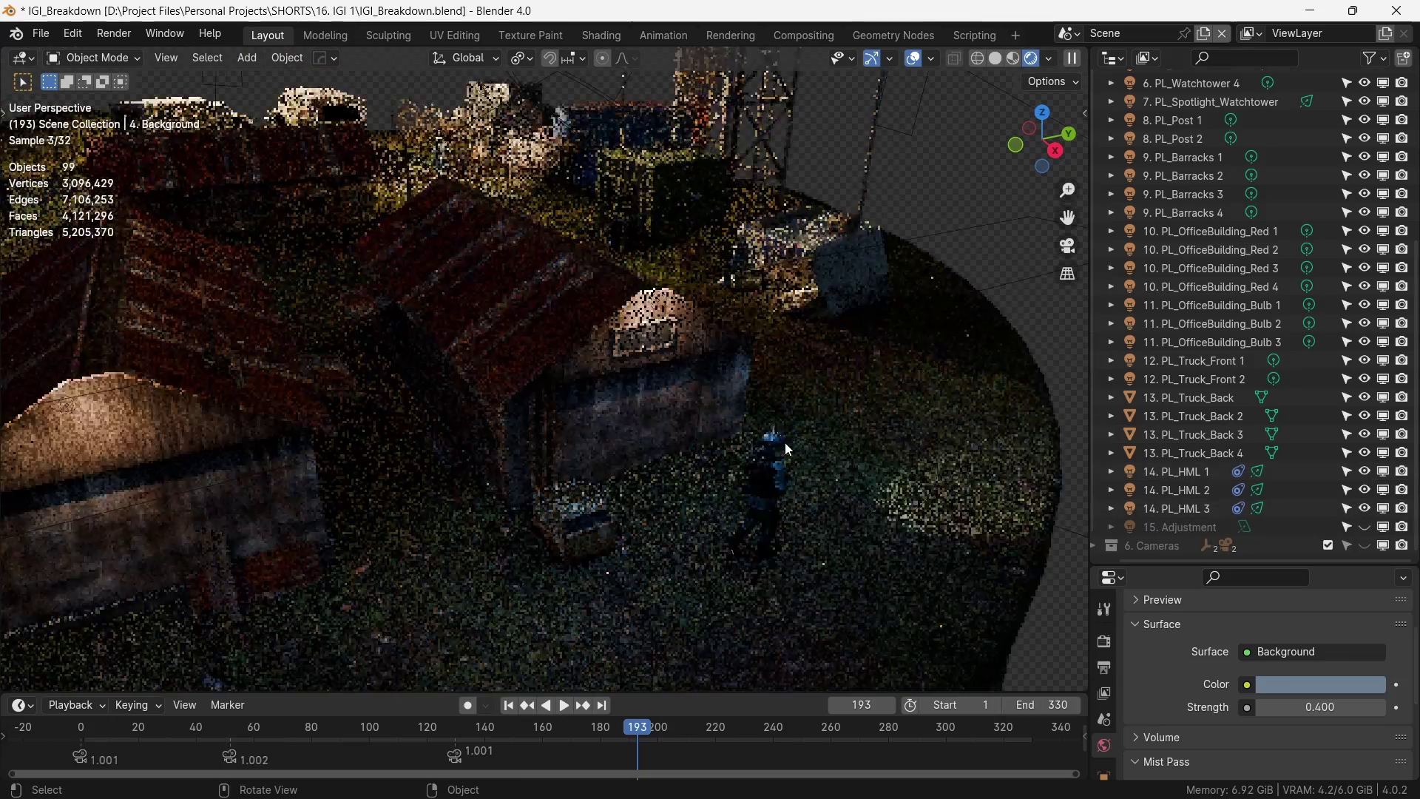
pyautogui.moveTo(783, 444)
pyautogui.mouseDown(button='middle')
pyautogui.moveTo(740, 406)
pyautogui.moveTo(820, 439)
pyautogui.moveTo(802, 429)
pyautogui.mouseUp(button='middle')
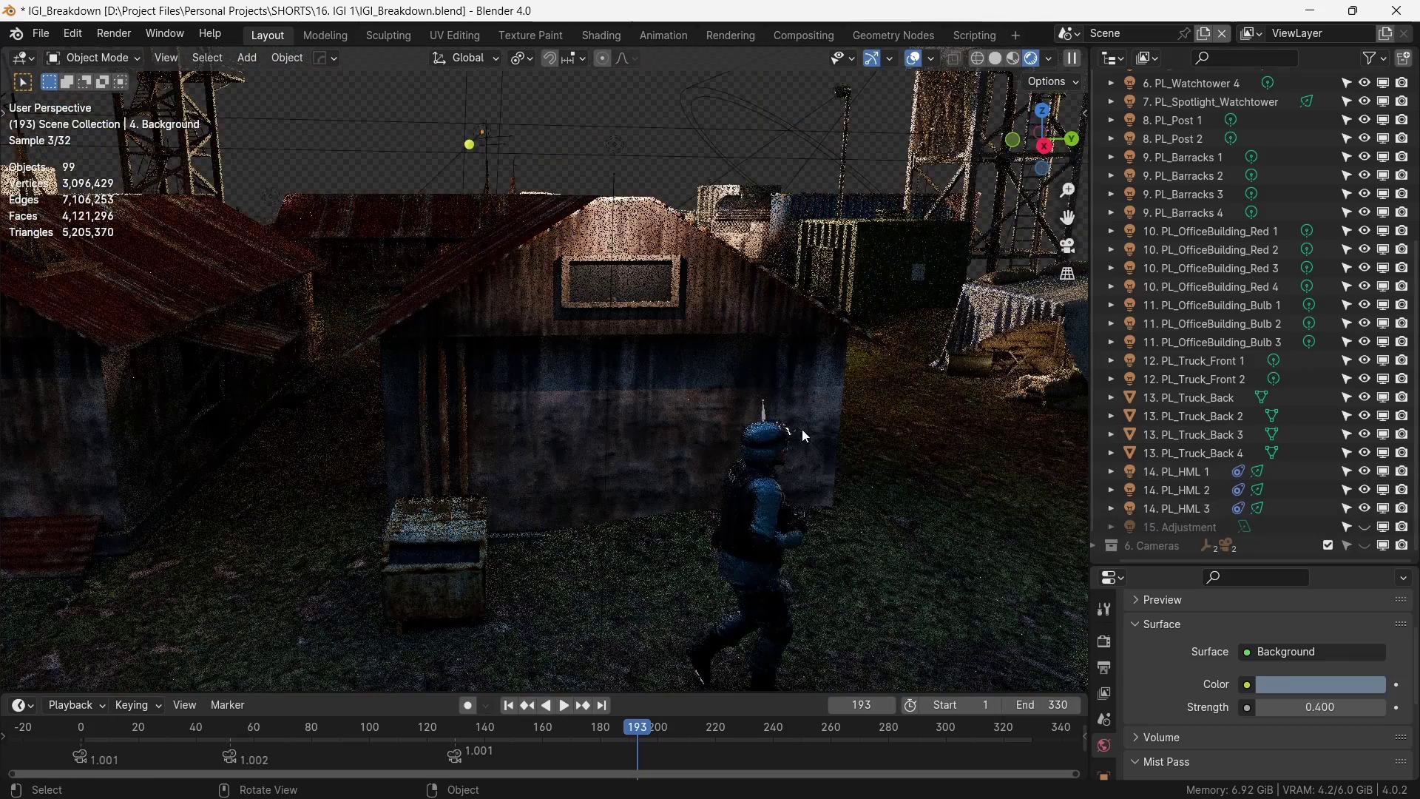
# Select the 14. PL_HML 1 spotlight on the soldier's helmet and examine its Child Of constraint's target and bone
pyautogui.click(799, 429)
pyautogui.keyDown('shift'); pyautogui.moveTo(887, 497); pyautogui.dragTo(635, 342, button='middle'); pyautogui.keyUp('shift')
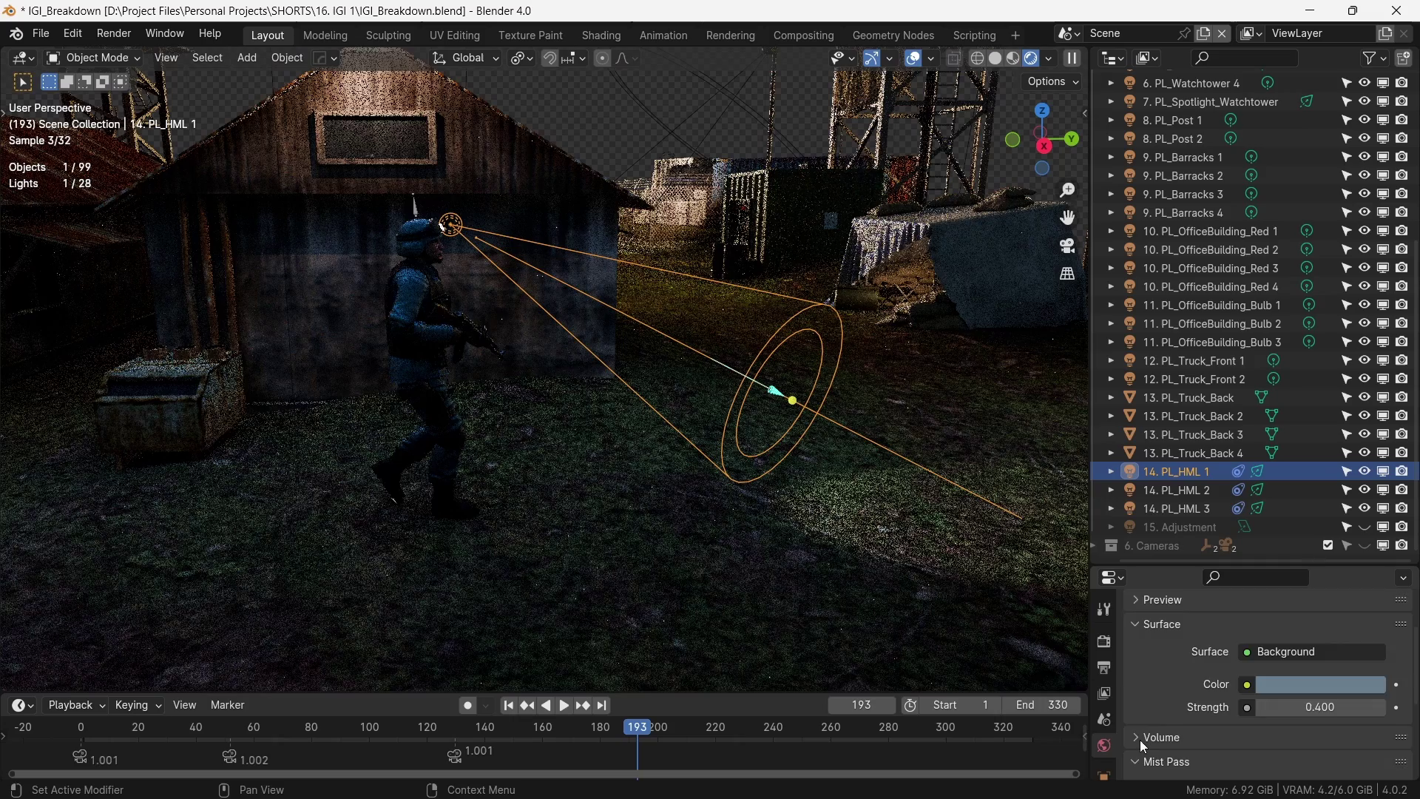
pyautogui.moveTo(1213, 749); pyautogui.dragTo(1221, 727, button='middle')
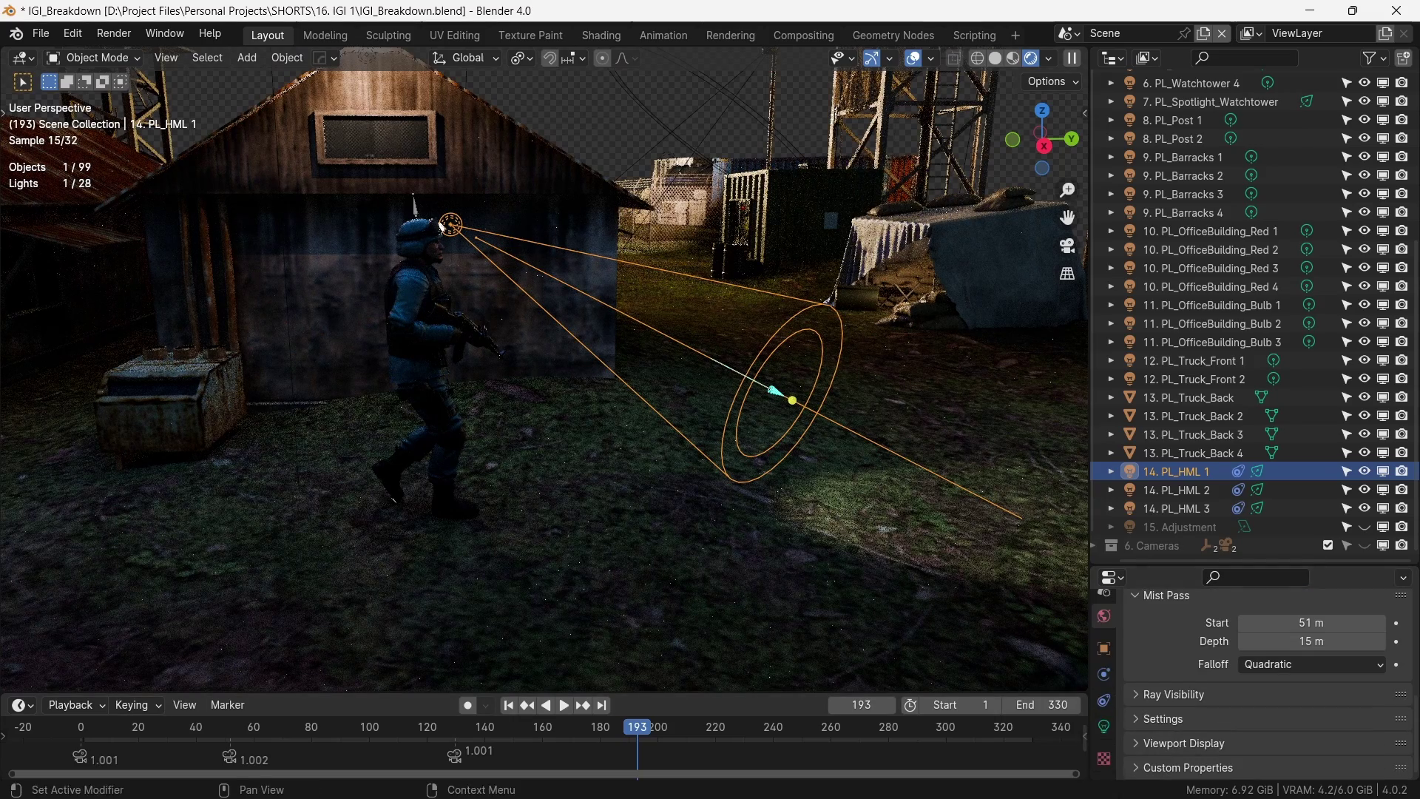
pyautogui.click(1103, 703)
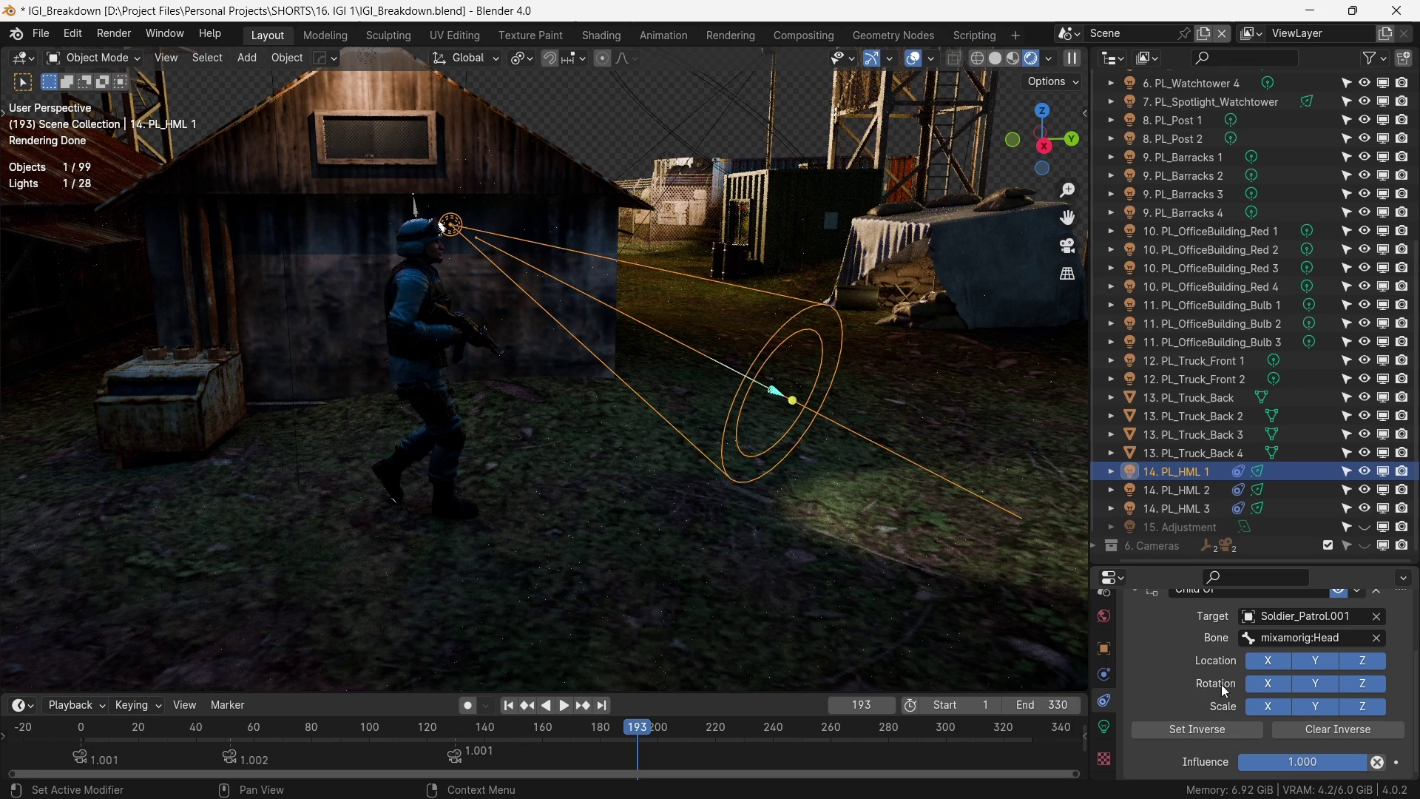
# Show the 15. Adjustment light, view the whole diorama through the camera and deselect everything
pyautogui.scroll(-10, 752, 523)
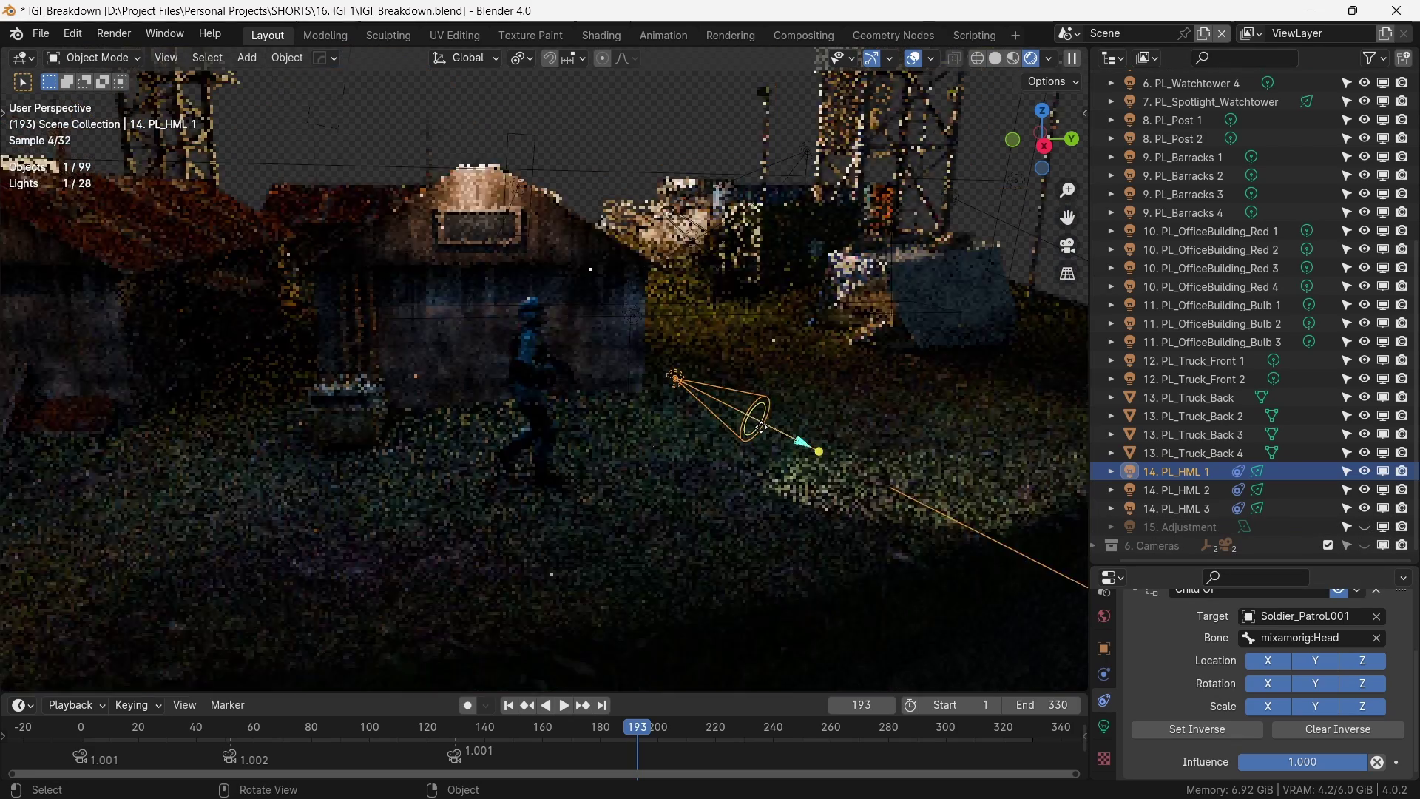
pyautogui.moveTo(563, 414); pyautogui.dragTo(588, 433, button='middle')
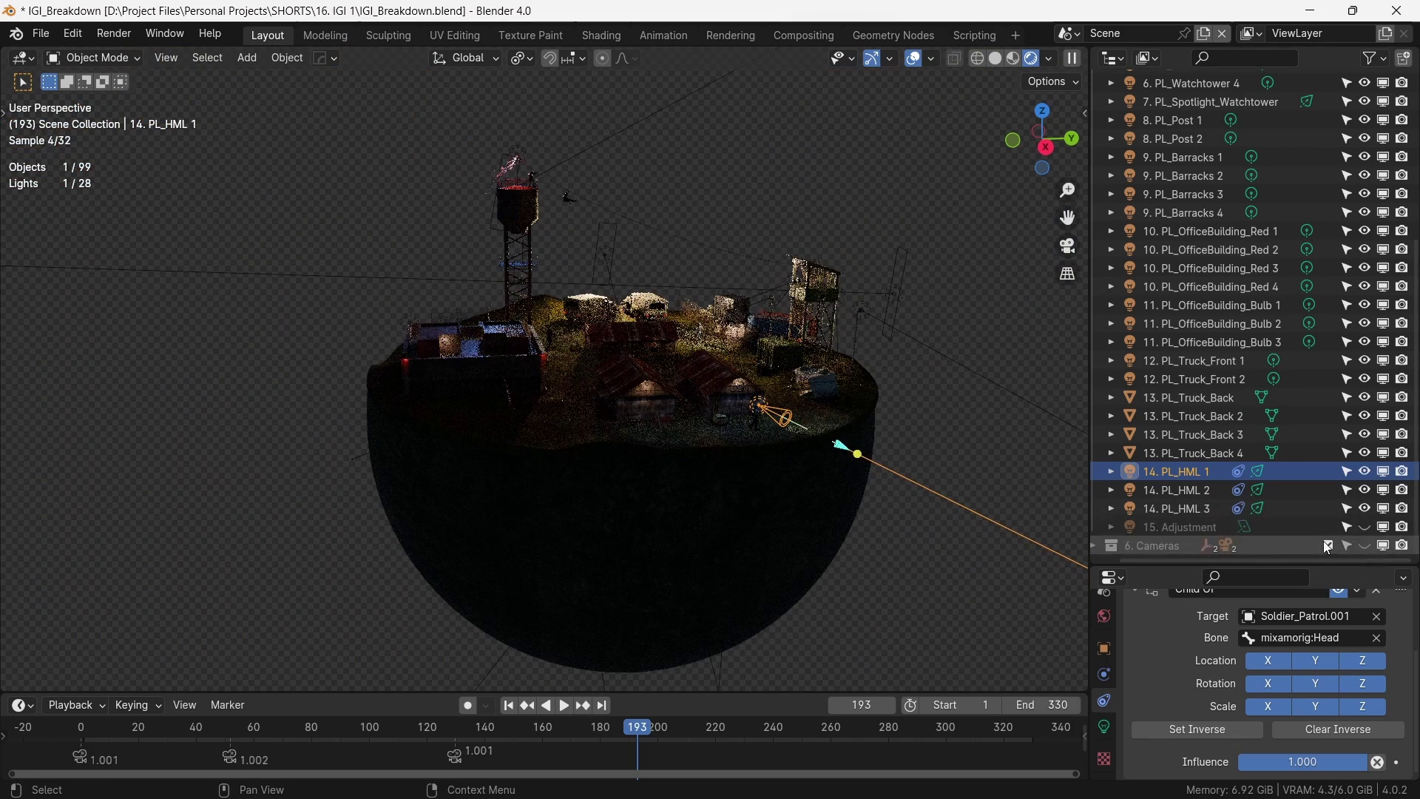
pyautogui.click(1365, 527)
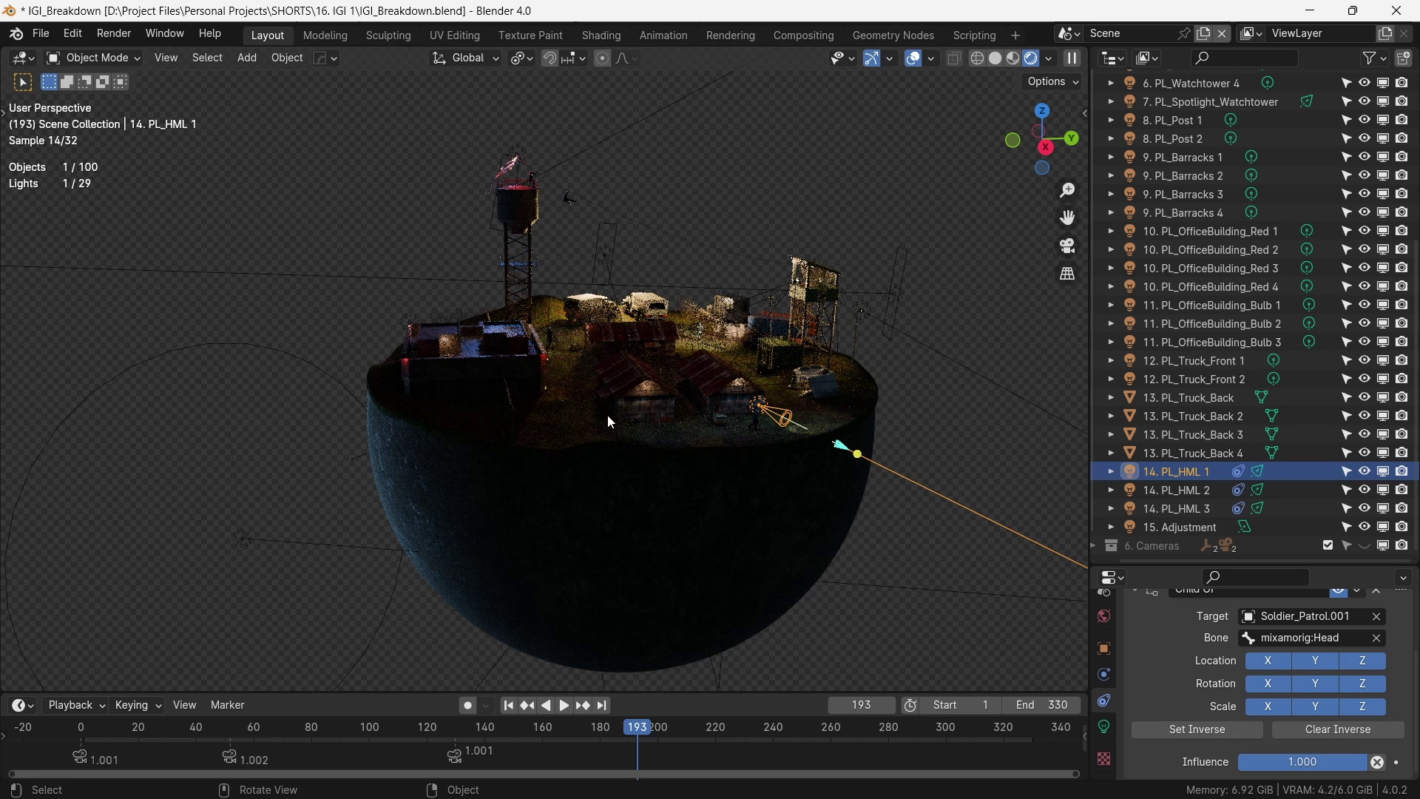
pyautogui.press('KP_0')
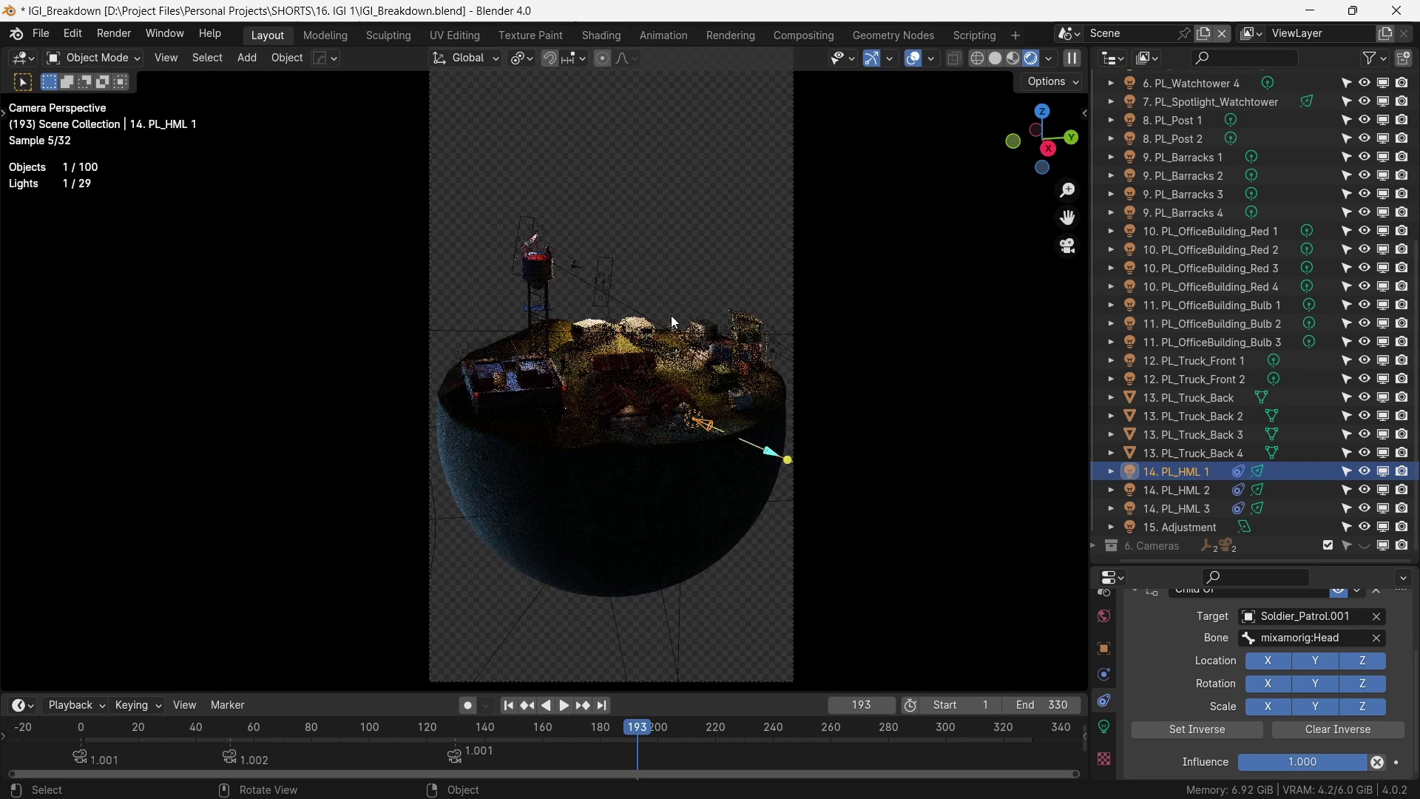
pyautogui.scroll(3, 626, 395)
pyautogui.hotkey('alt', 'a')
# Change the world background colour to a lighter blue using a hex value
pyautogui.click(1102, 620)
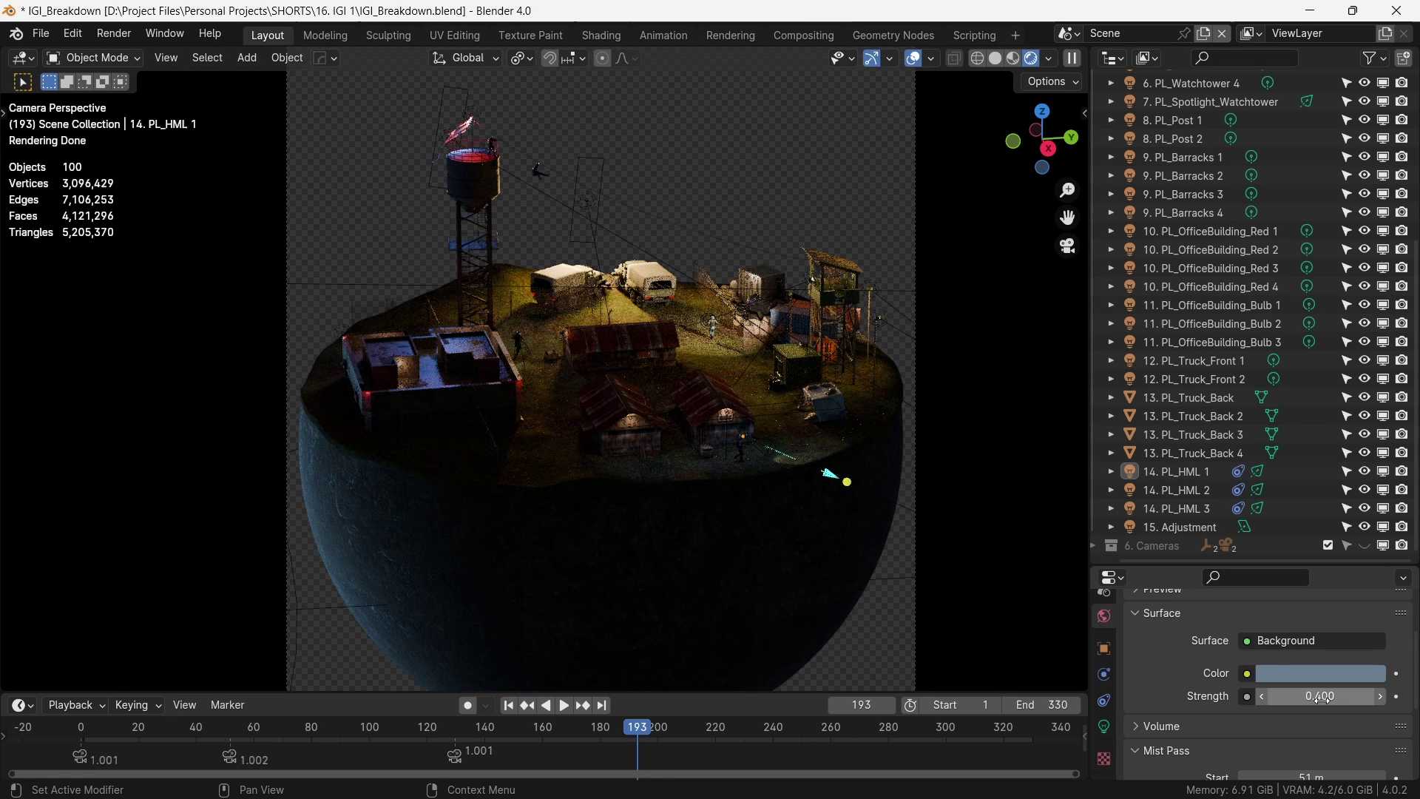
pyautogui.click(1319, 685)
pyautogui.click(1348, 564)
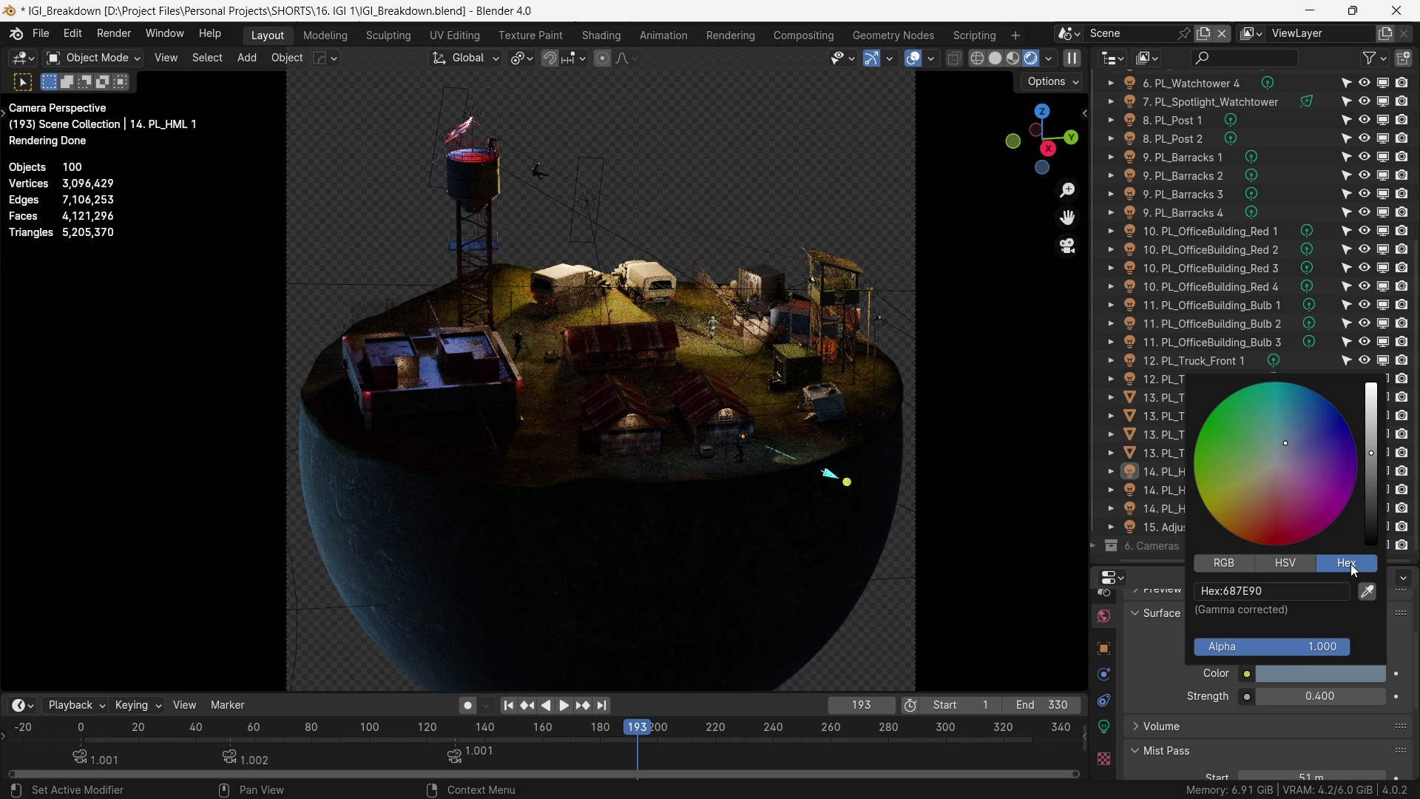
pyautogui.click(1274, 591)
pyautogui.press('Return')
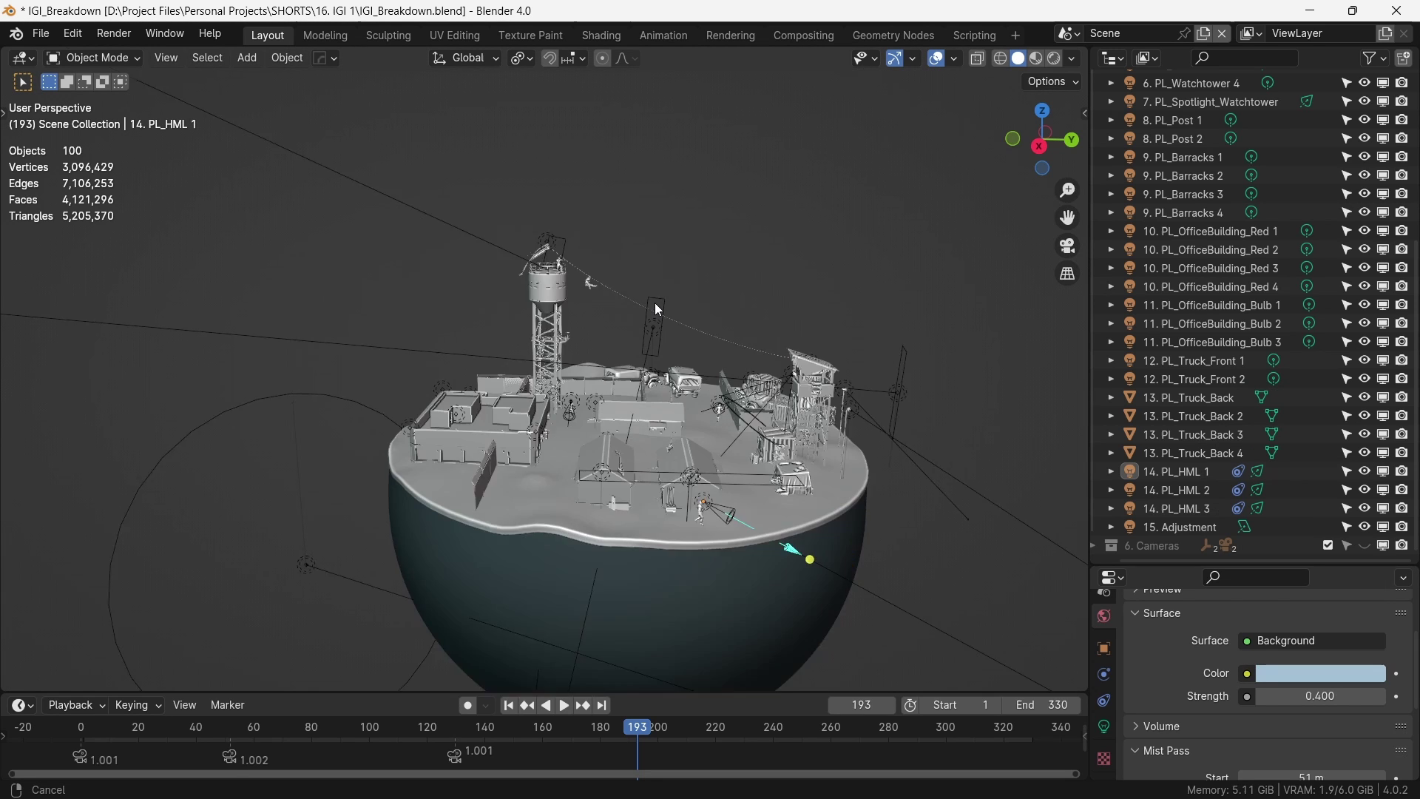
# Show the 6. Cameras collection and view the sniper and the nearby camera on top of the water tower
pyautogui.scroll(3, 654, 303)
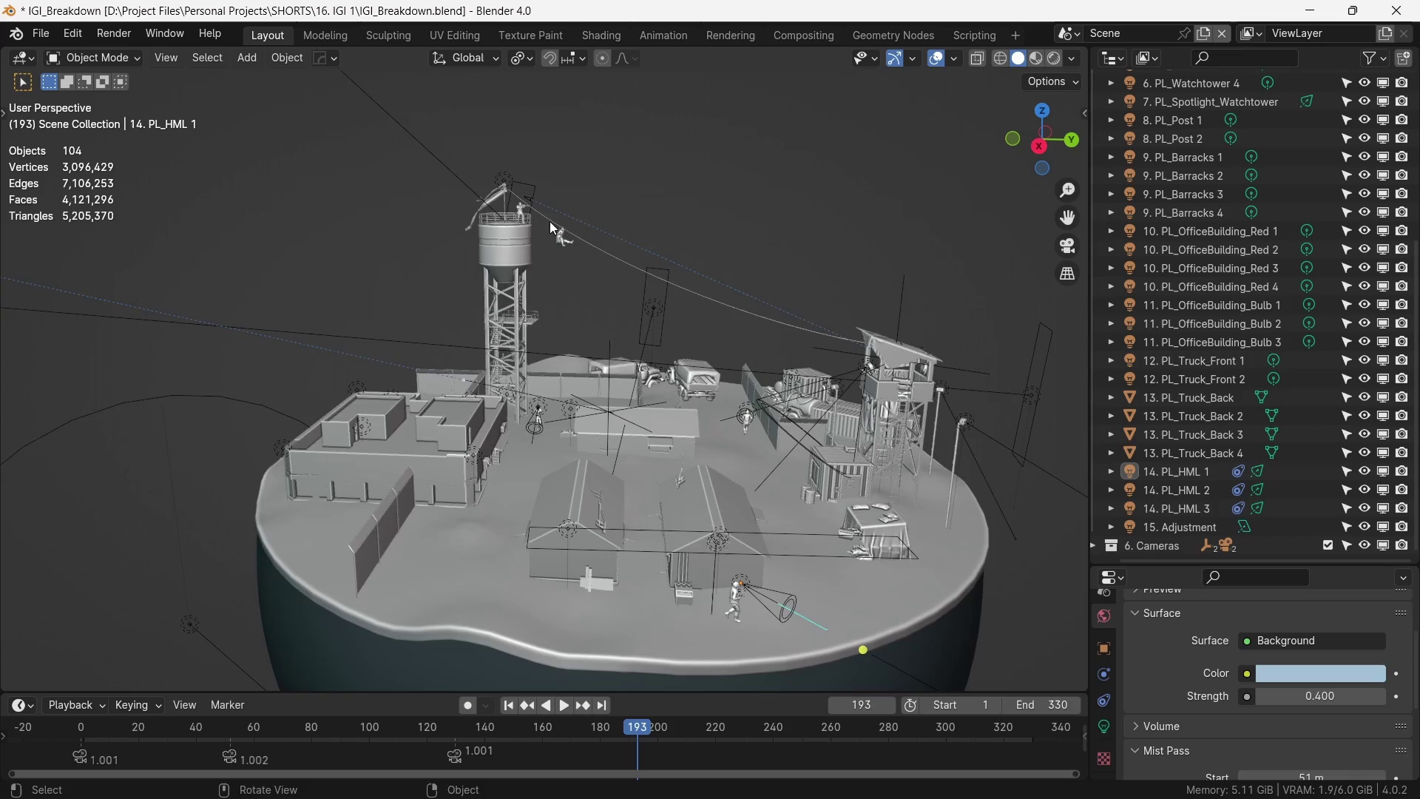
pyautogui.keyDown('ctrl'); pyautogui.moveTo(511, 200); pyautogui.dragTo(530, 152, button='middle'); pyautogui.keyUp('ctrl')
pyautogui.scroll(4, 547, 209)
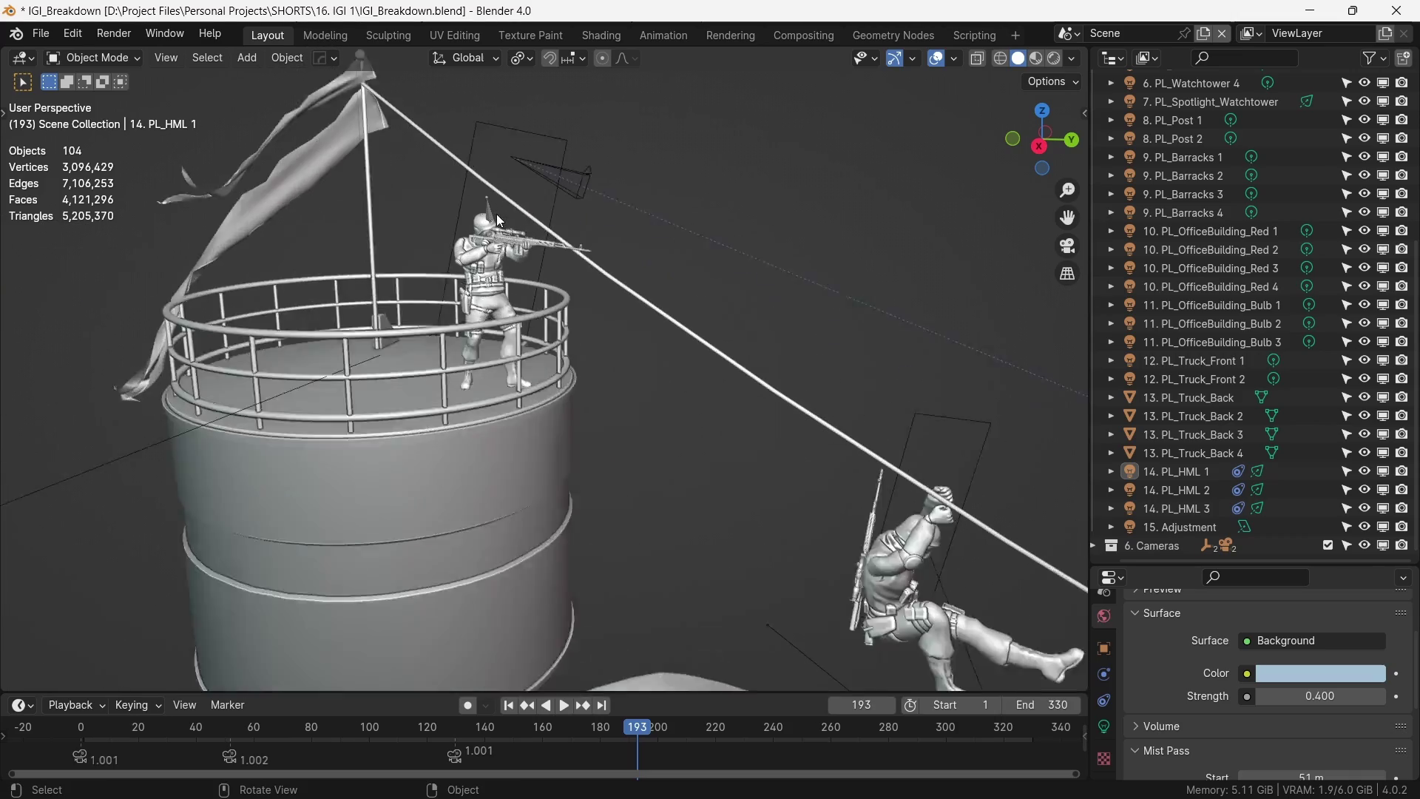
pyautogui.scroll(6, 498, 216)
pyautogui.moveTo(507, 224); pyautogui.dragTo(530, 280, button='middle')
pyautogui.scroll(4, 491, 238)
pyautogui.click(597, 194)
pyautogui.moveTo(598, 193); pyautogui.dragTo(595, 253, button='middle')
pyautogui.click(379, 735)
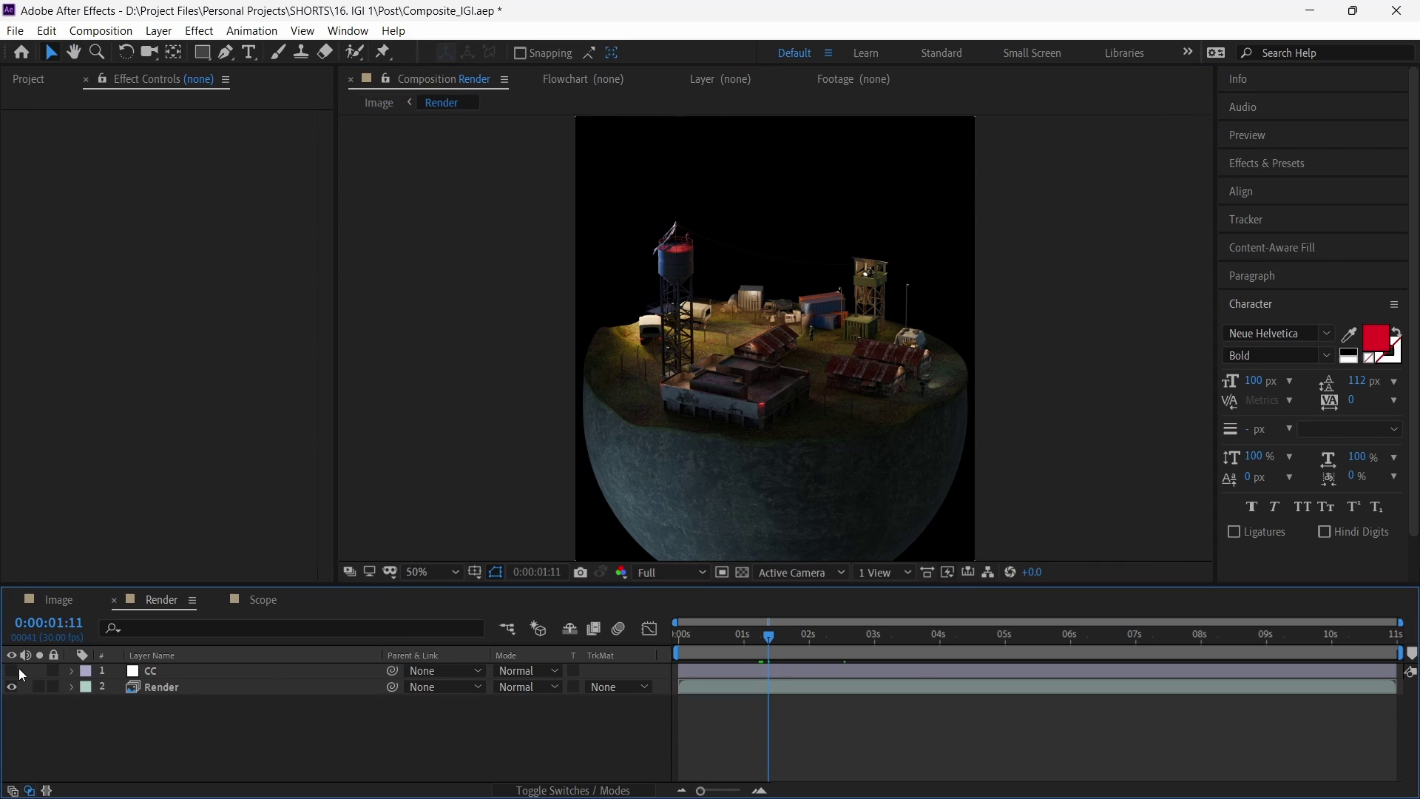
# In After Effects, enable the CC adjustment layer of the Render composition, comparing the image with and without it
pyautogui.click(13, 671)
pyautogui.click(13, 671)
pyautogui.click(12, 671)
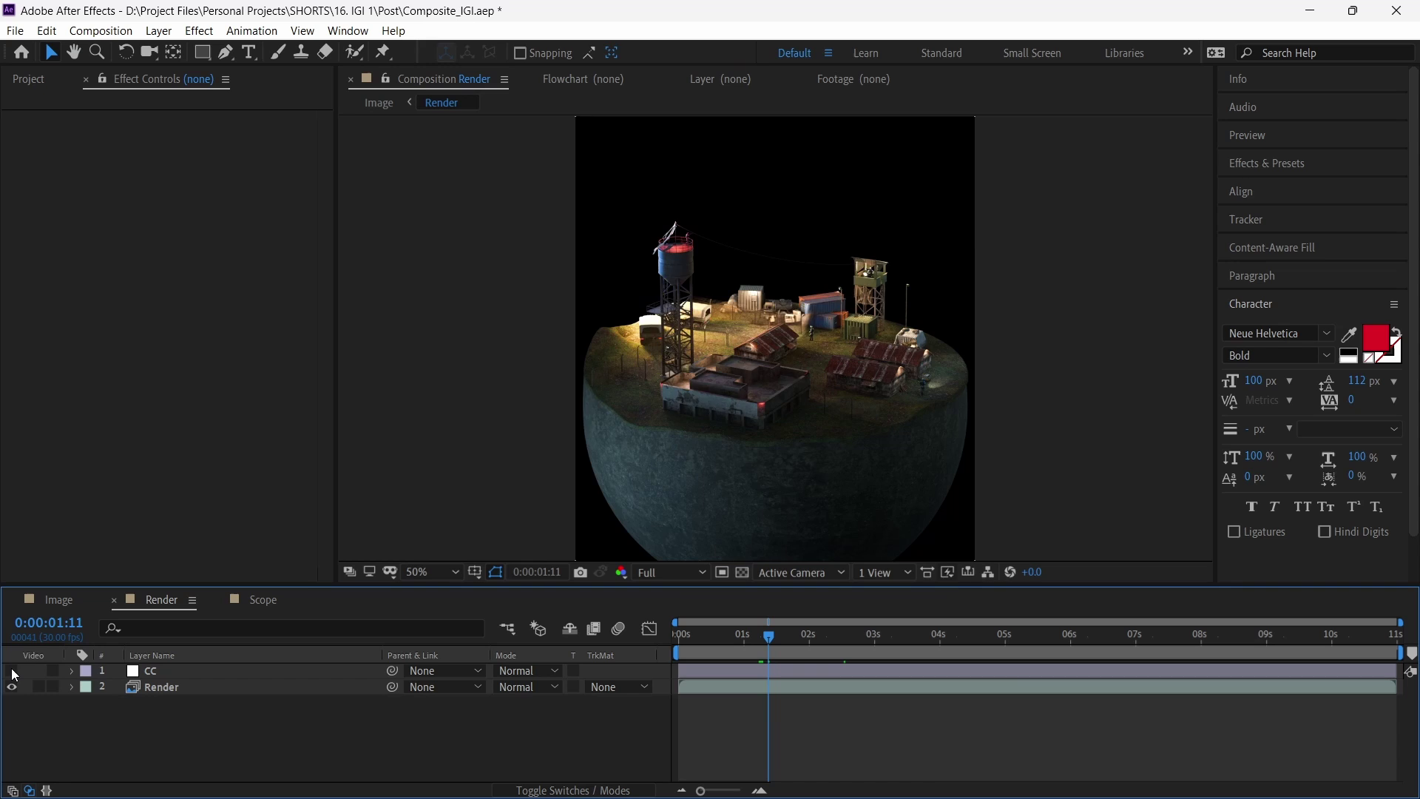
pyautogui.click(12, 671)
pyautogui.click(13, 671)
# In the Image composition, show the BKG layer and enable its Hue/Saturation, Levels and Looks effects
pyautogui.click(59, 600)
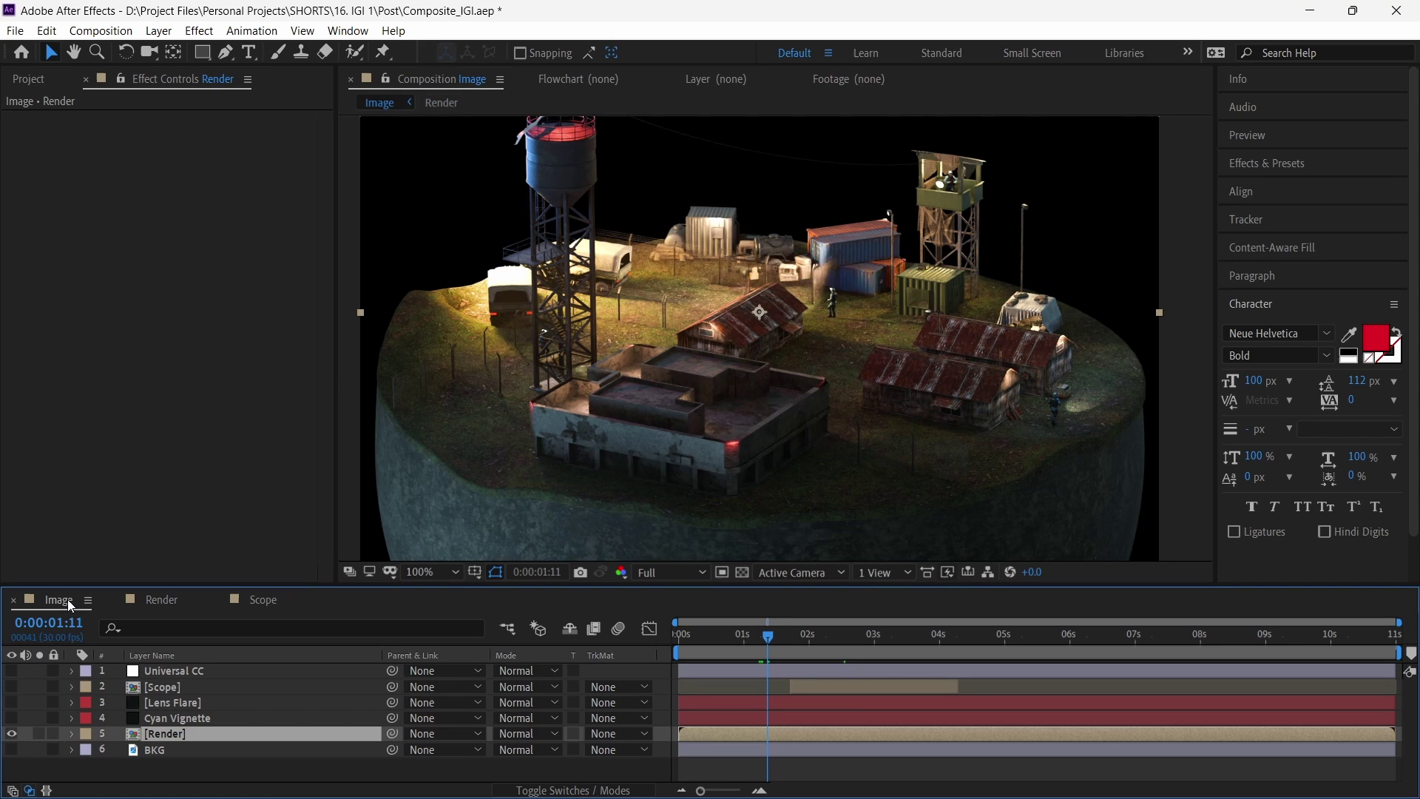
pyautogui.click(12, 749)
pyautogui.click(156, 750)
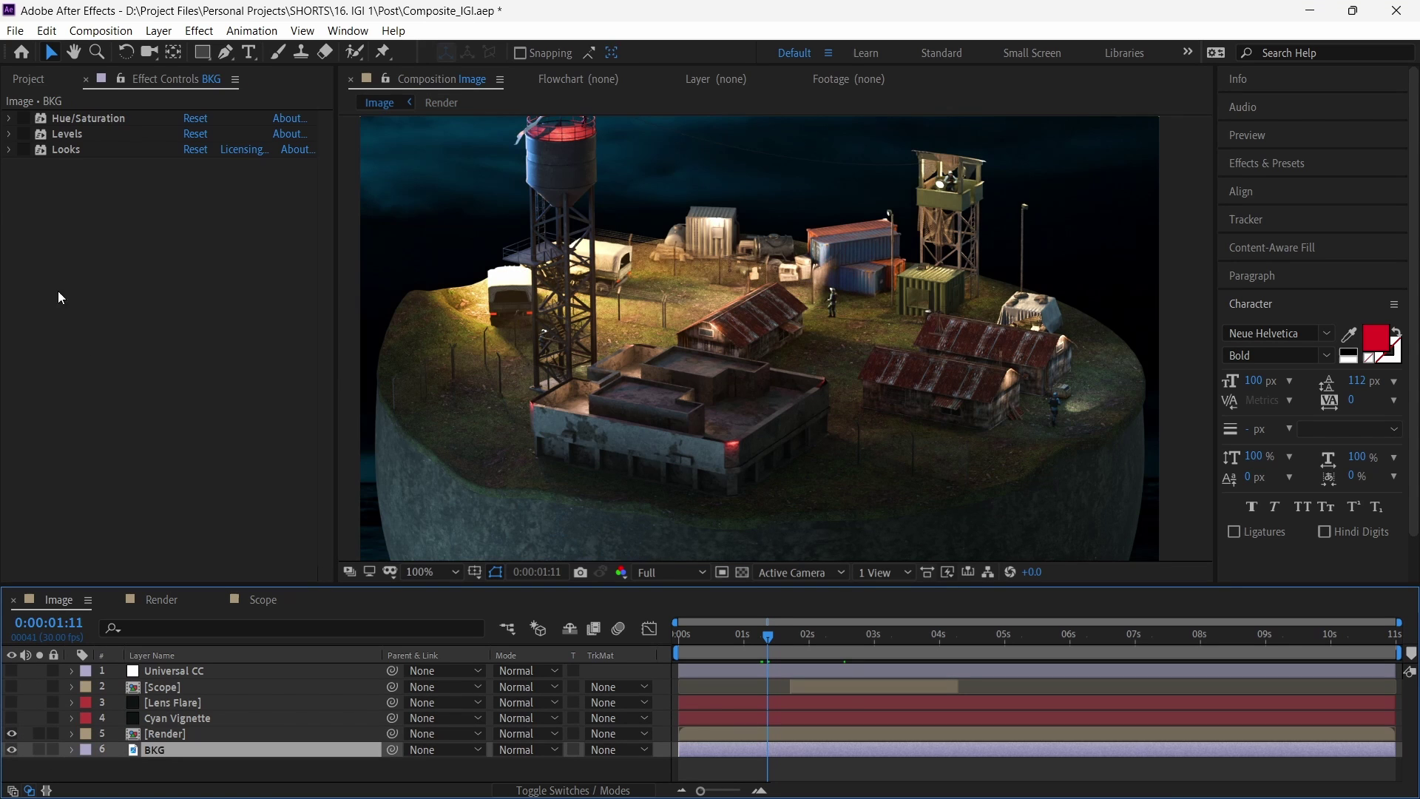
pyautogui.click(29, 122)
pyautogui.click(25, 135)
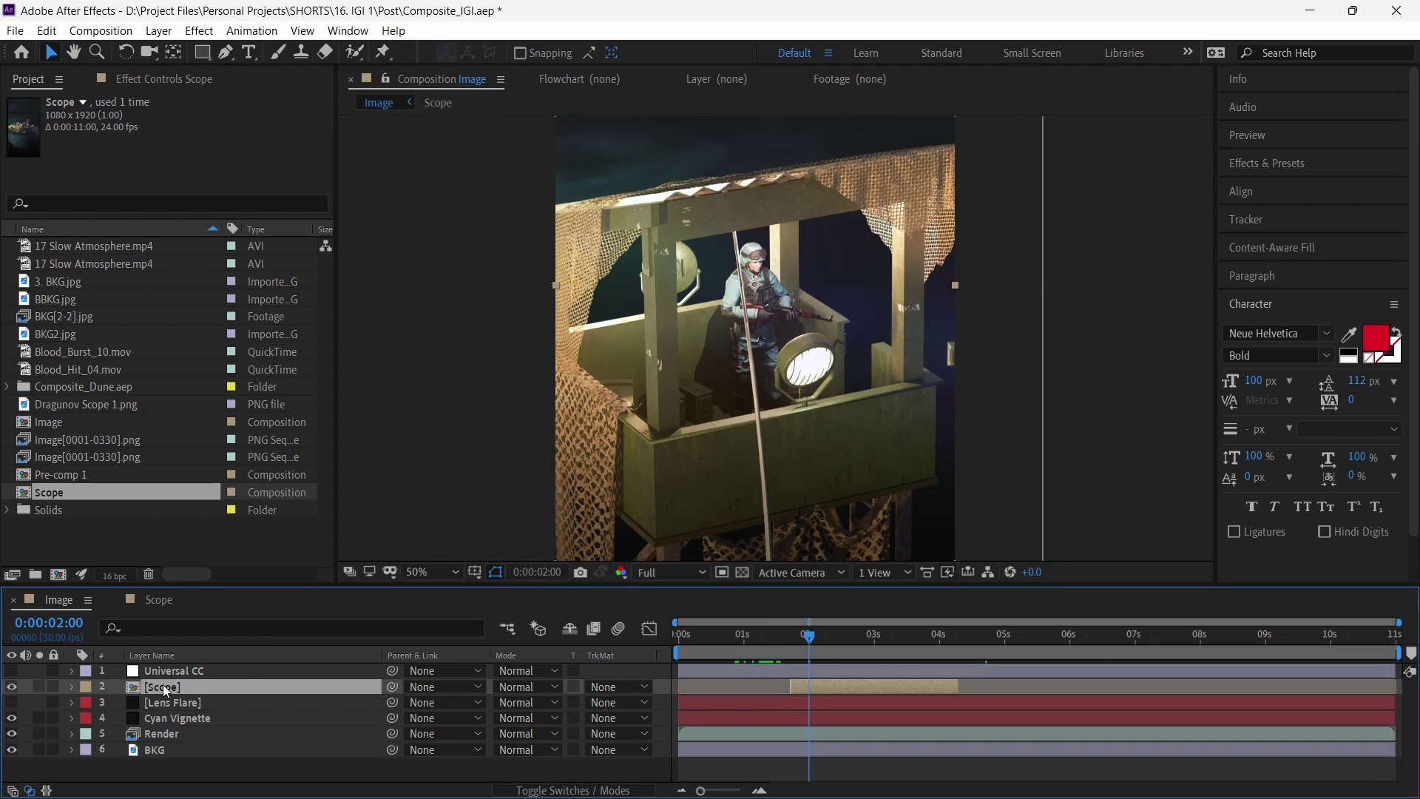
# In the Scope composition, show the Scope Vignette, Dragunov Scope 1.png and Blood_Burst_10.mov layers and preview the hit at 0:00:02:15
pyautogui.doubleClick(164, 687)
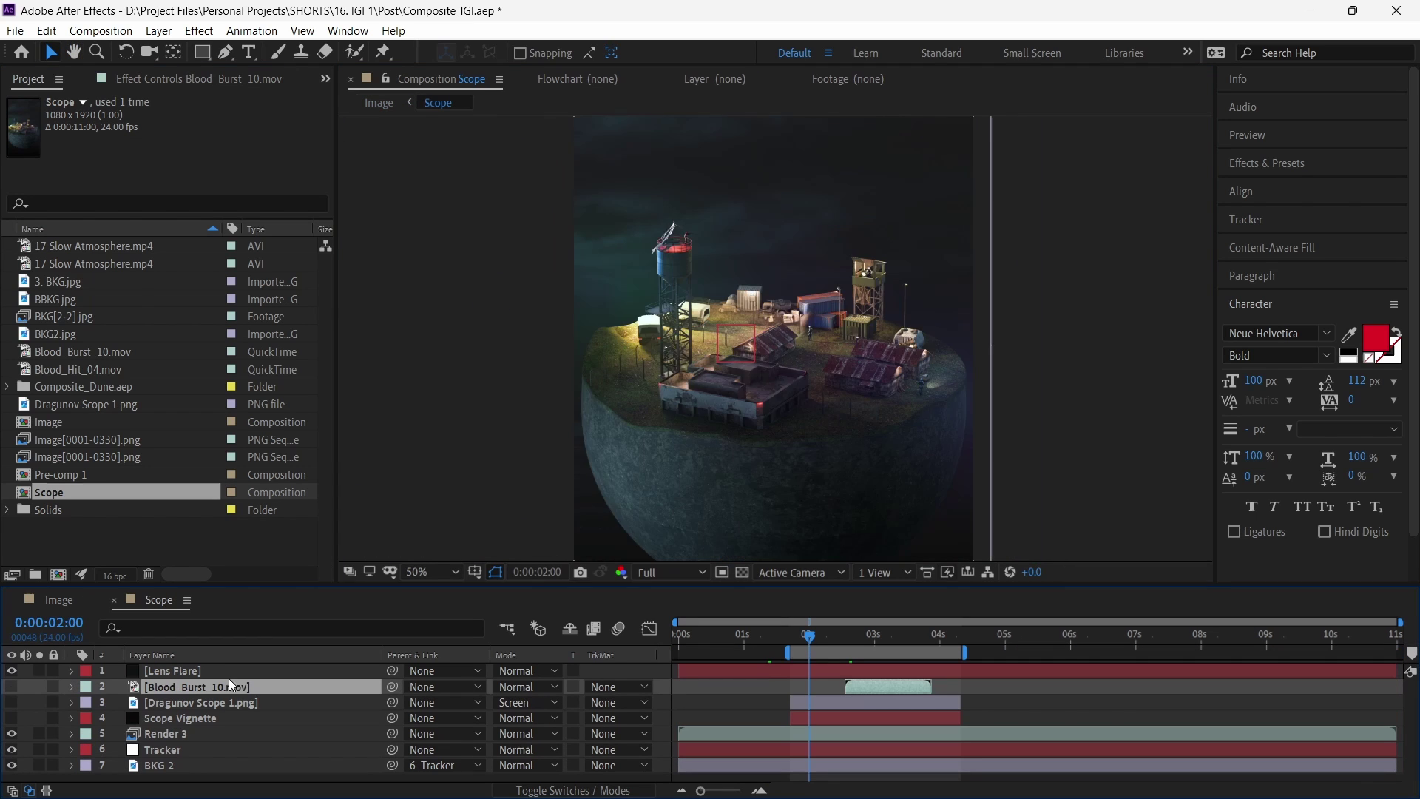
pyautogui.click(12, 719)
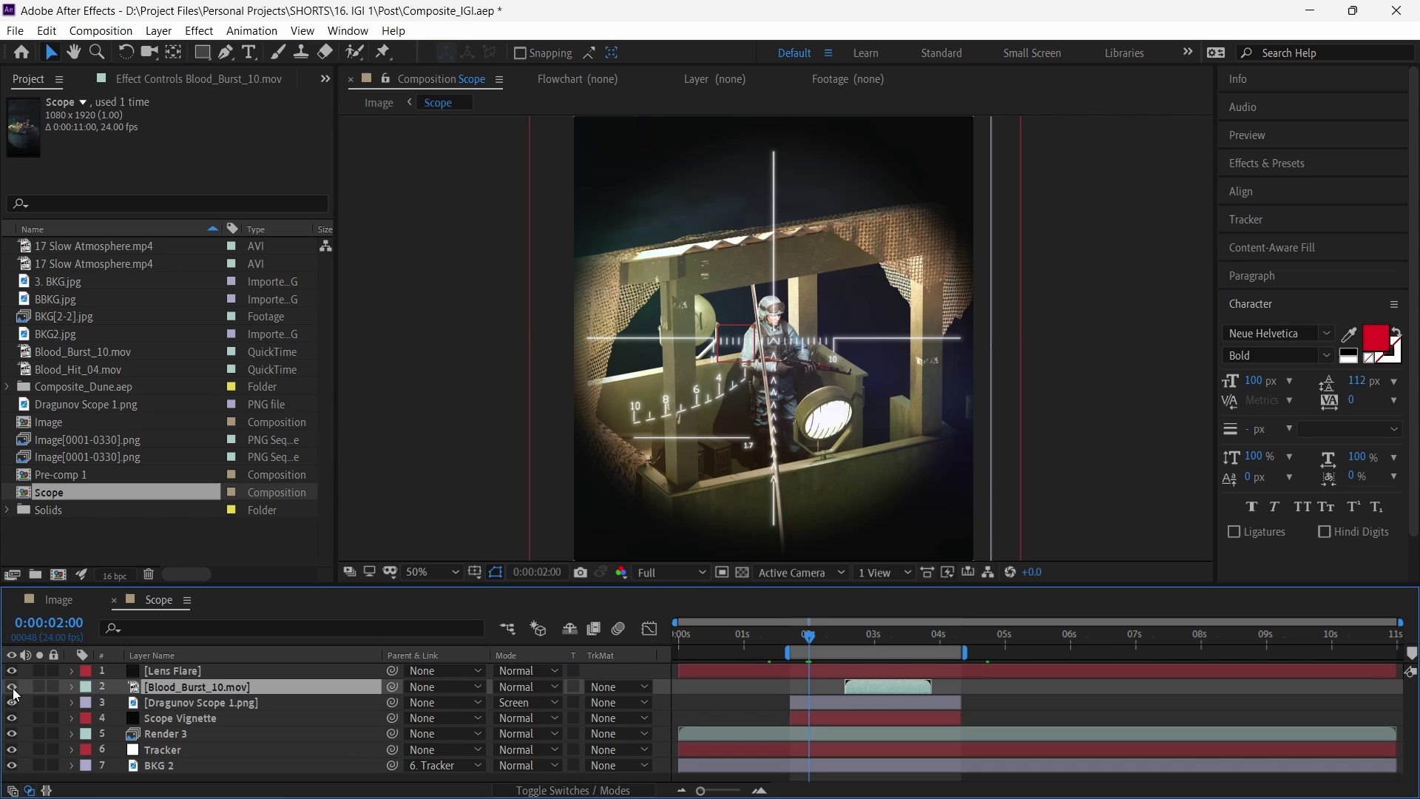
pyautogui.click(852, 644)
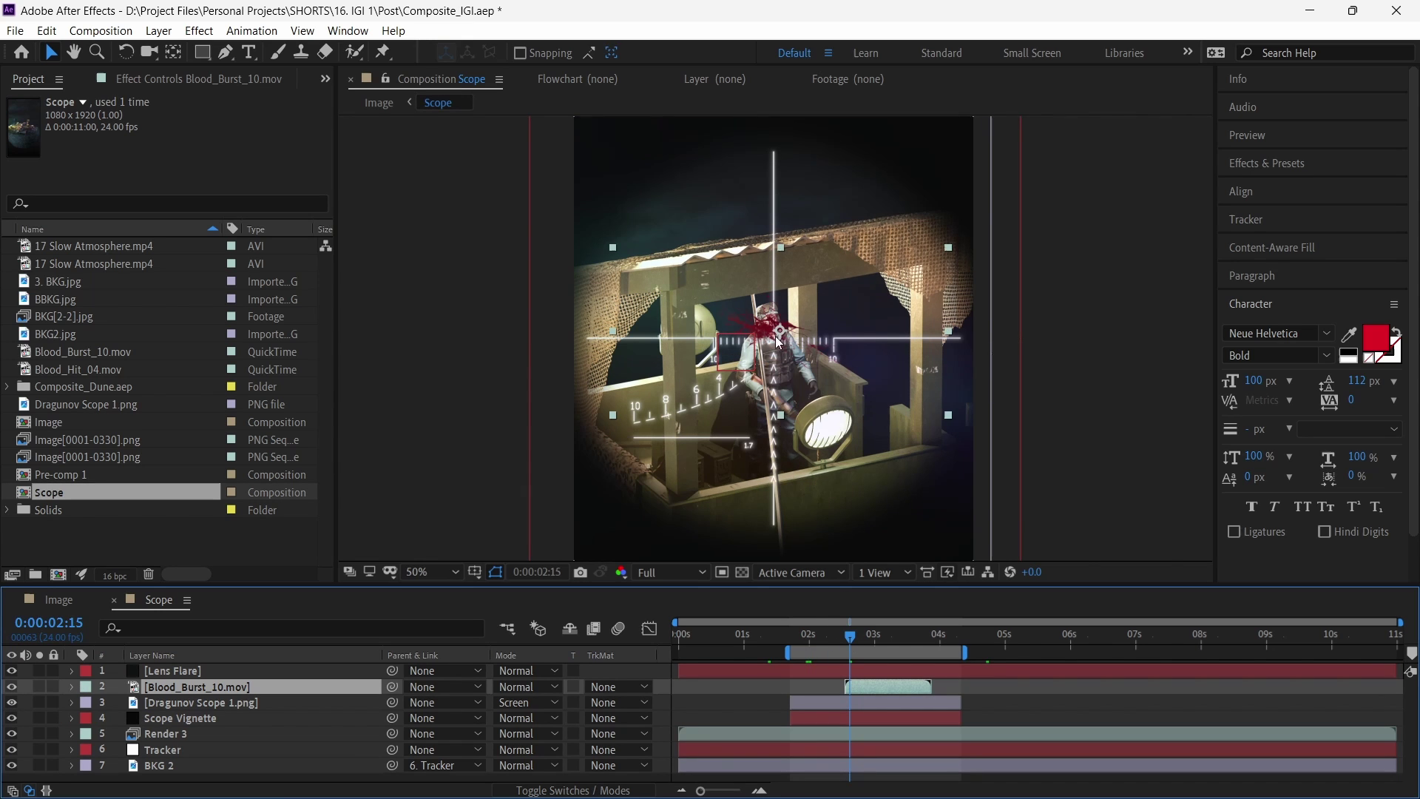
pyautogui.scroll(2, 778, 342)
# Return to the Image composition and show its Scope, Lens Flare, Cyan Vignette and Universal CC layers
pyautogui.click(59, 600)
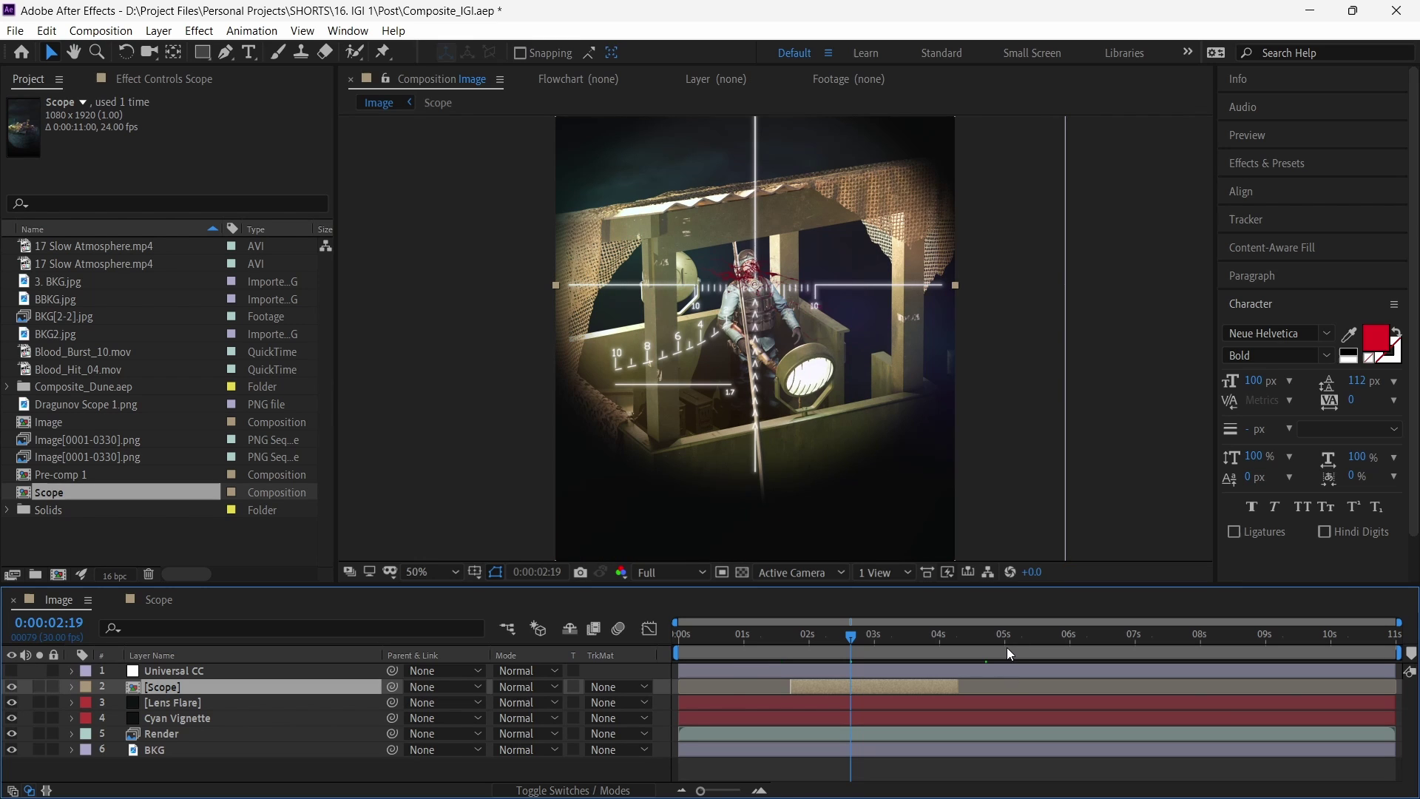
pyautogui.click(12, 702)
pyautogui.click(12, 702)
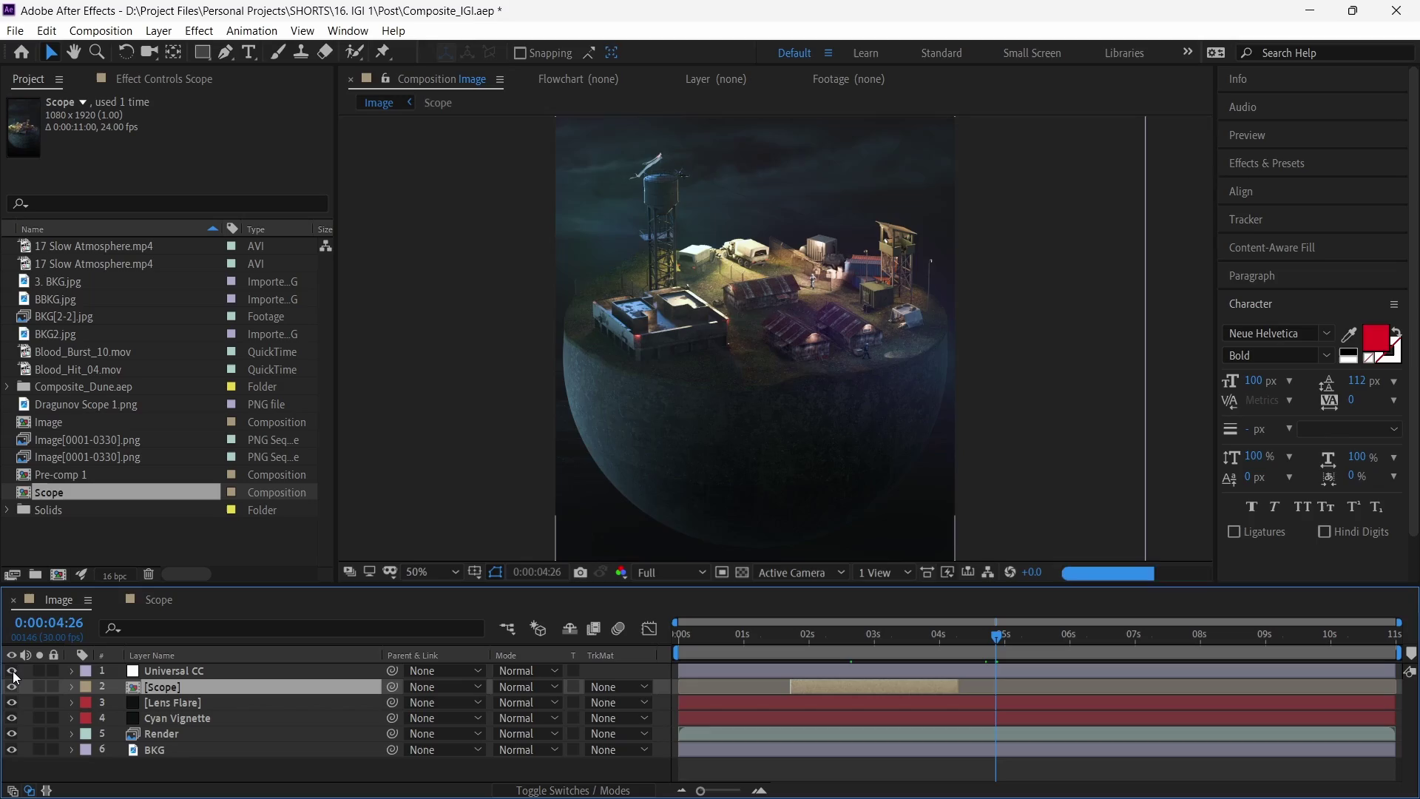